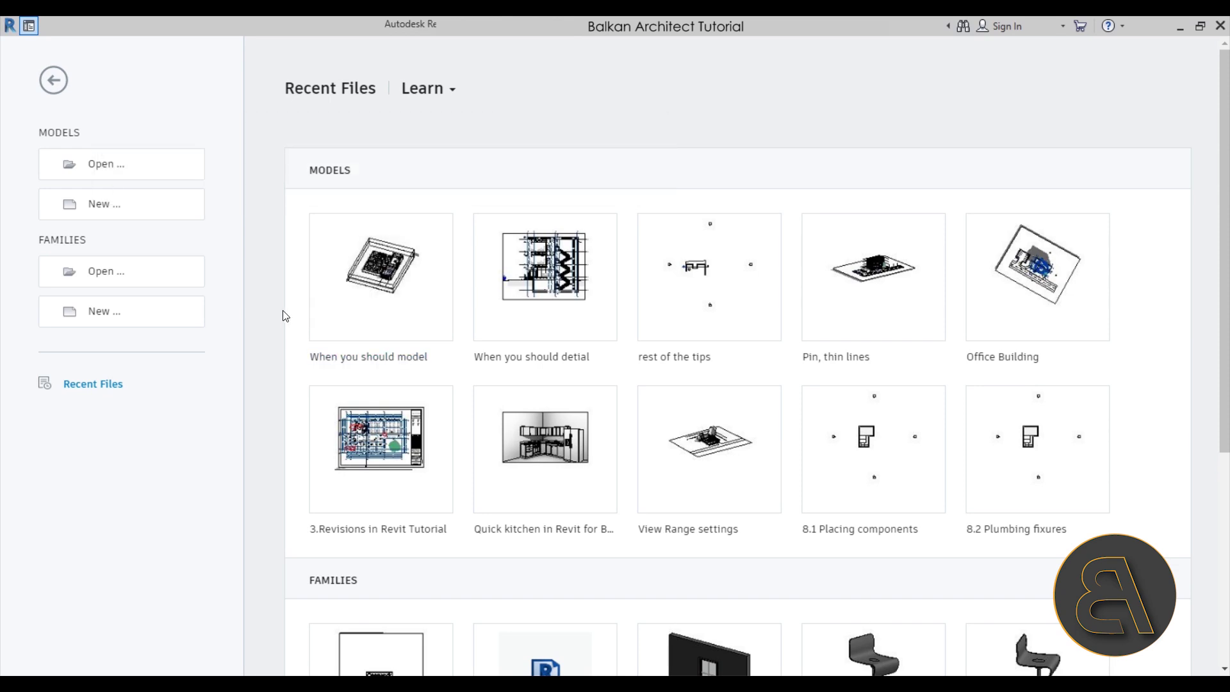
Create a new project from the Architectural Template, opening Project1 on Level 1
click(106, 206)
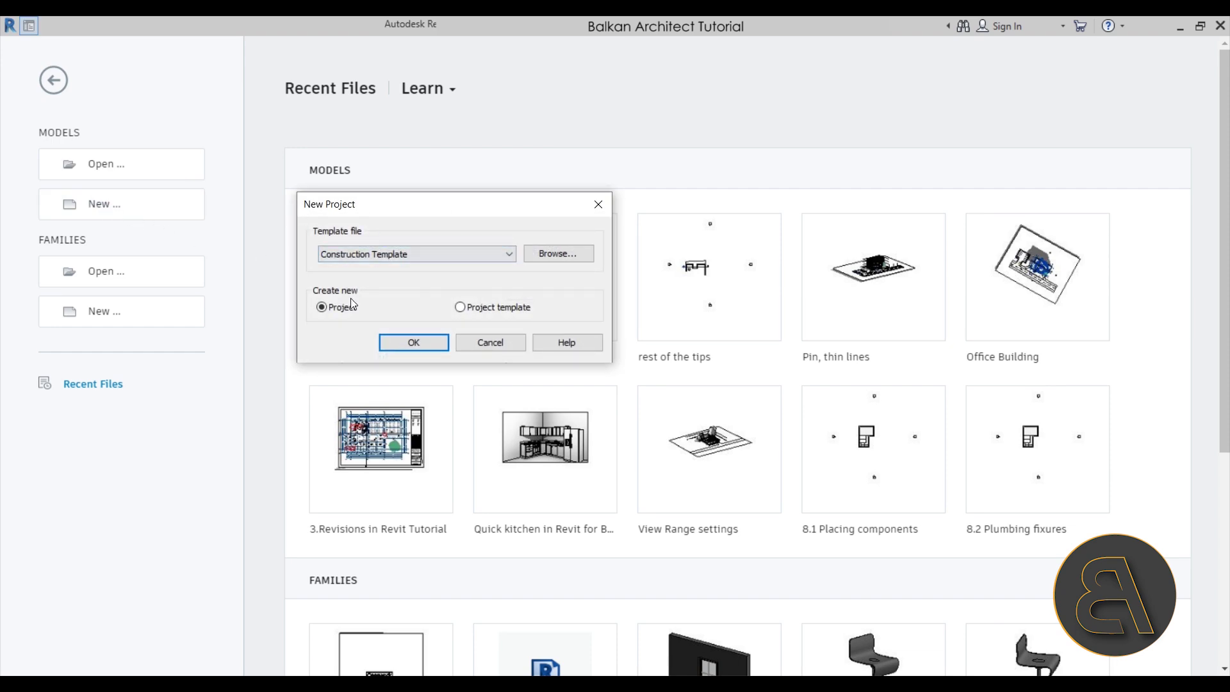
click(346, 257)
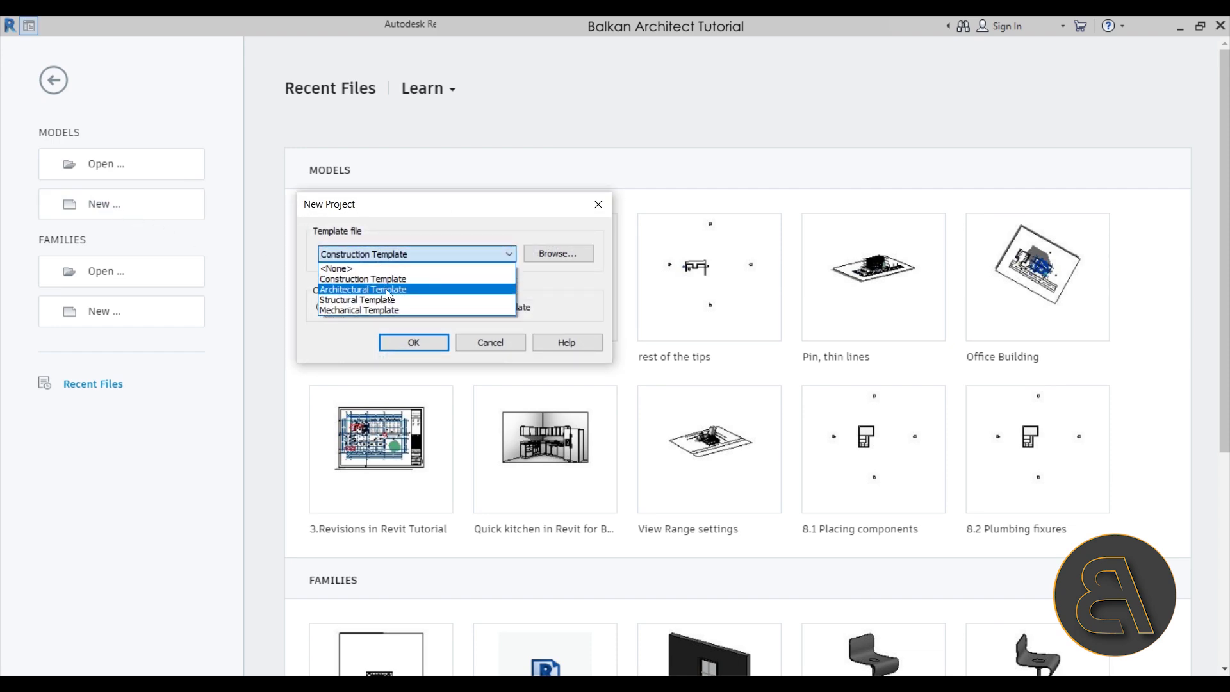
click(385, 290)
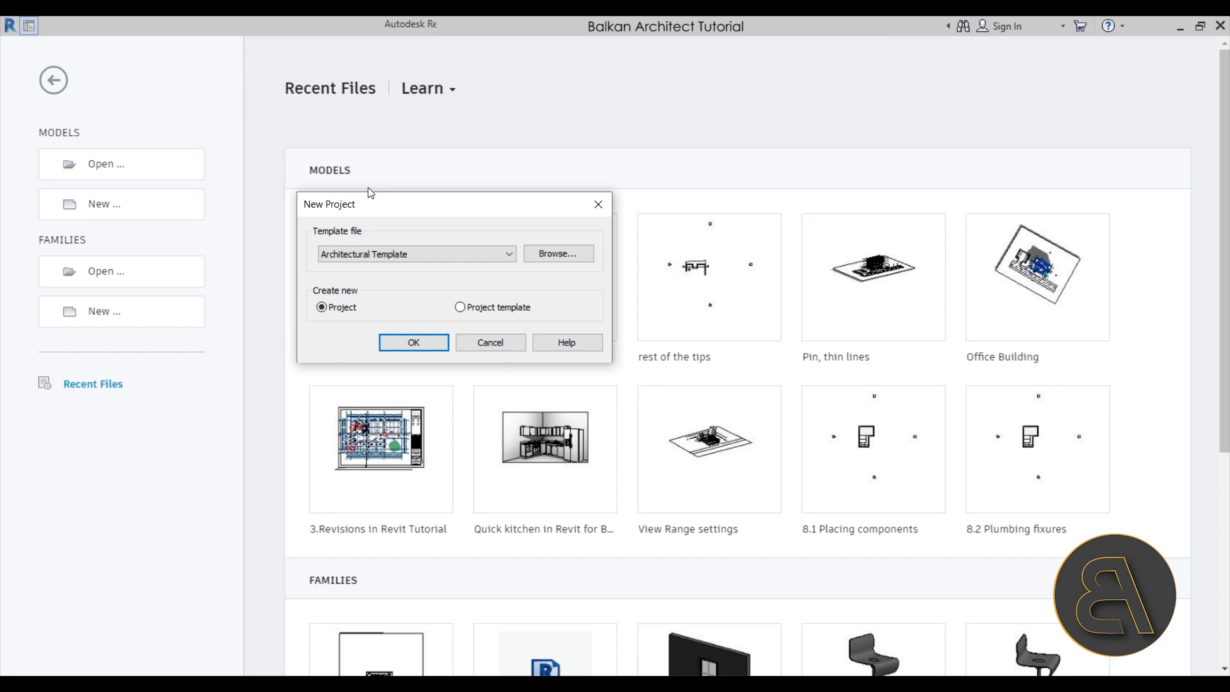
click(412, 343)
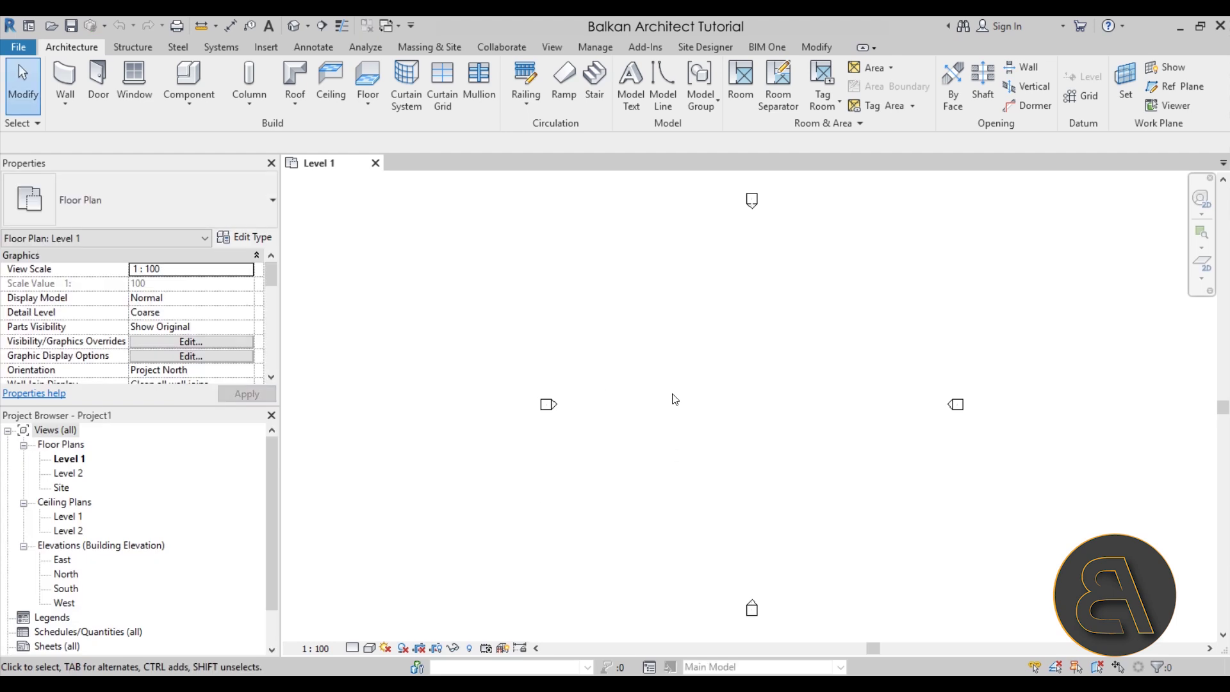
middle_drag(675, 399, 537, 400)
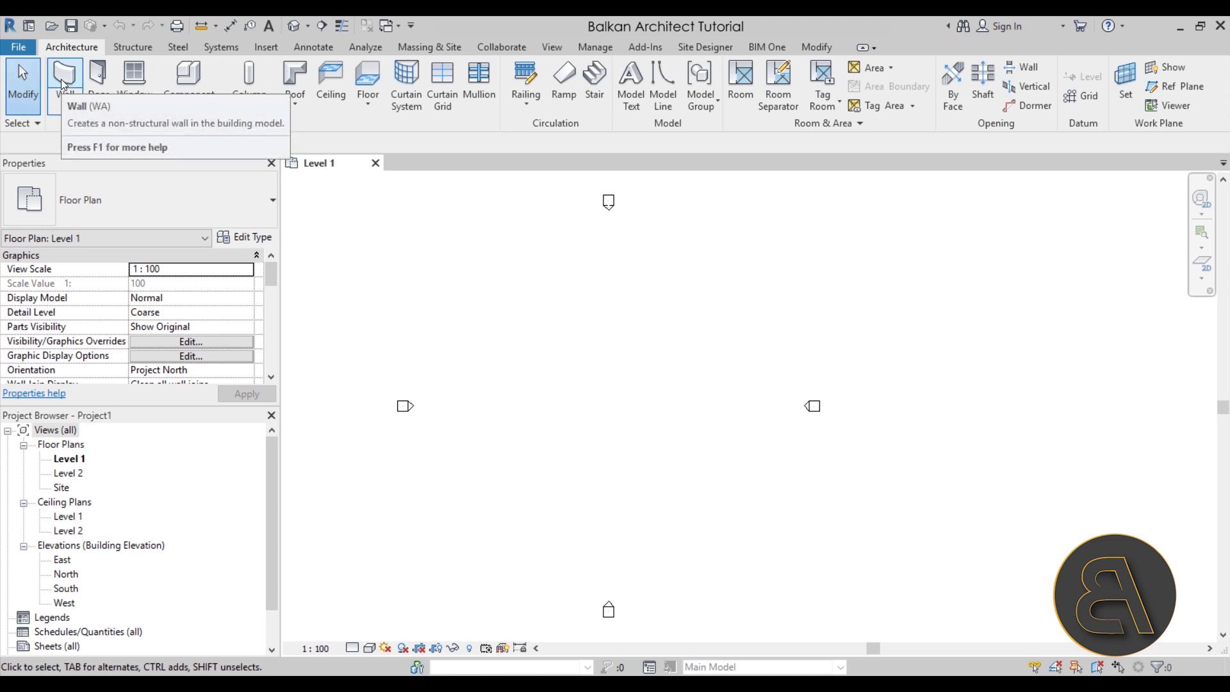
Draw a 9000 × 7000 rectangular room of walls with the WA Rectangle option
key(w)
key(a)
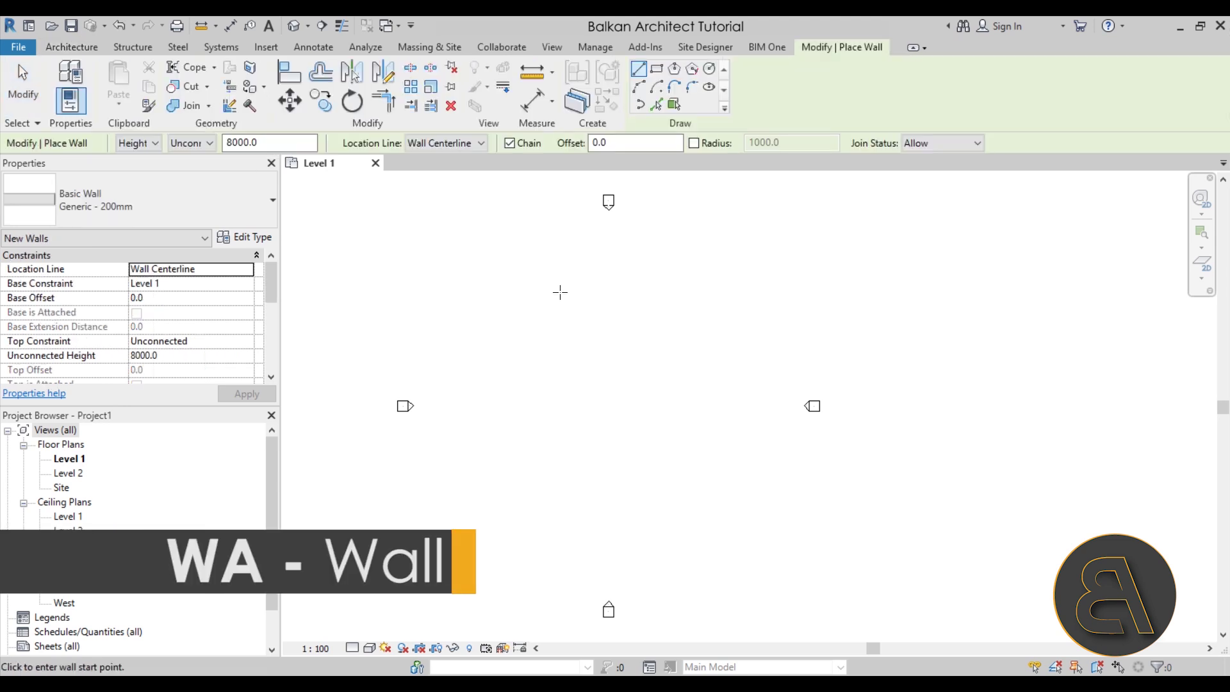
click(656, 68)
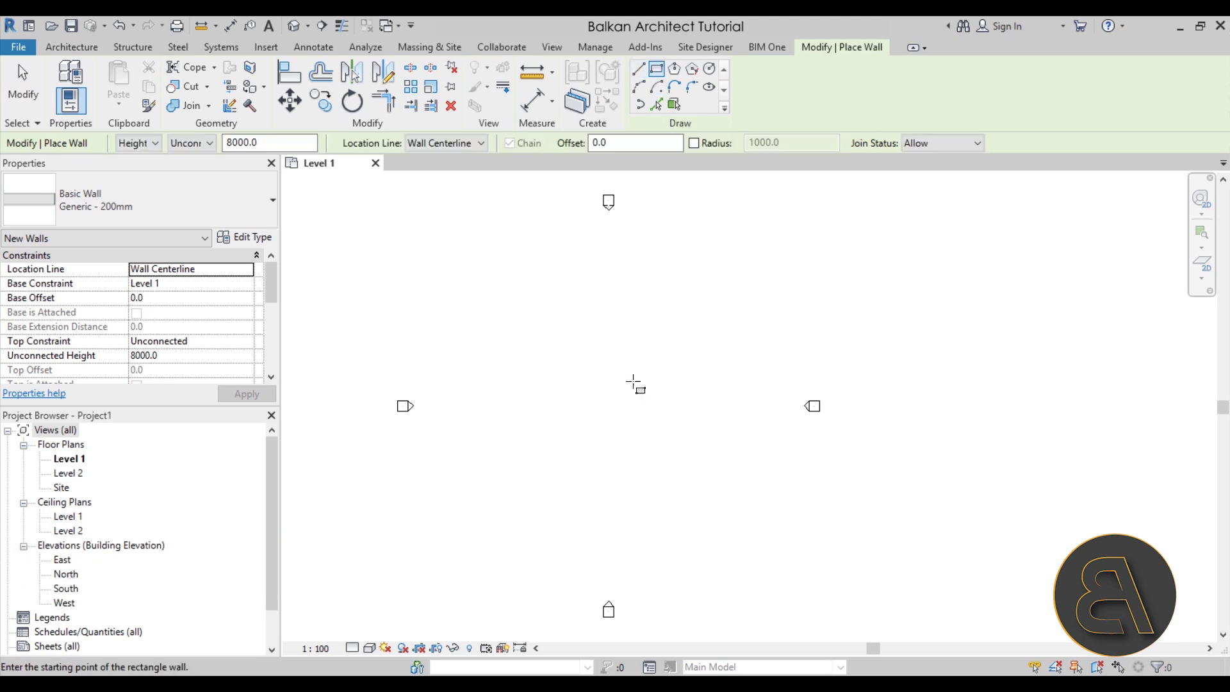
click(566, 361)
click(645, 423)
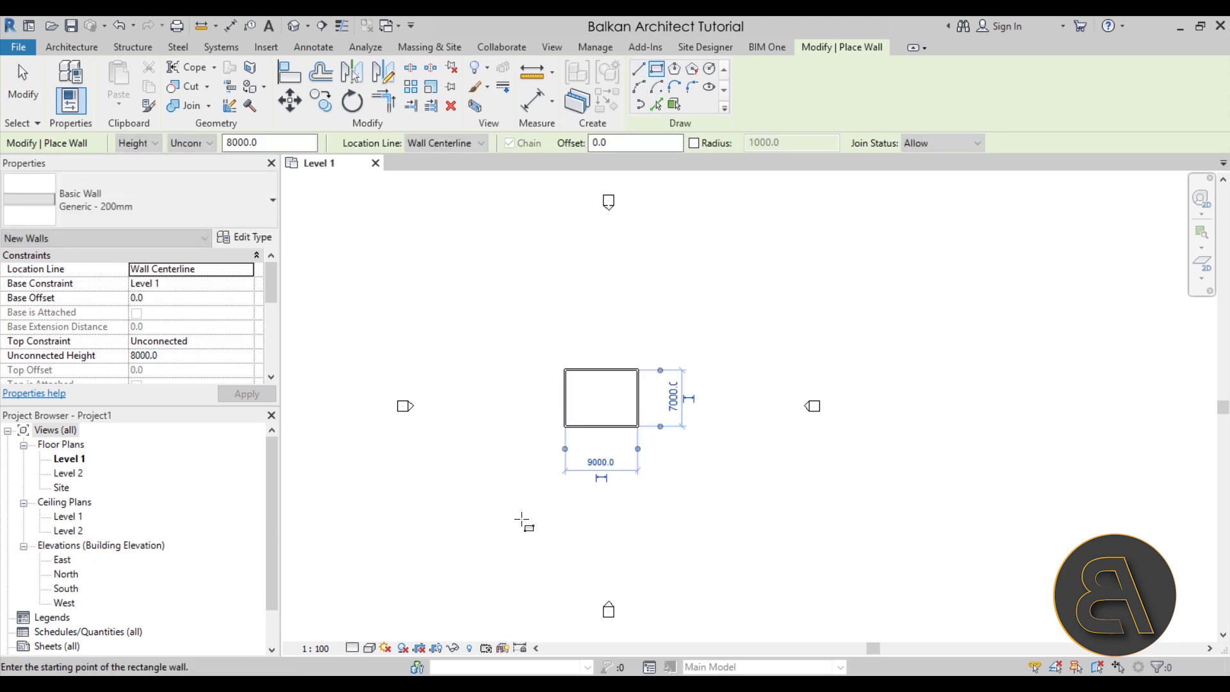
scroll(588, 407, up, 2)
scroll(588, 408, up, 2)
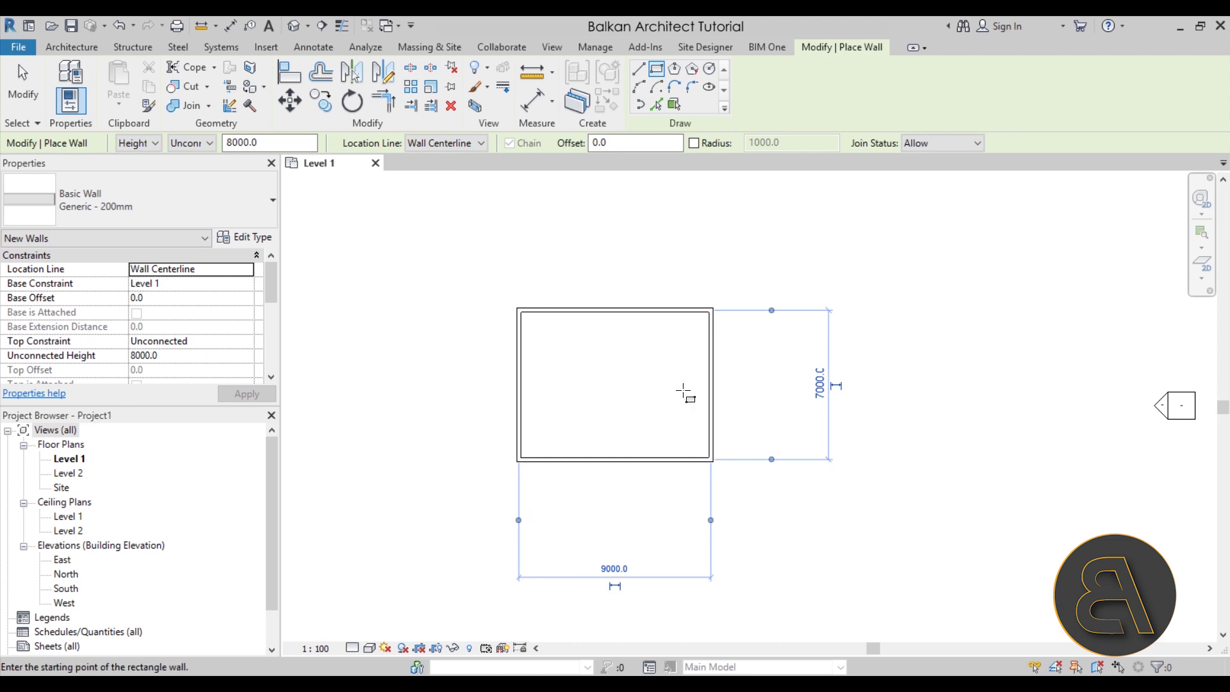
key(Escape)
key(Escape)
Select the right wall and check that its temporary width dimension reads 9000
click(710, 384)
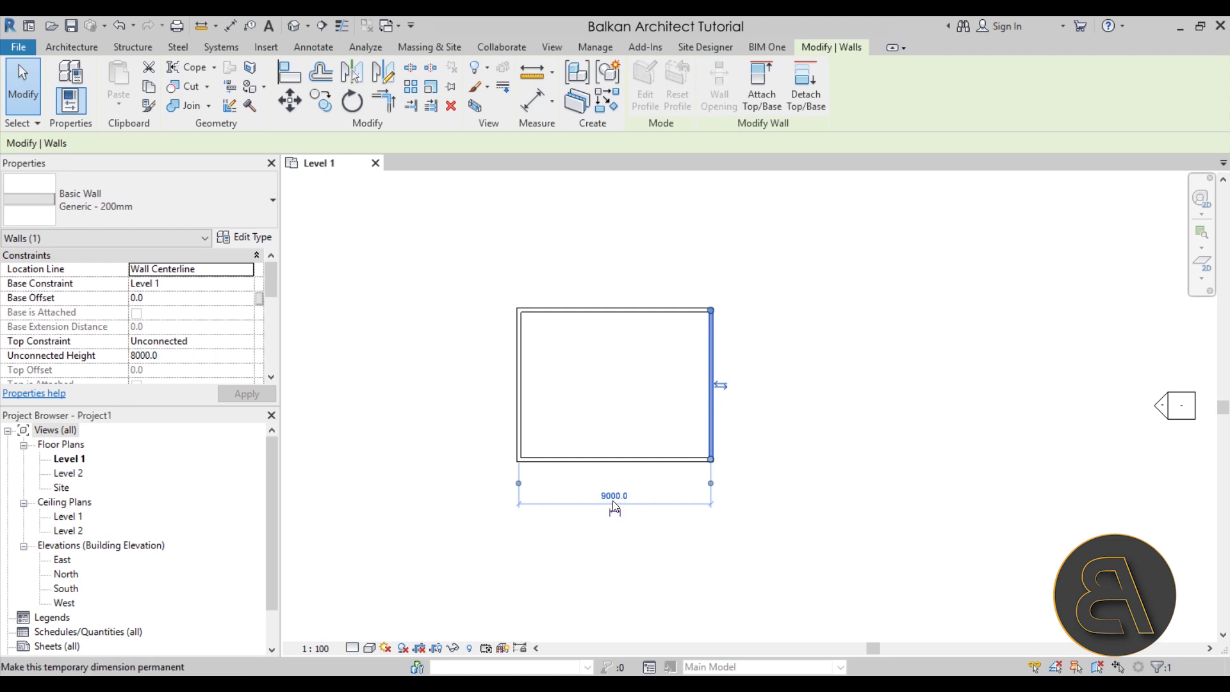
click(614, 497)
scroll(602, 504, up, 2)
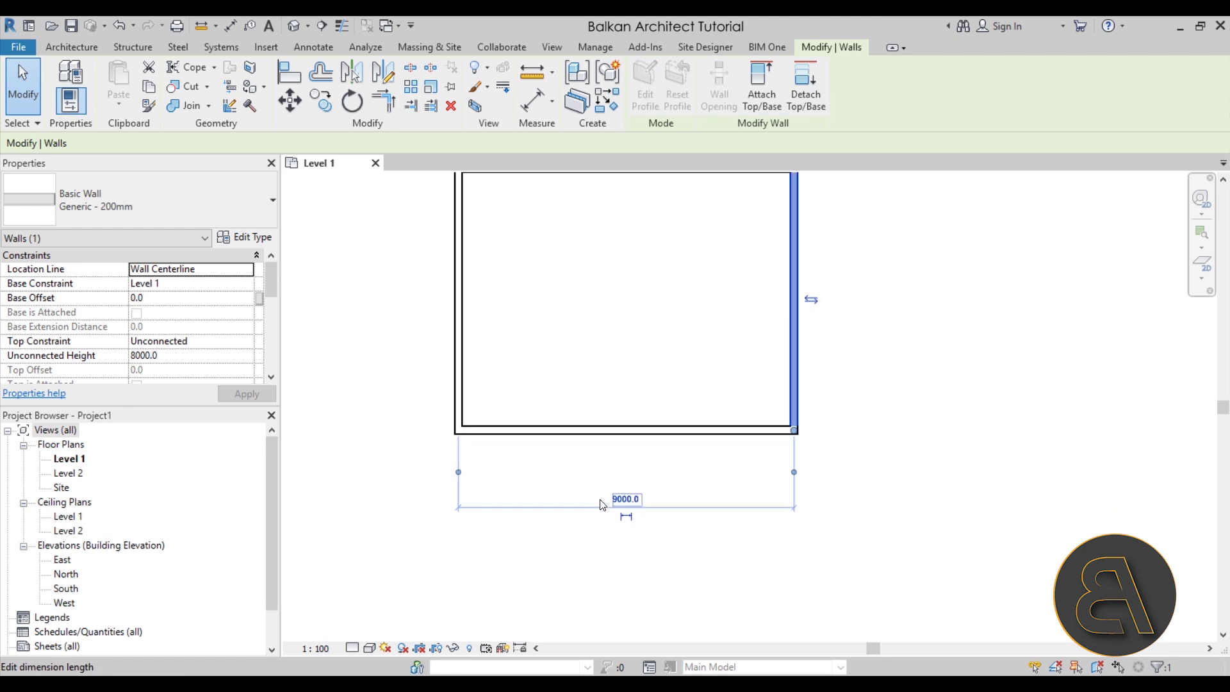
scroll(602, 505, up, 1)
key(Escape)
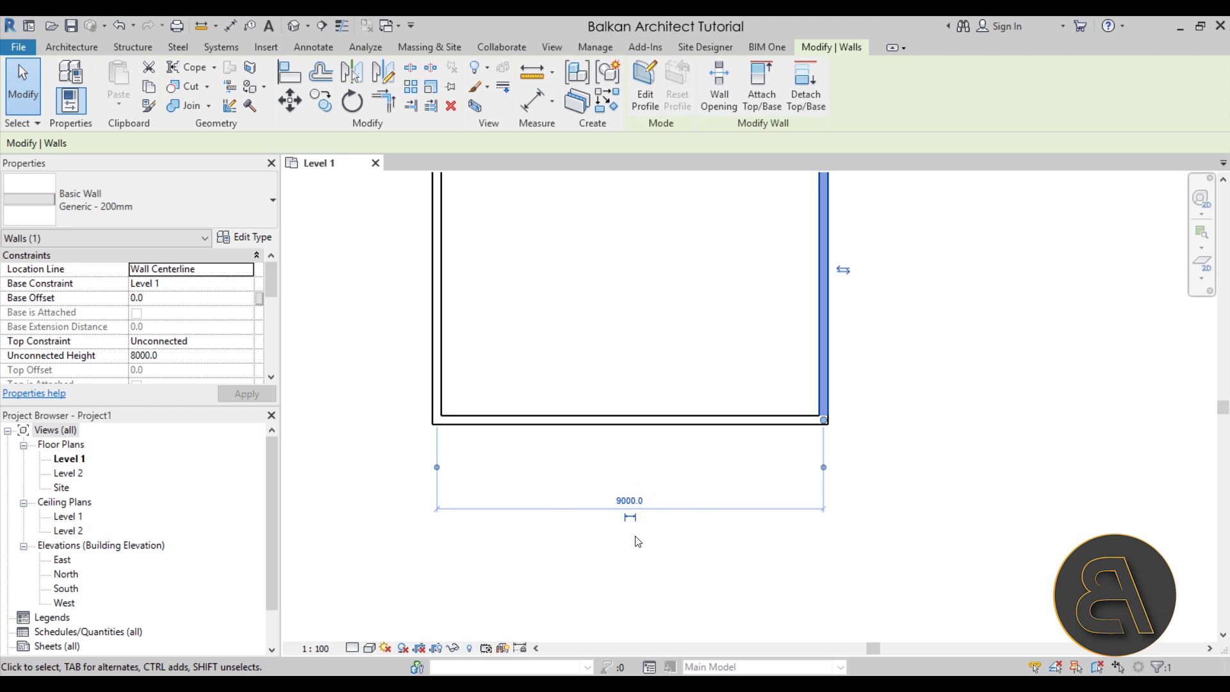
click(648, 351)
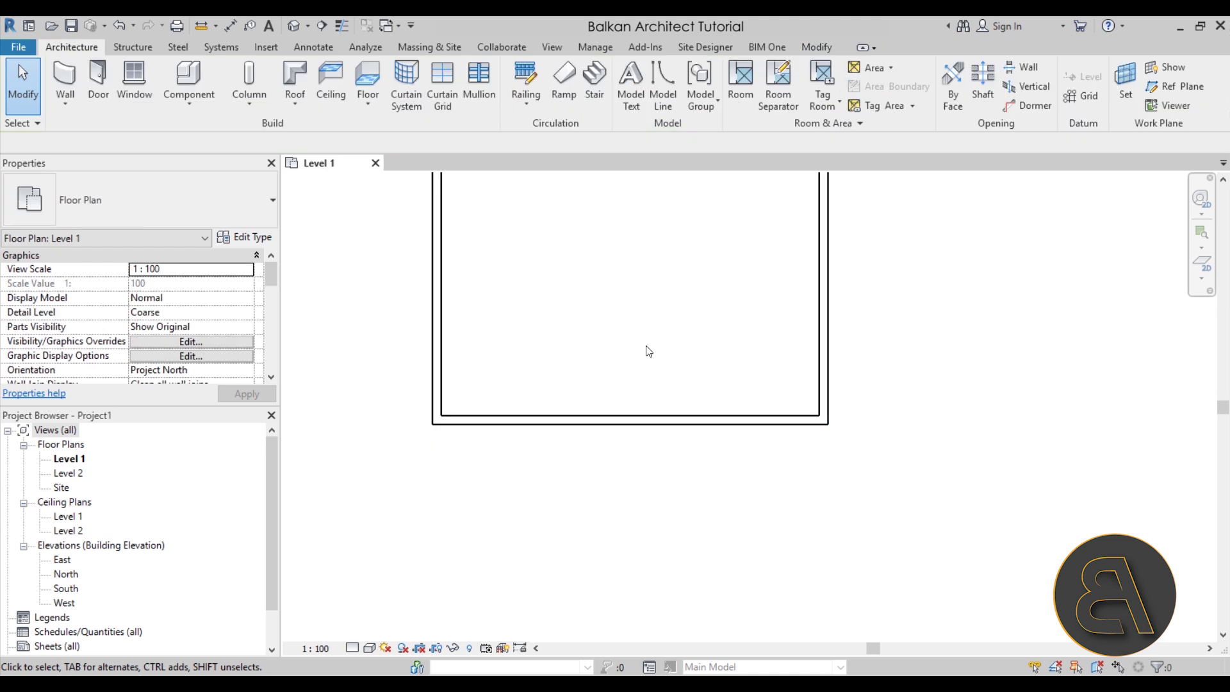
scroll(648, 351, down, 3)
middle_drag(609, 357, 590, 440)
scroll(590, 439, up, 1)
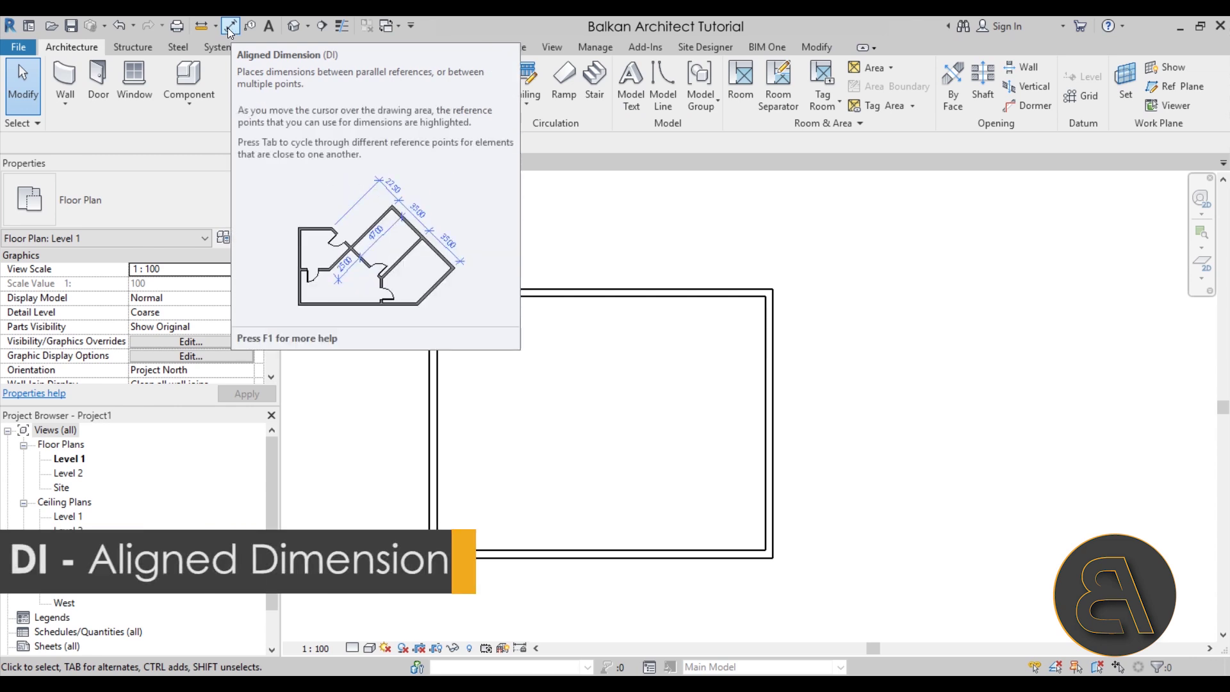
Place a permanent 9000 aligned dimension between the side walls, above the top wall
click(314, 48)
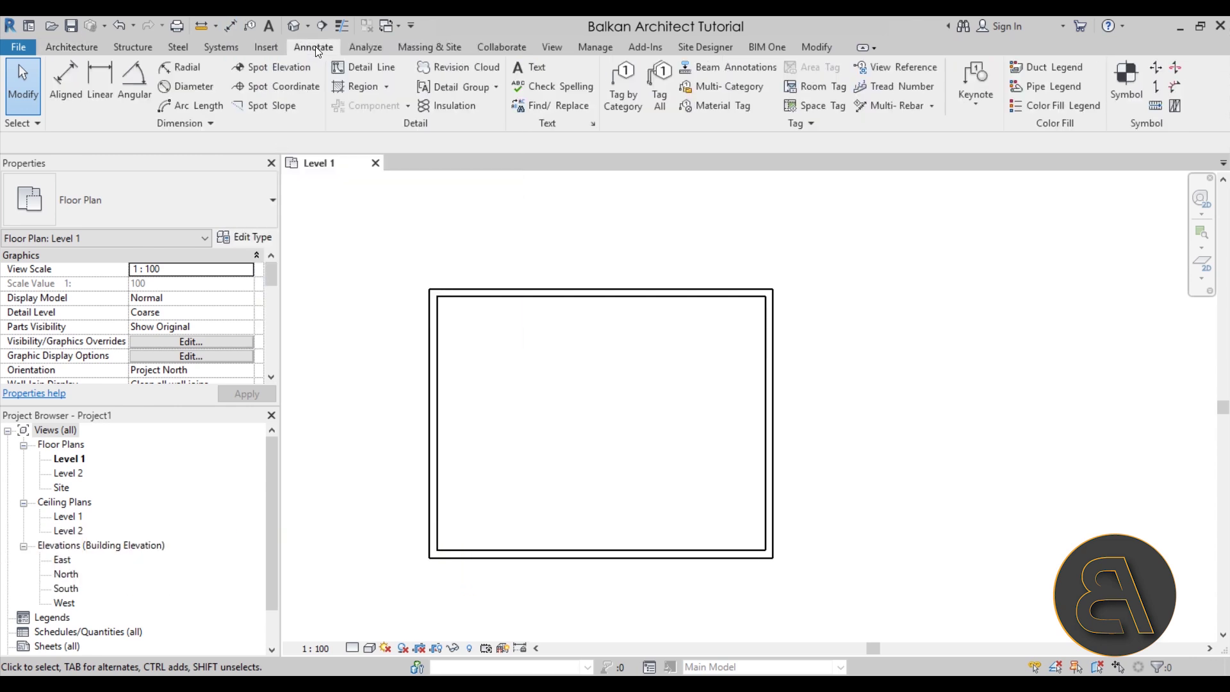
click(66, 84)
click(433, 314)
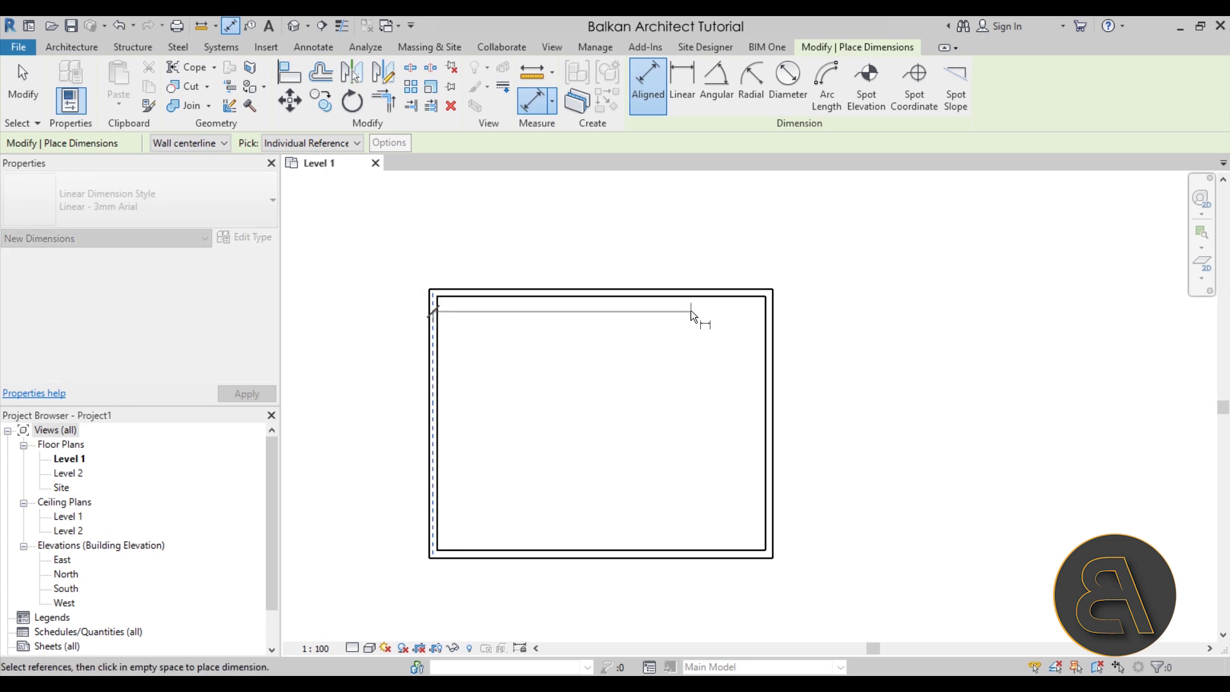
click(771, 321)
click(762, 279)
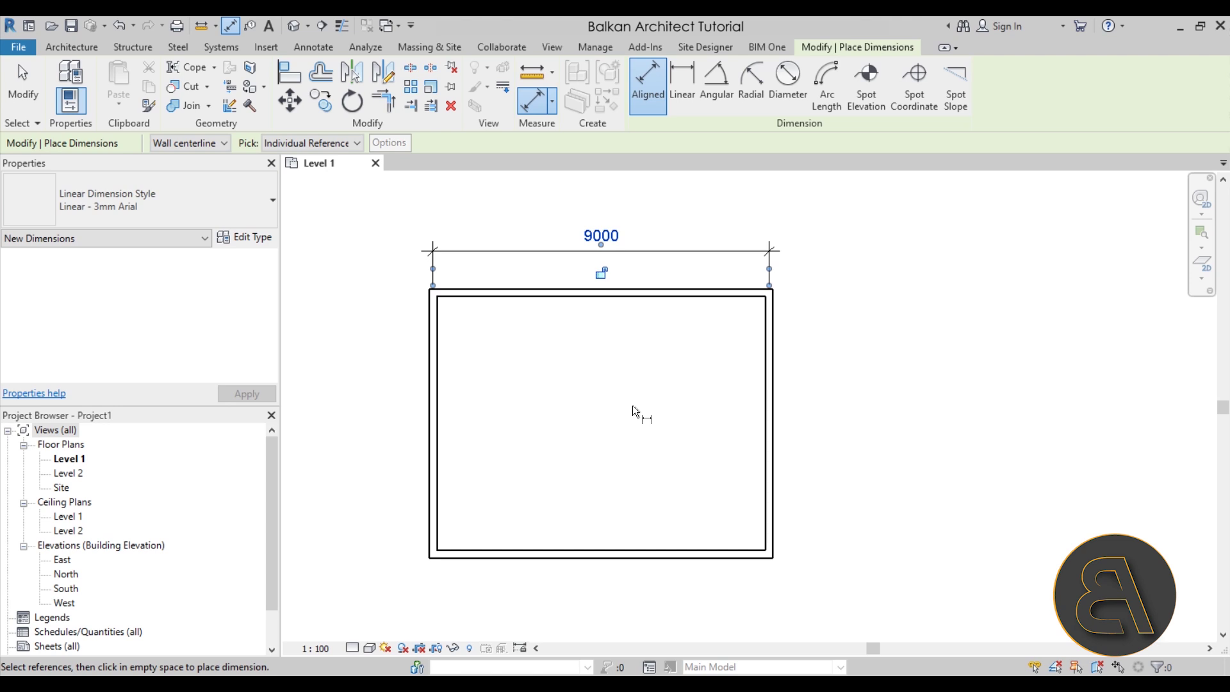
key(Escape)
key(Escape)
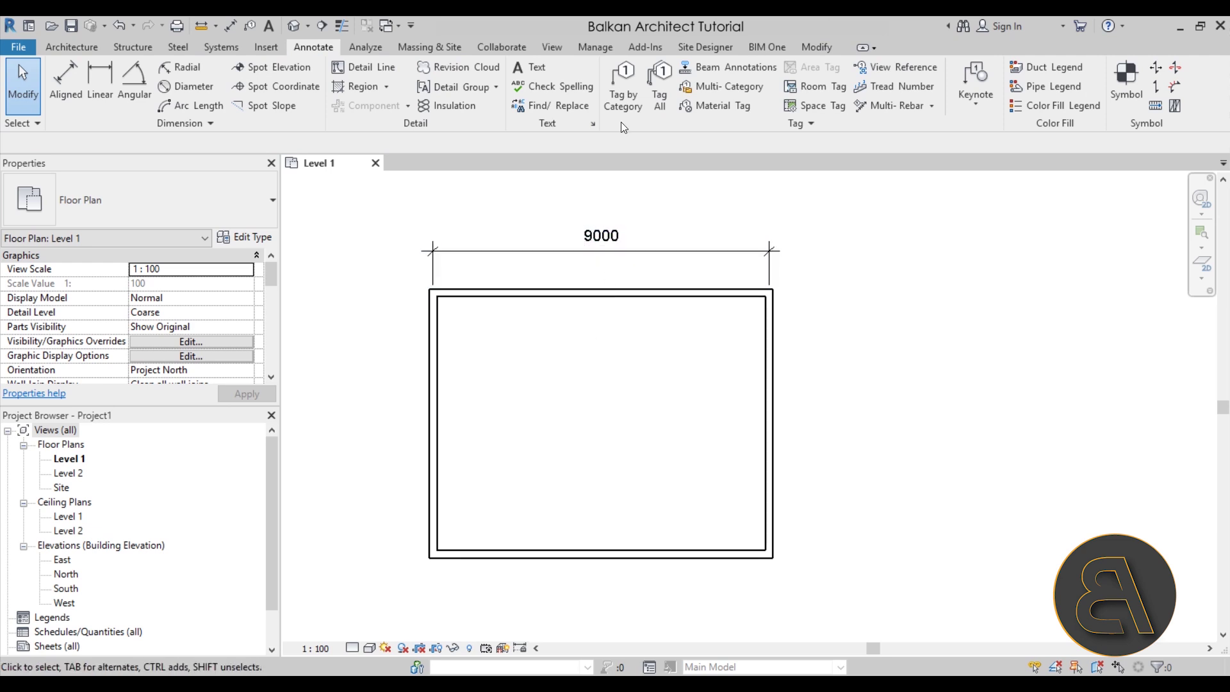
click(596, 48)
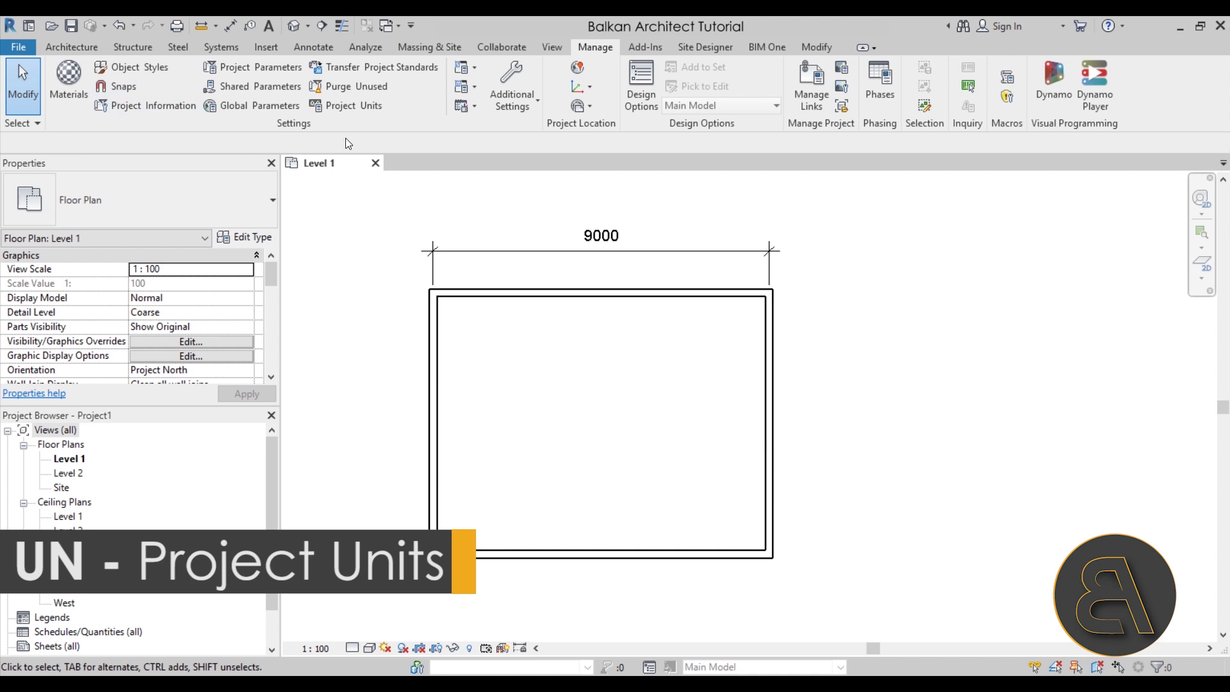
Open Project Units and keep the Common discipline, with Length at 1235 [mm]
click(356, 109)
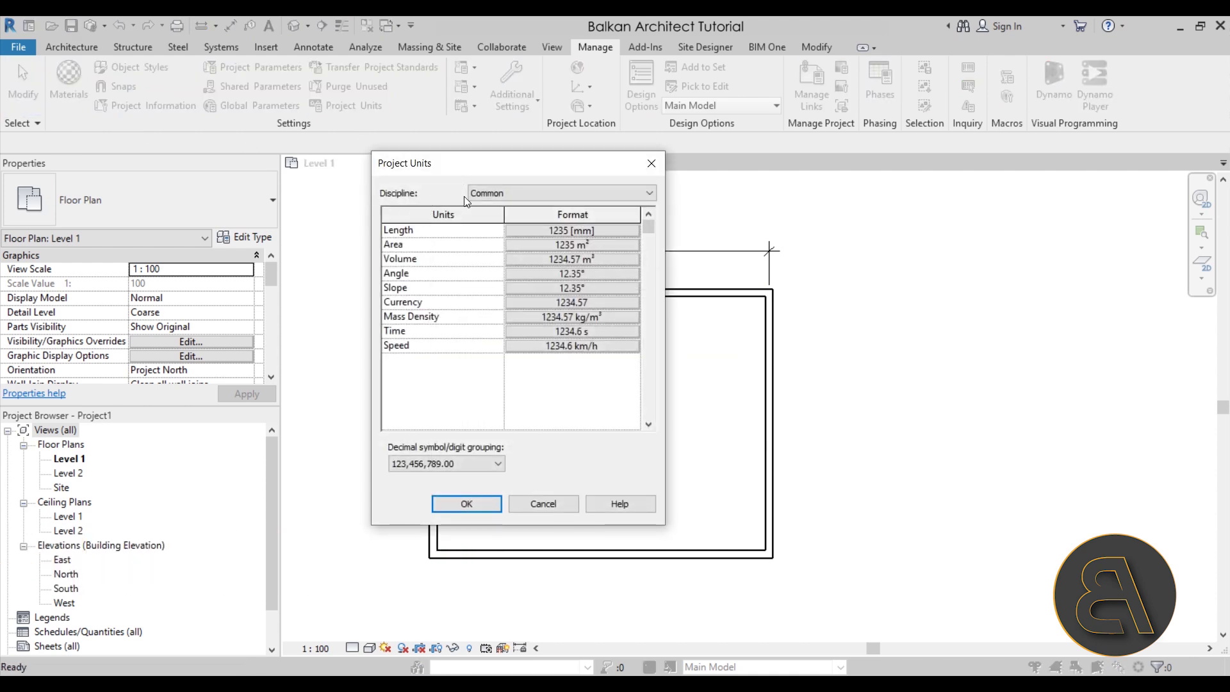
click(485, 196)
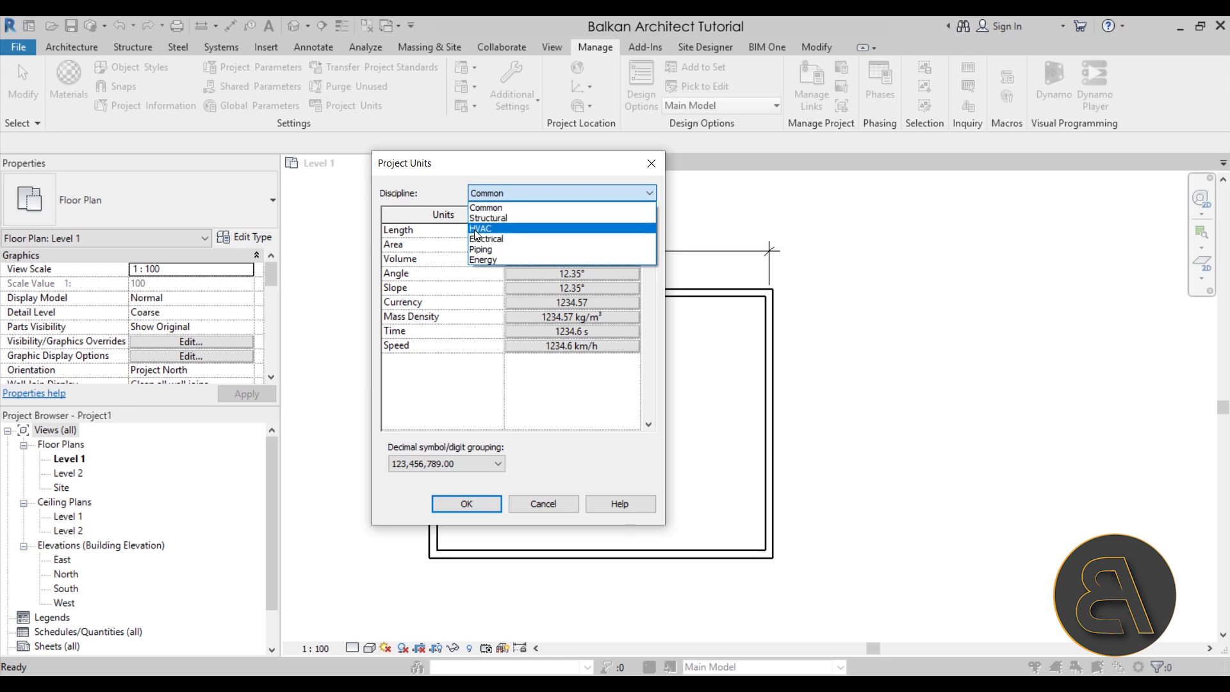
click(483, 194)
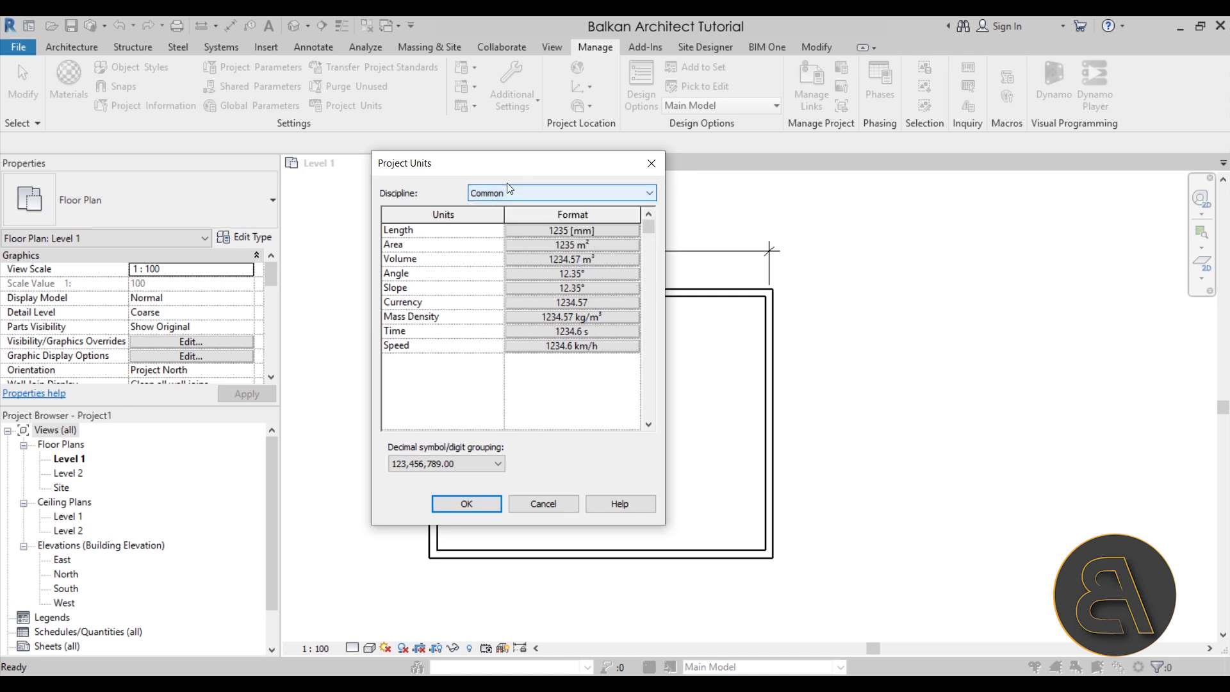
Change the Length format units to Meters, then to Centimeters
click(542, 231)
click(417, 306)
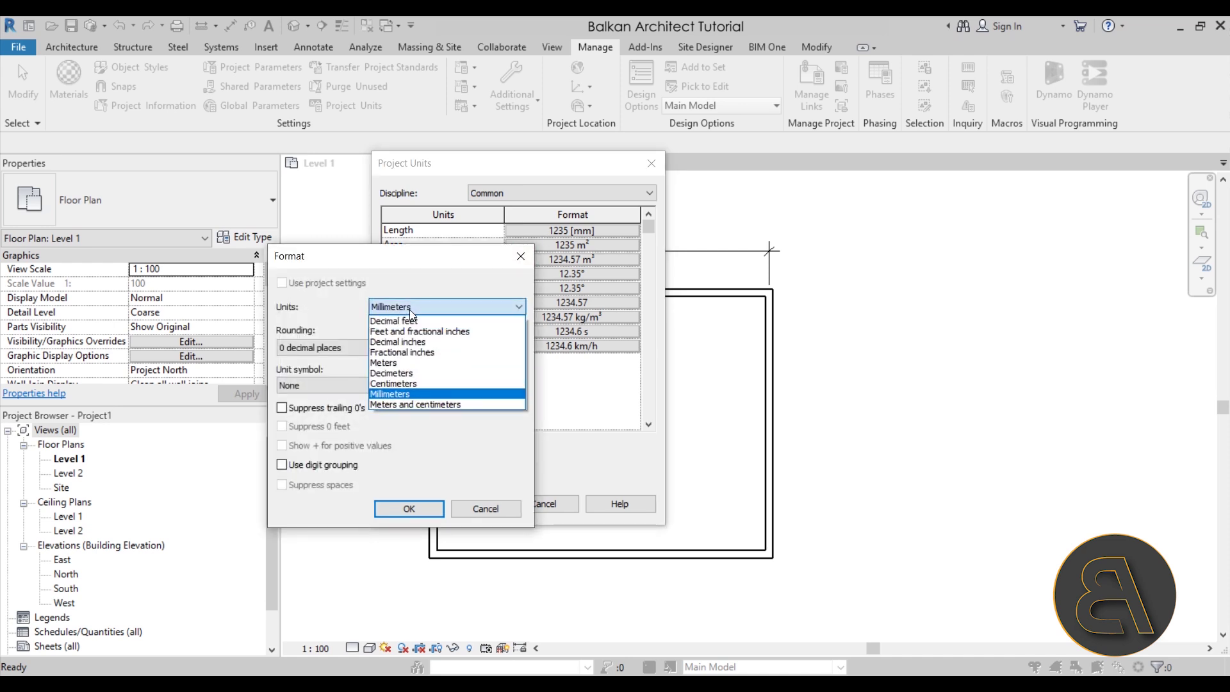
click(402, 362)
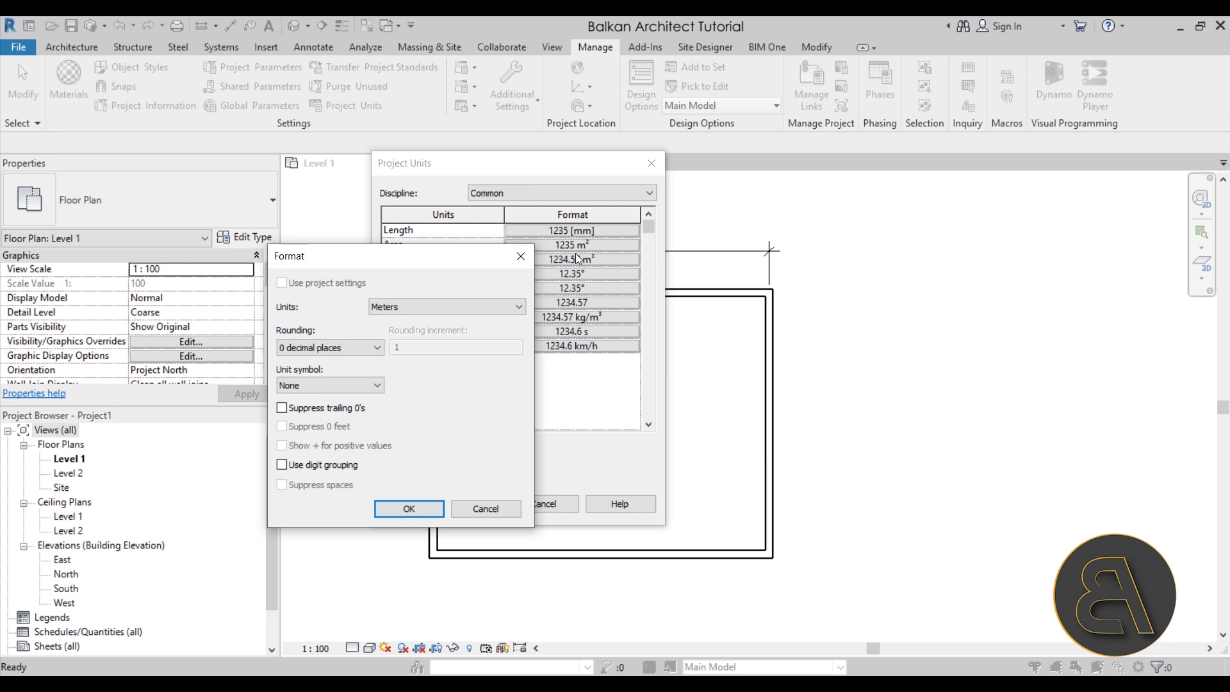
click(382, 509)
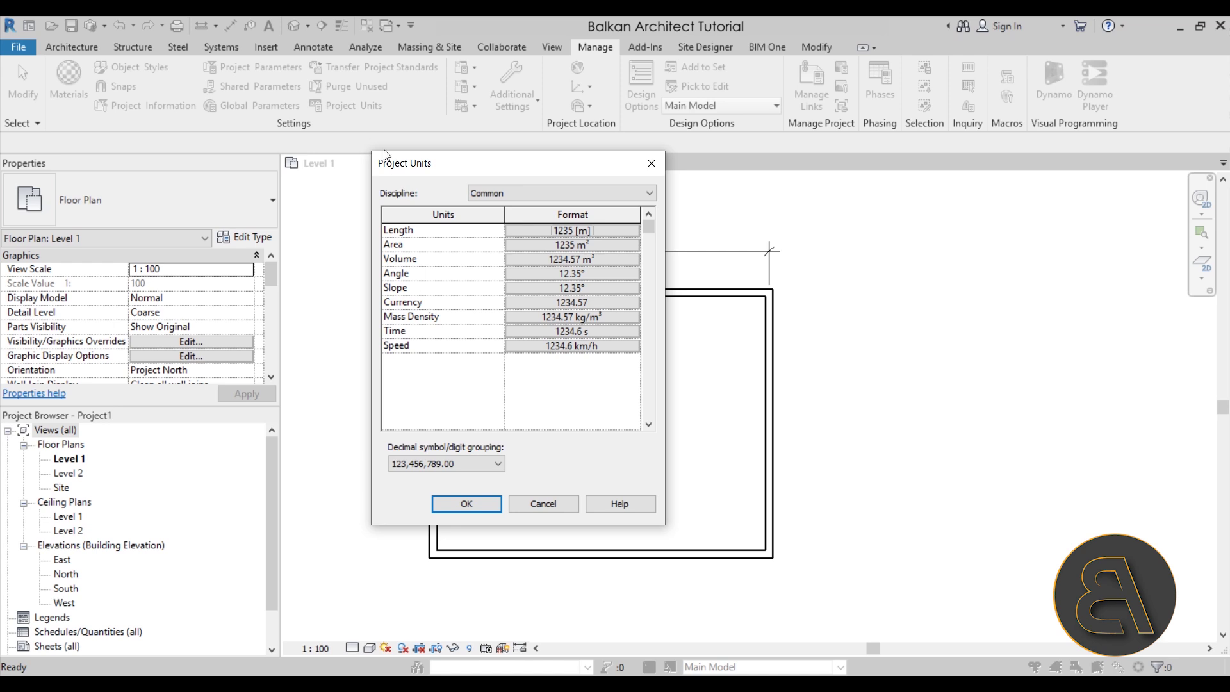
click(559, 230)
click(422, 307)
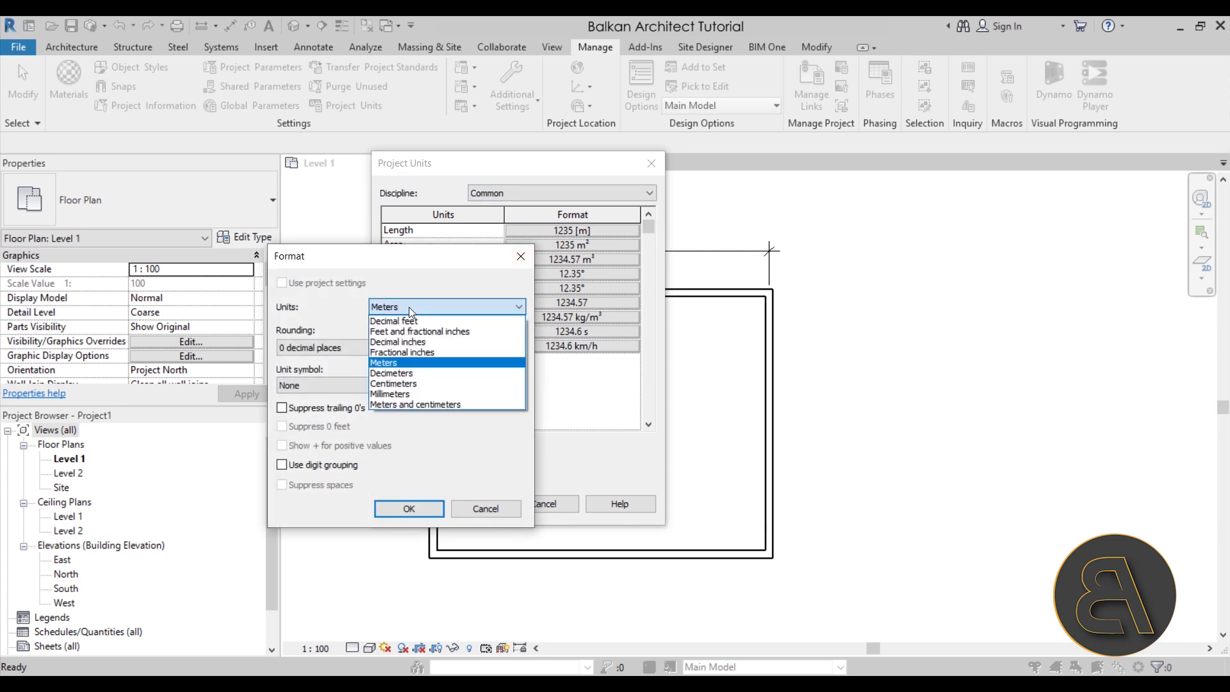
click(404, 383)
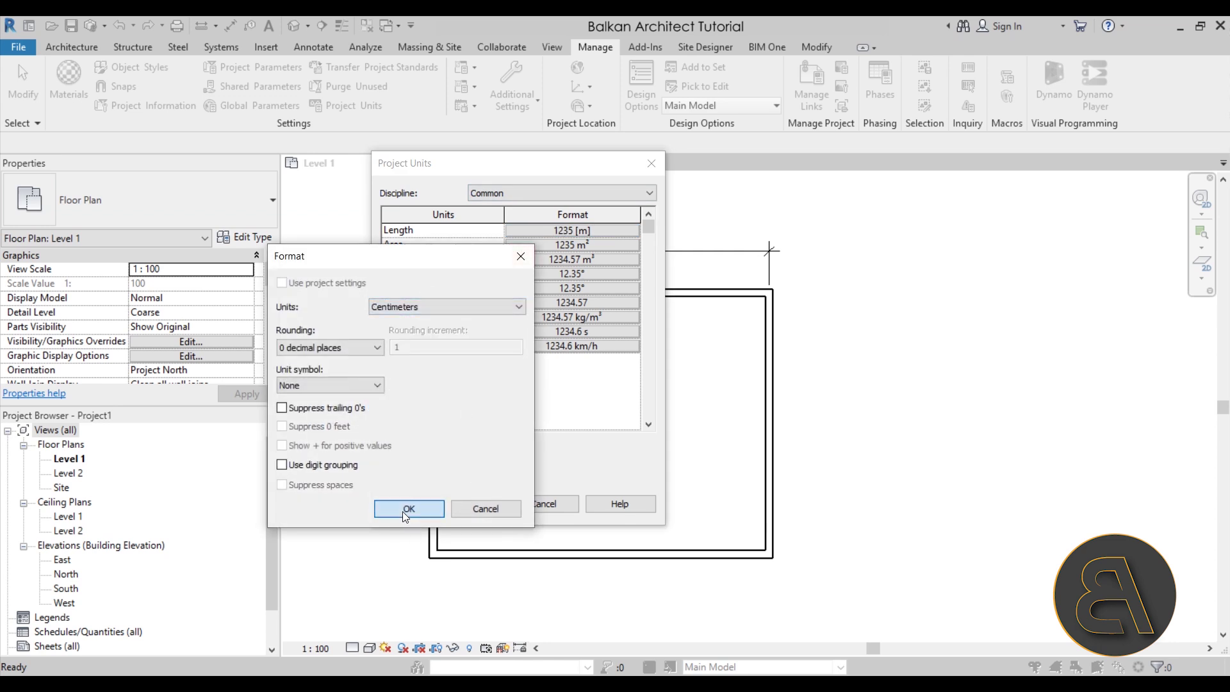
click(408, 509)
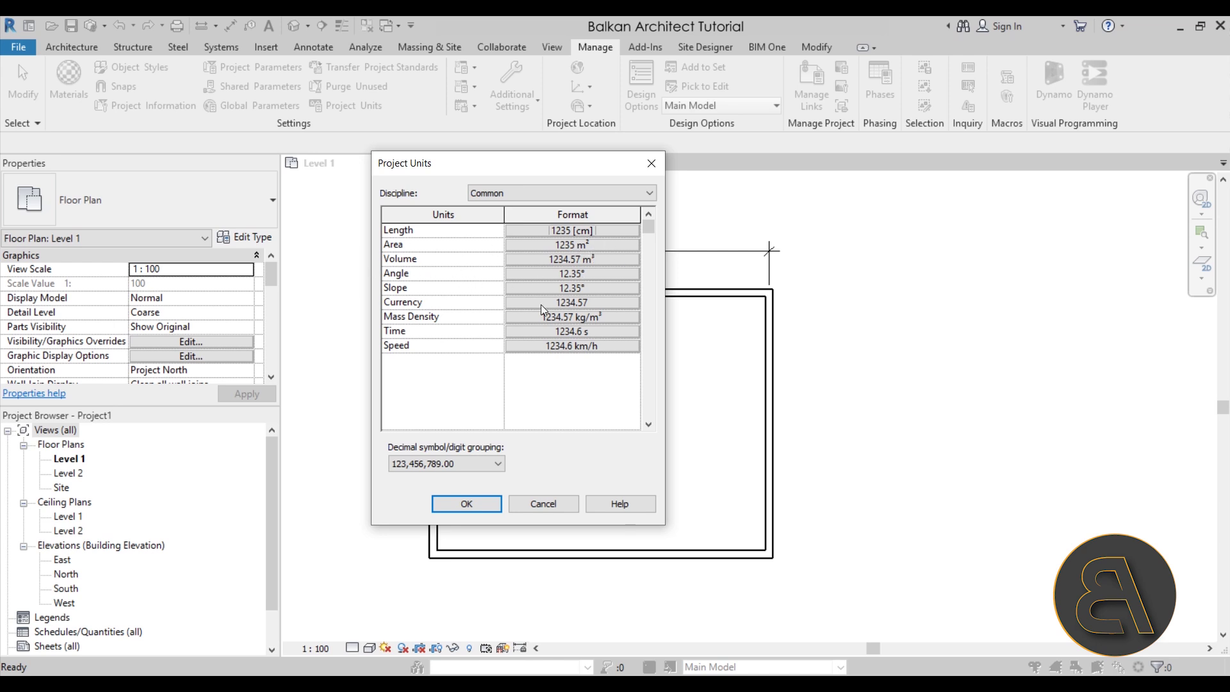
Inspect the Angle format, then keep Length in Centimeters with 0 decimal places
click(545, 279)
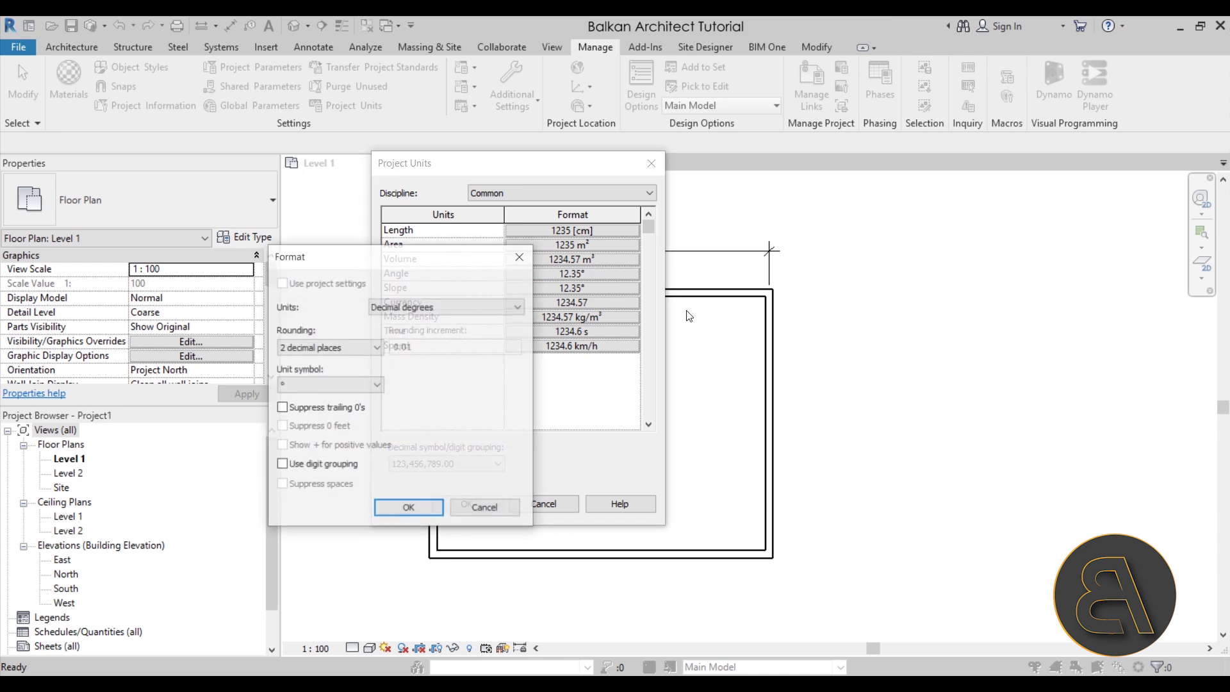
click(521, 255)
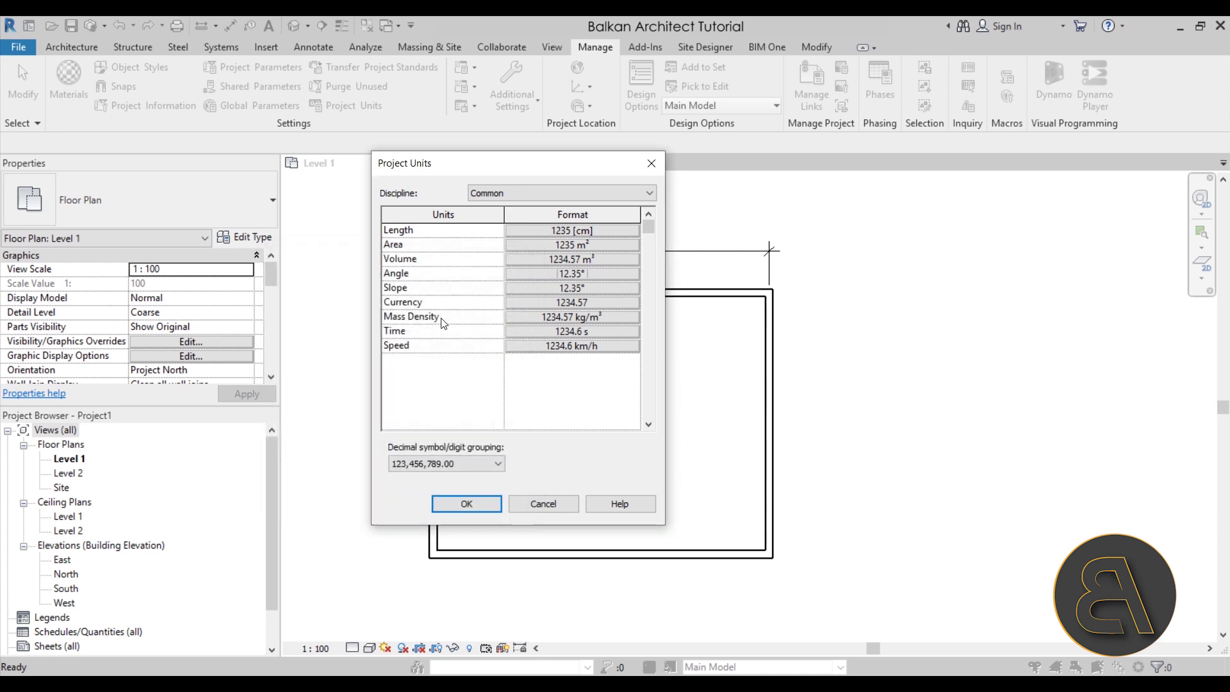
click(513, 232)
click(412, 301)
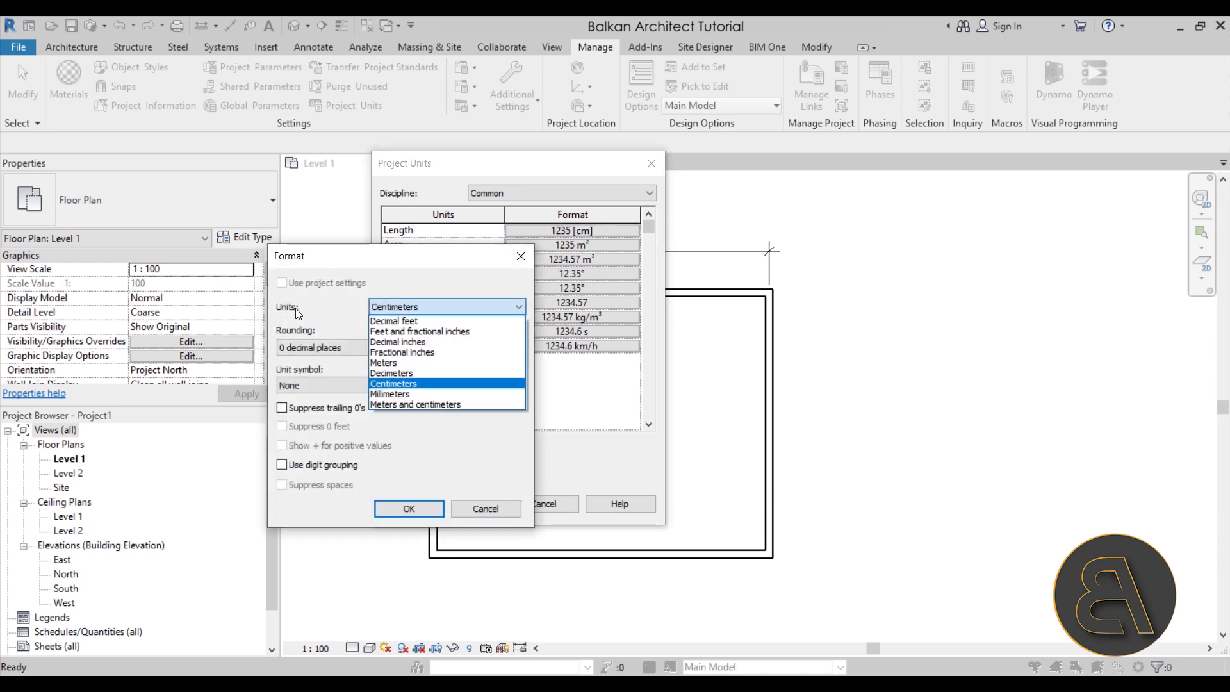
click(413, 309)
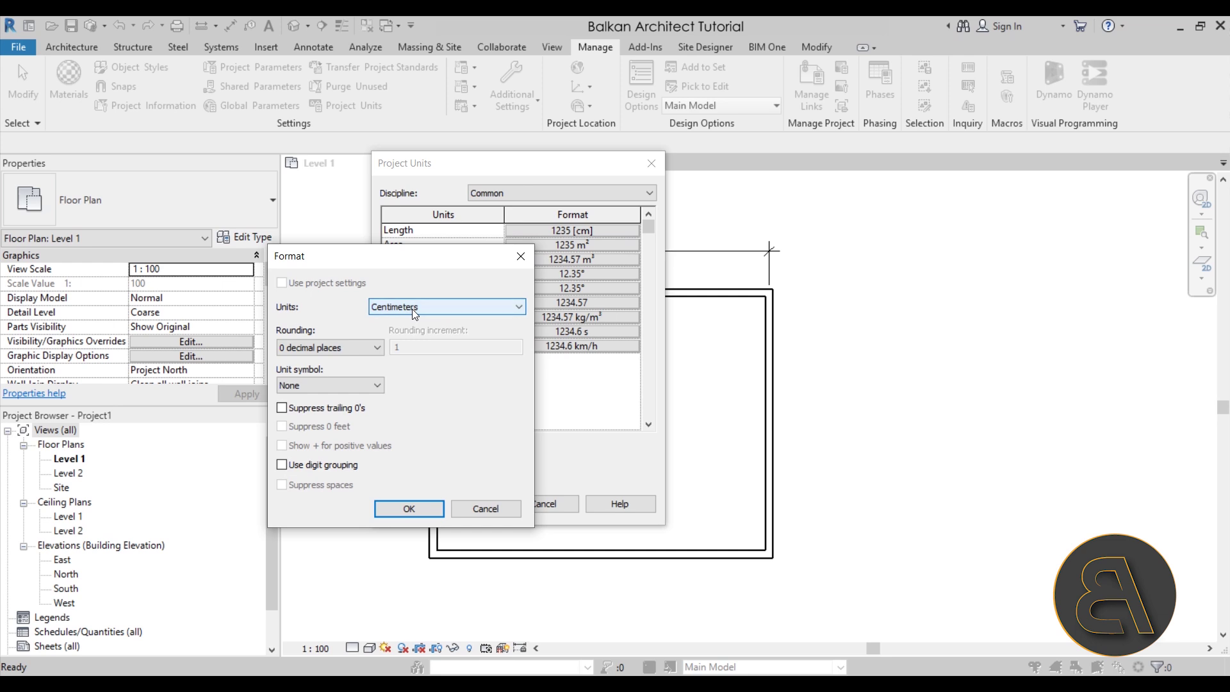
click(294, 350)
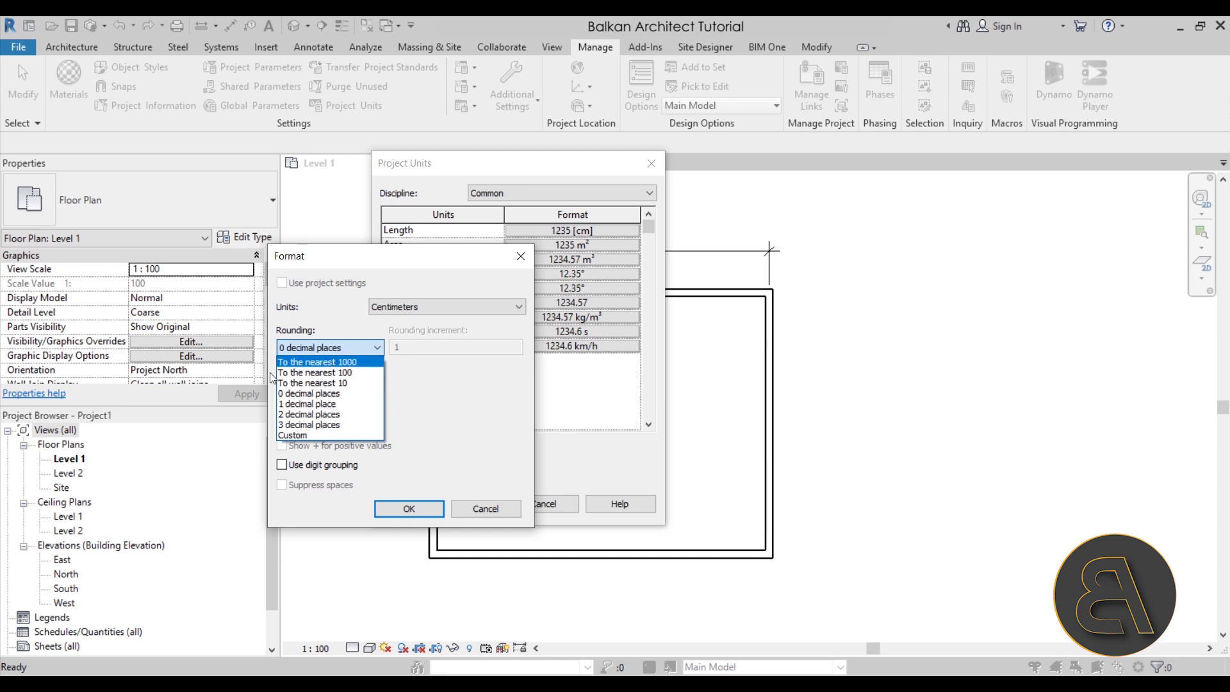
click(373, 349)
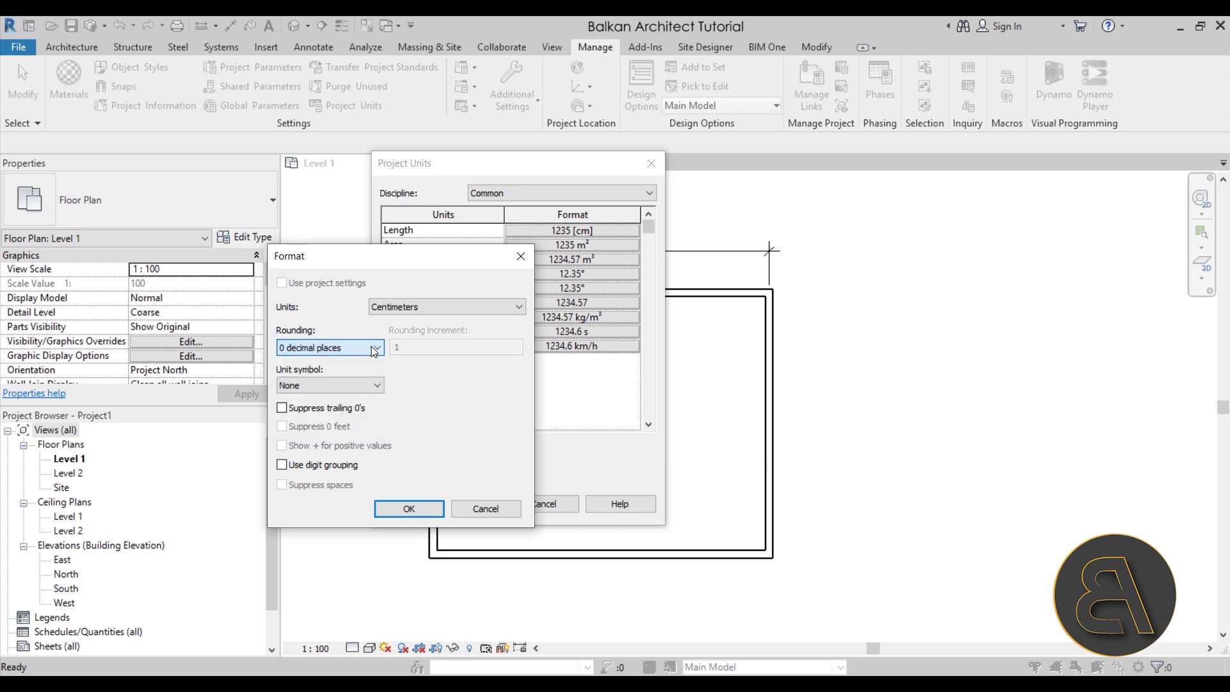
Keep no unit symbol and 0-decimal rounding, then apply units so the width reads 900
click(358, 383)
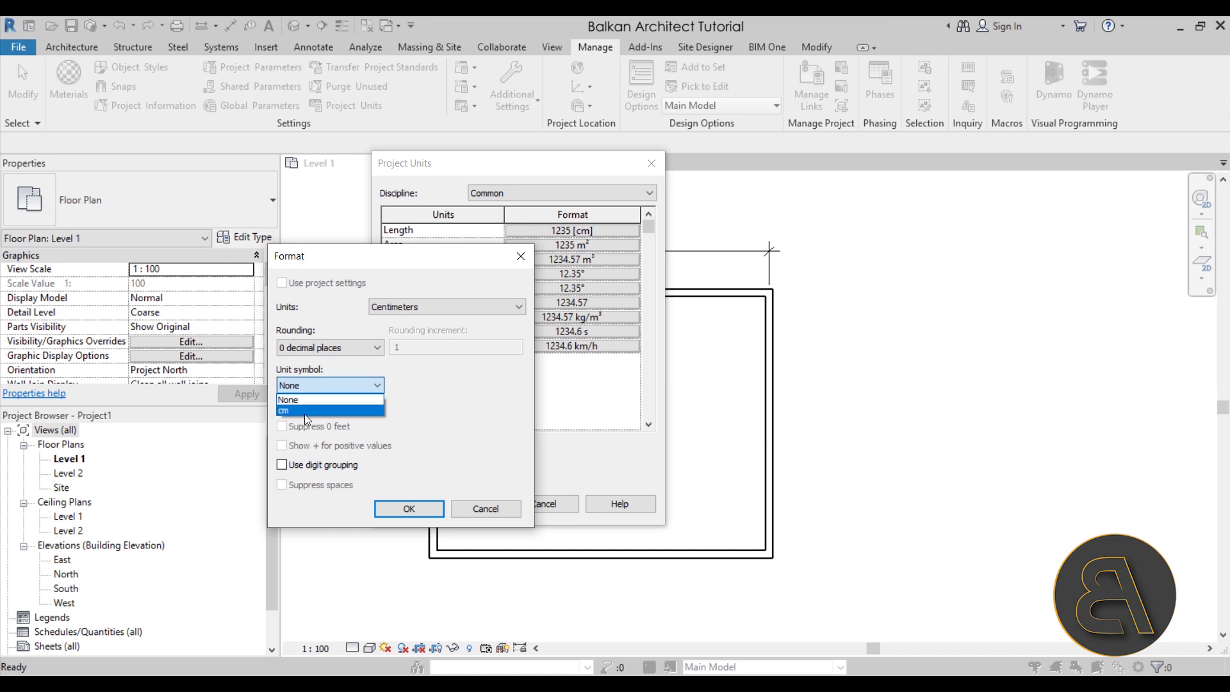
click(343, 399)
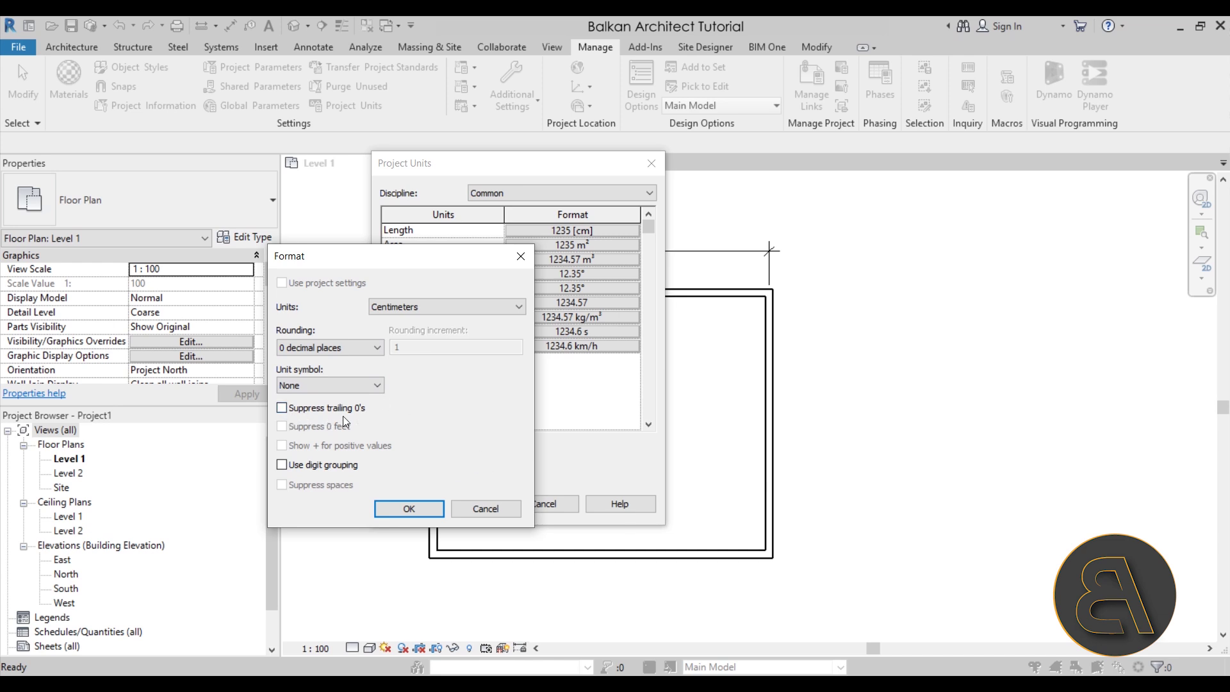
click(321, 349)
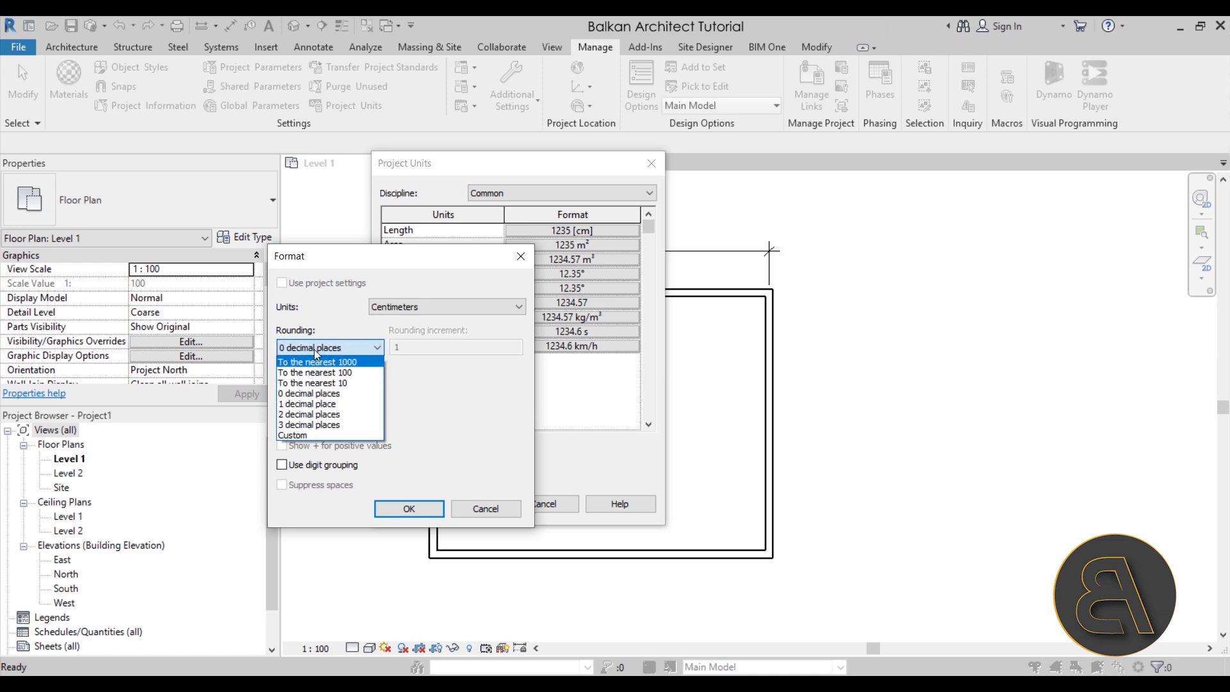
click(314, 349)
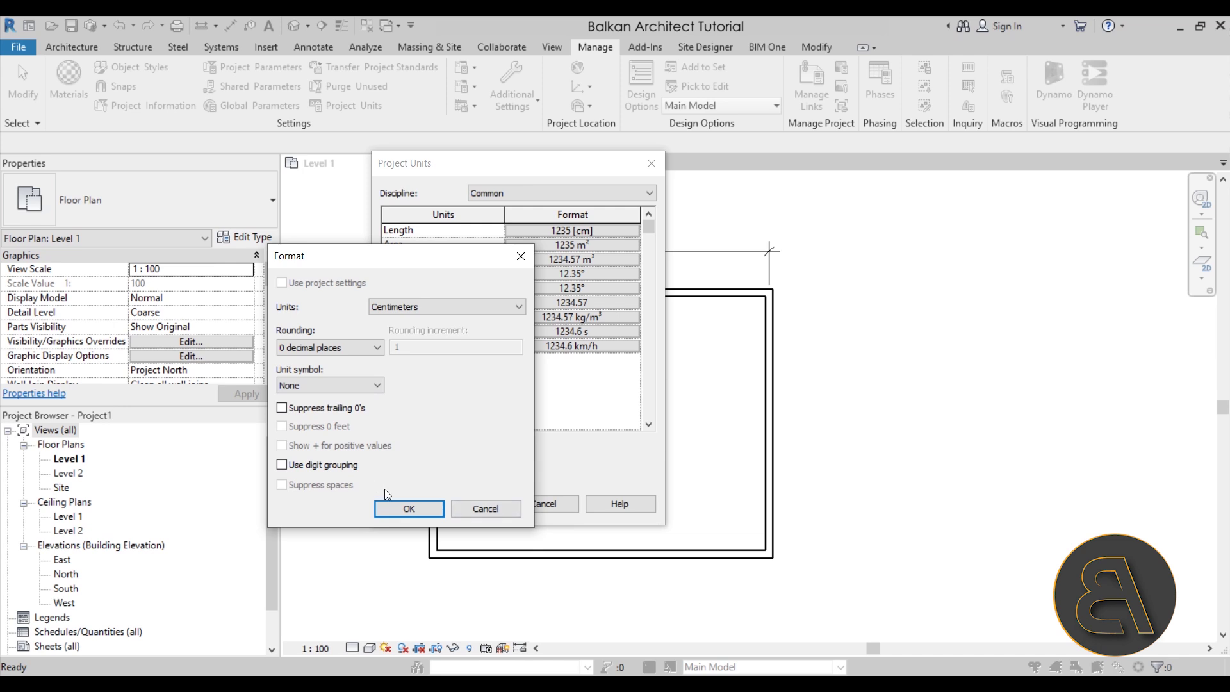
click(413, 510)
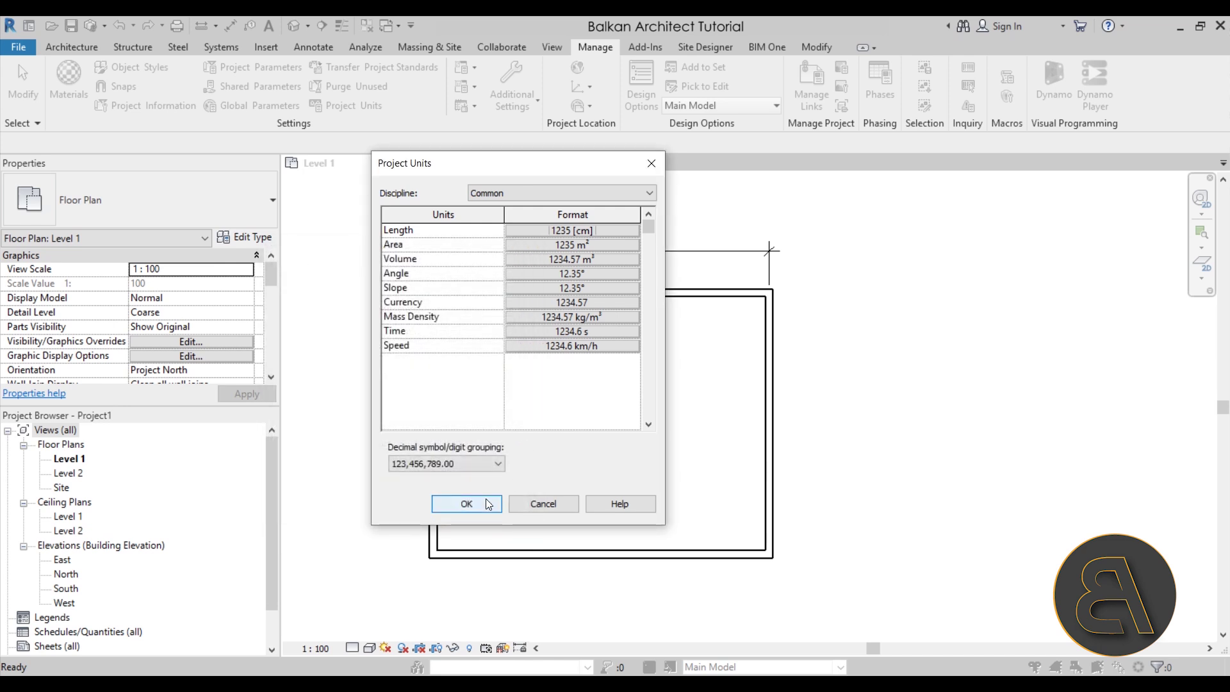
click(490, 503)
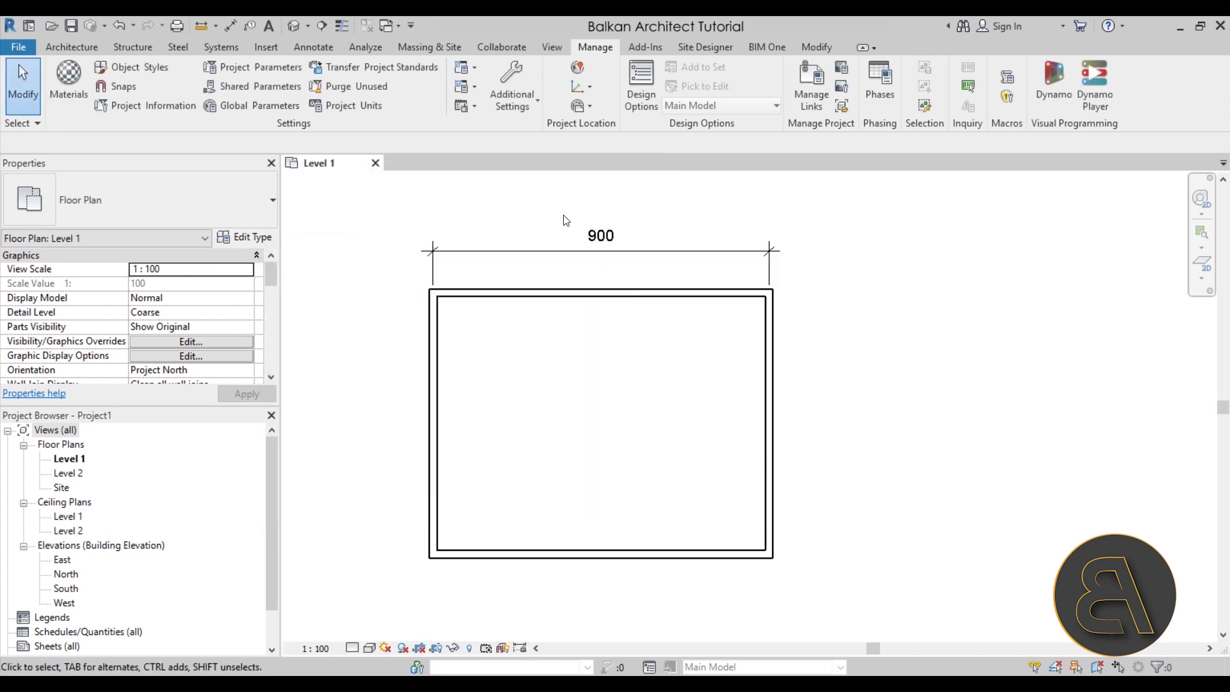
Place an M_Single-Flush 0915 x 2134mm door near the upper end of the left wall
click(601, 251)
click(568, 369)
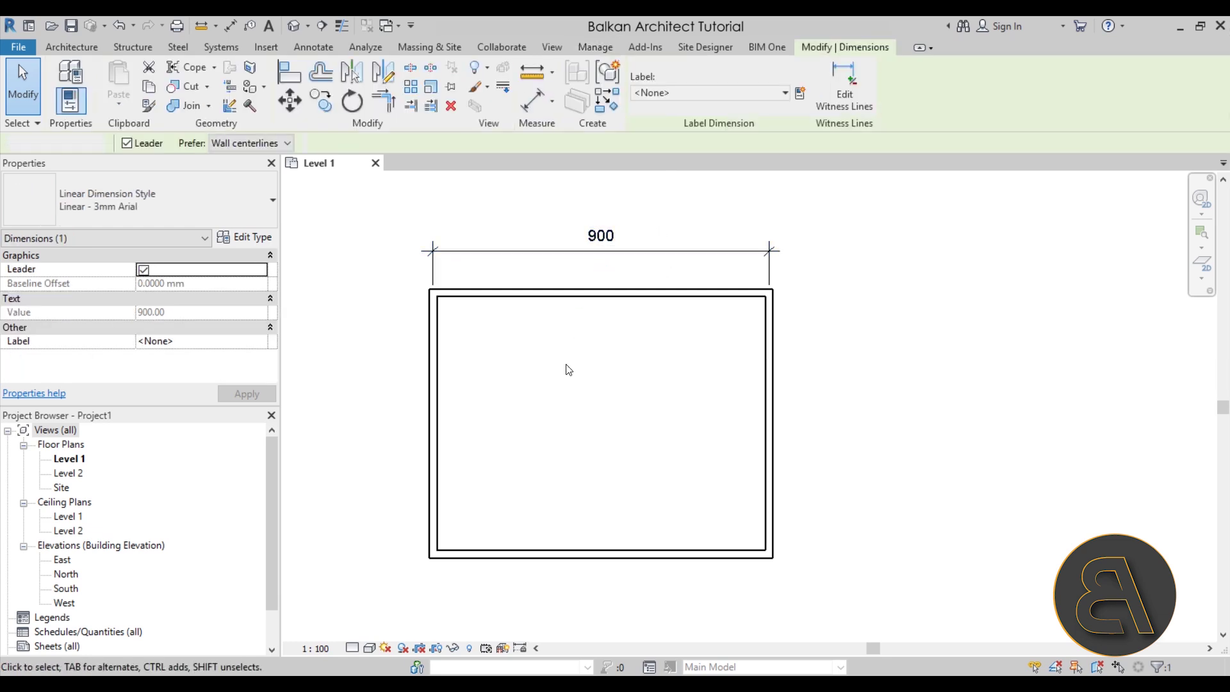
click(72, 47)
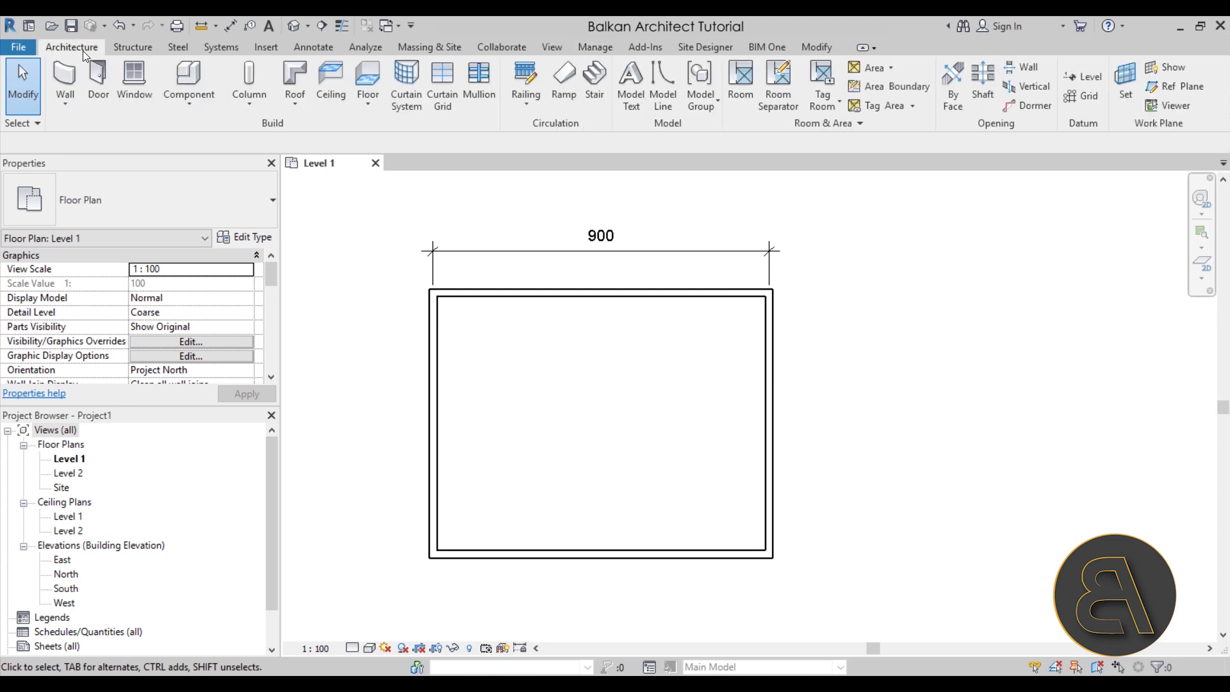
click(101, 91)
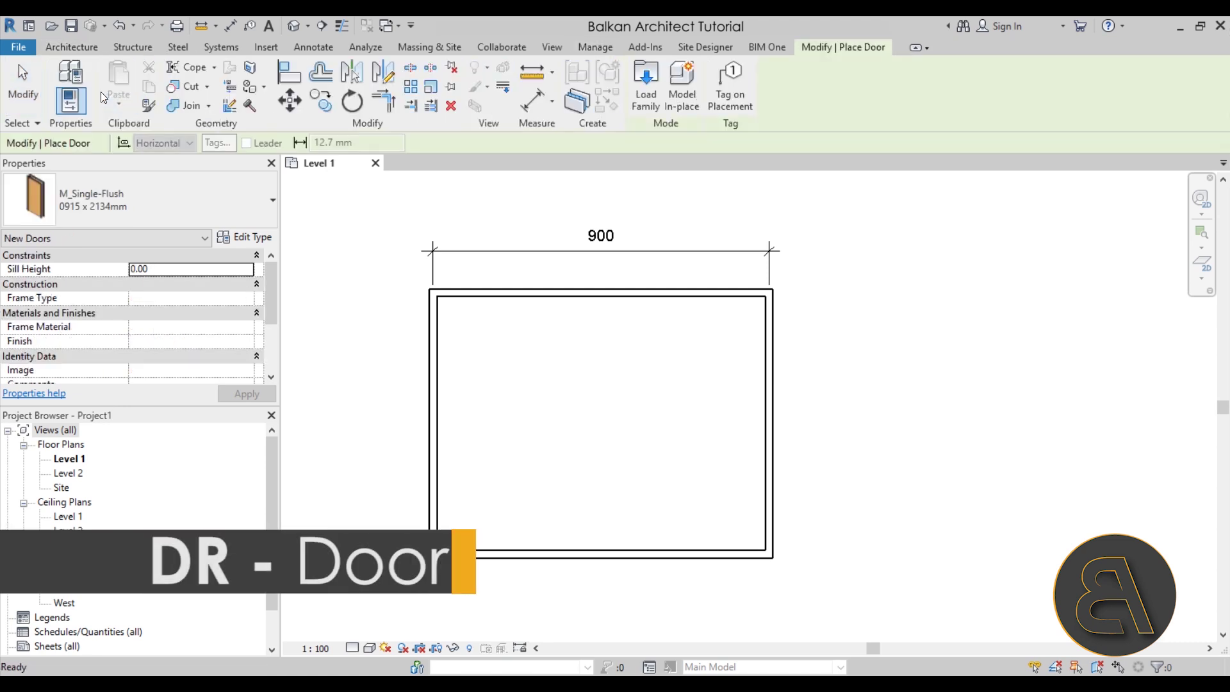
click(157, 213)
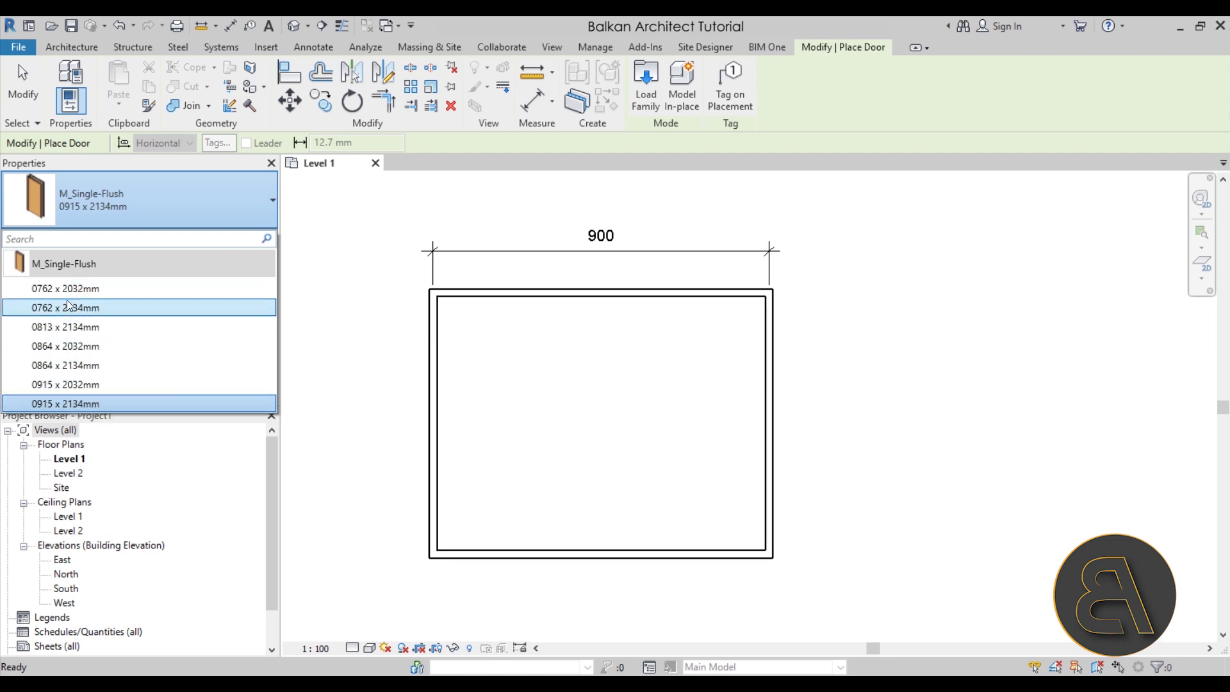
click(426, 362)
key(Escape)
key(Escape)
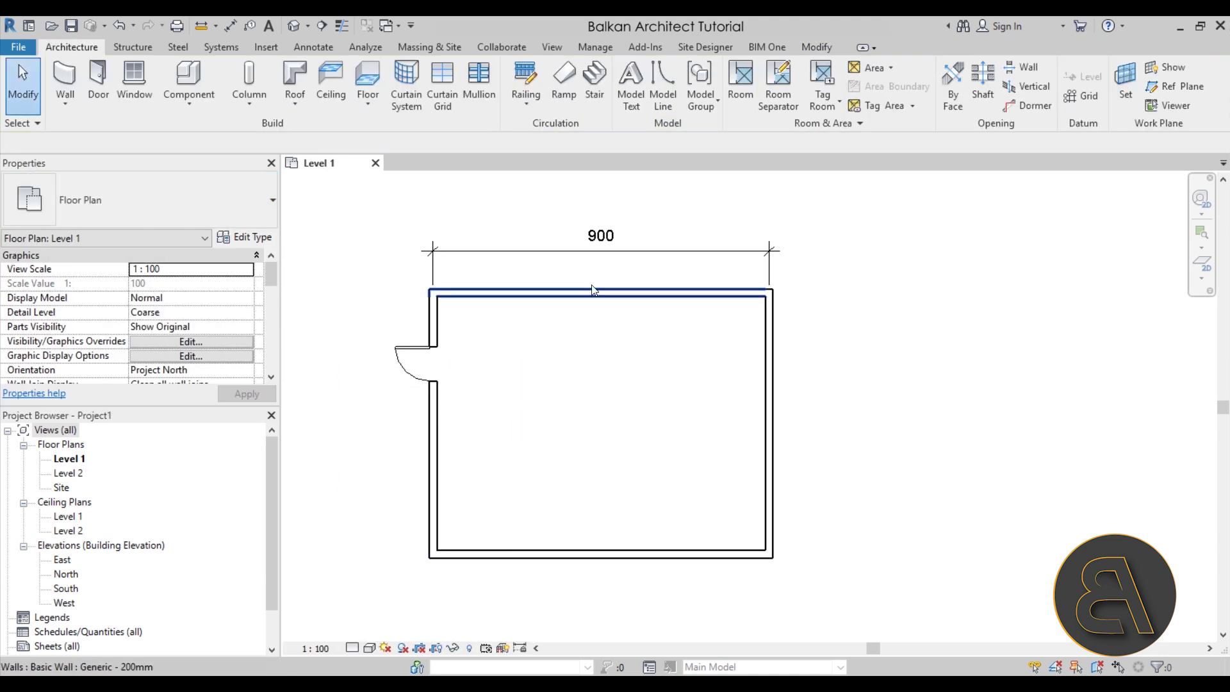
click(588, 260)
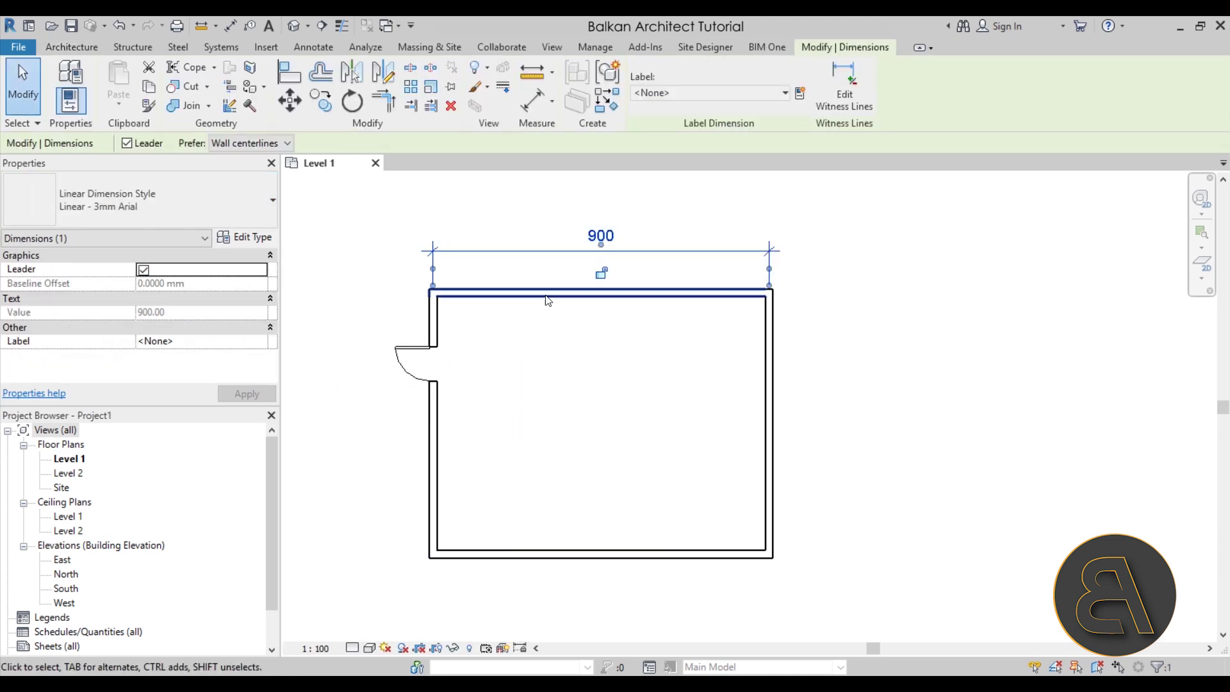
click(424, 368)
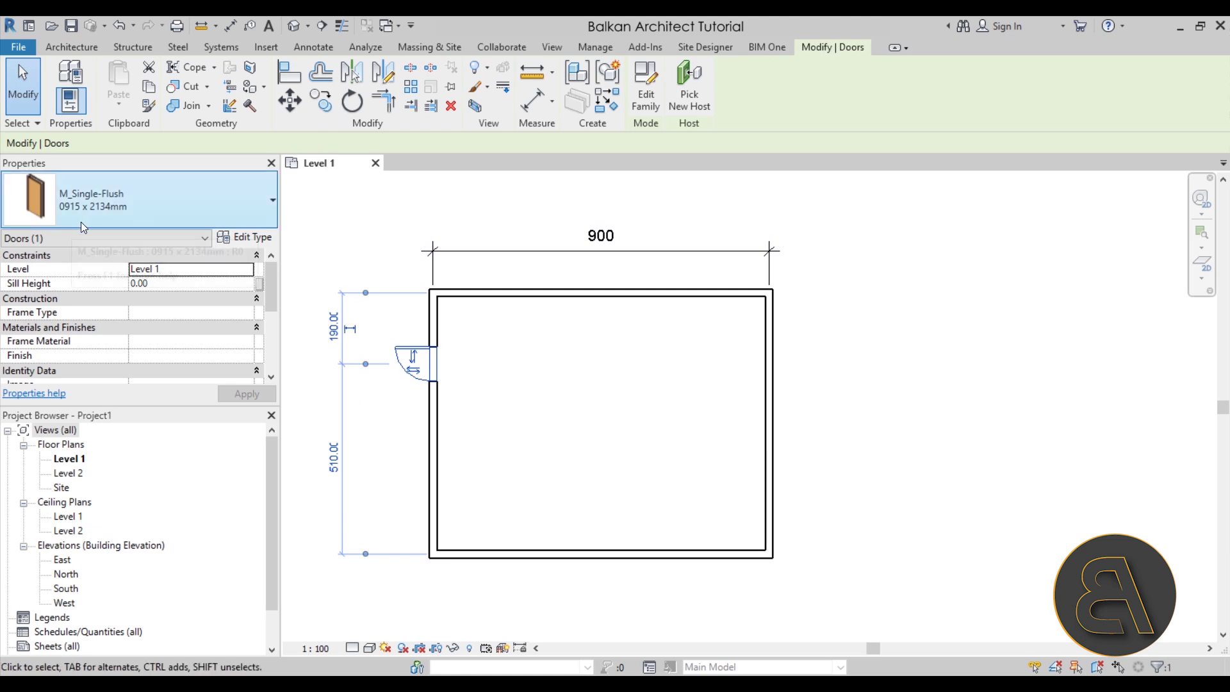
click(393, 256)
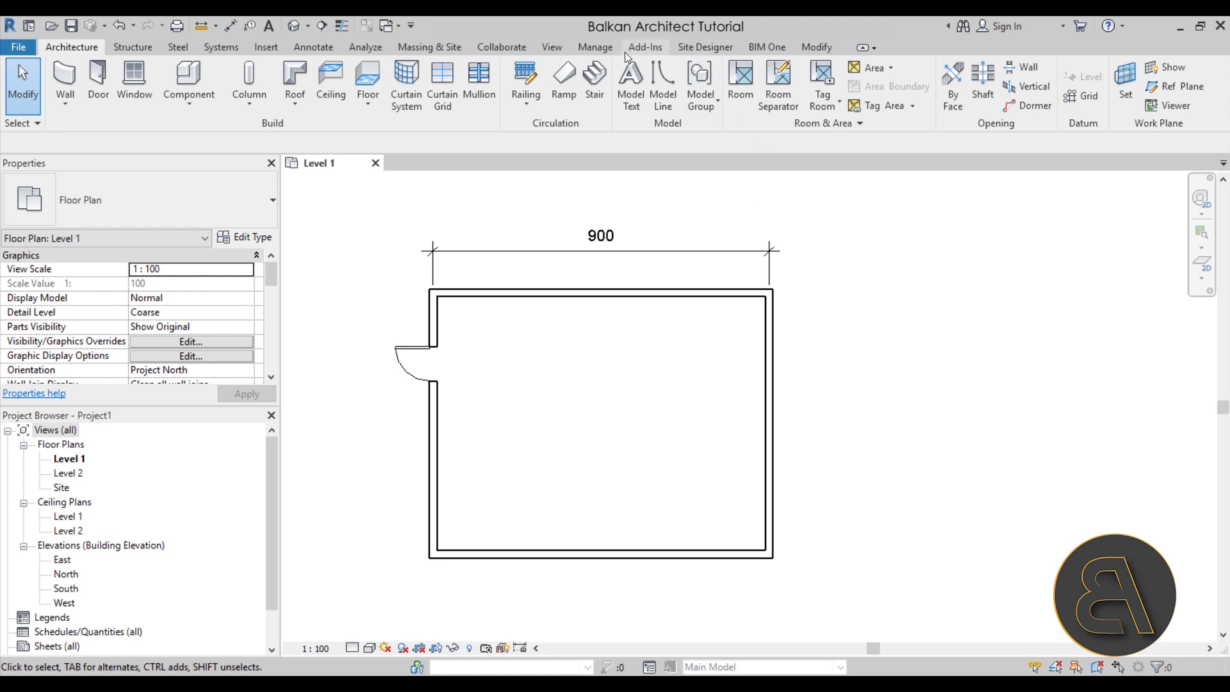
Switch the Length units to Fractional inches via UN, so the width reads 354 1/2"
click(608, 52)
key(u)
key(n)
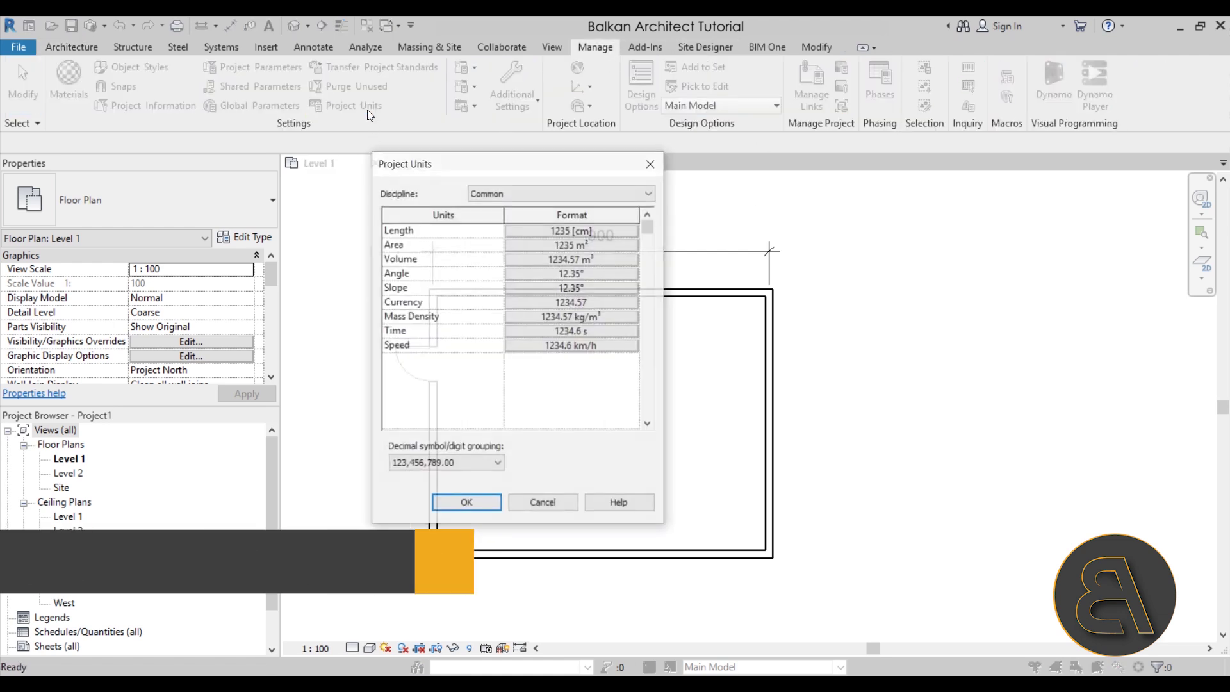
click(520, 230)
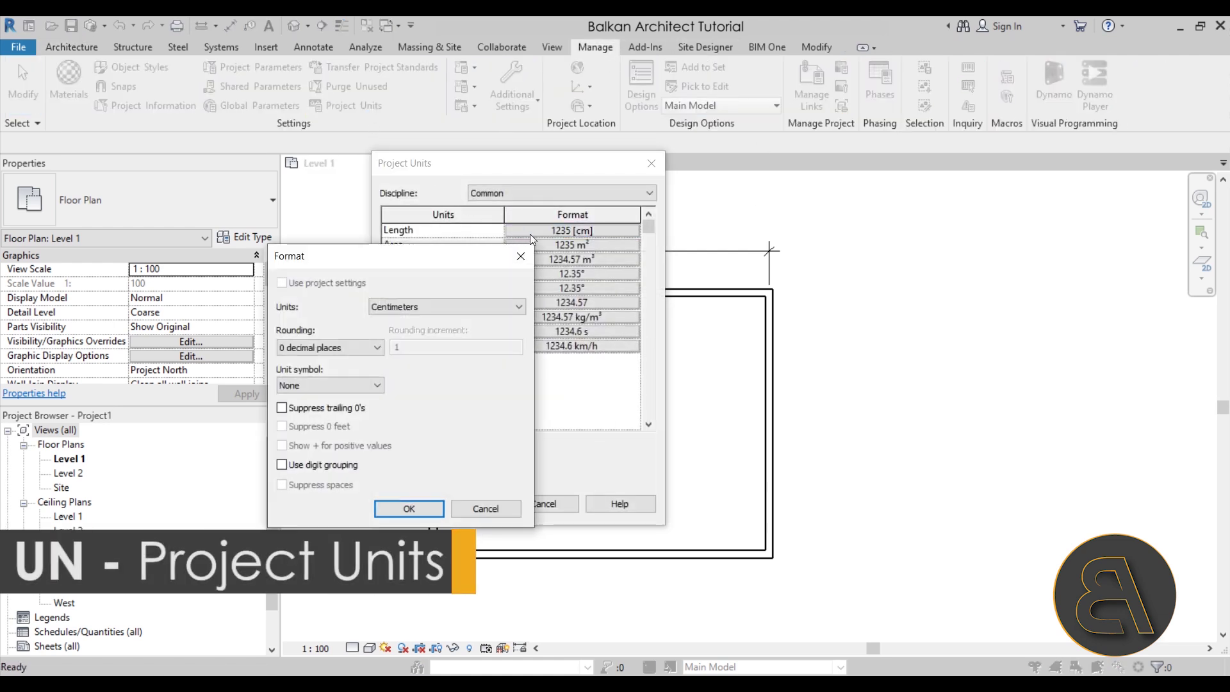
click(474, 302)
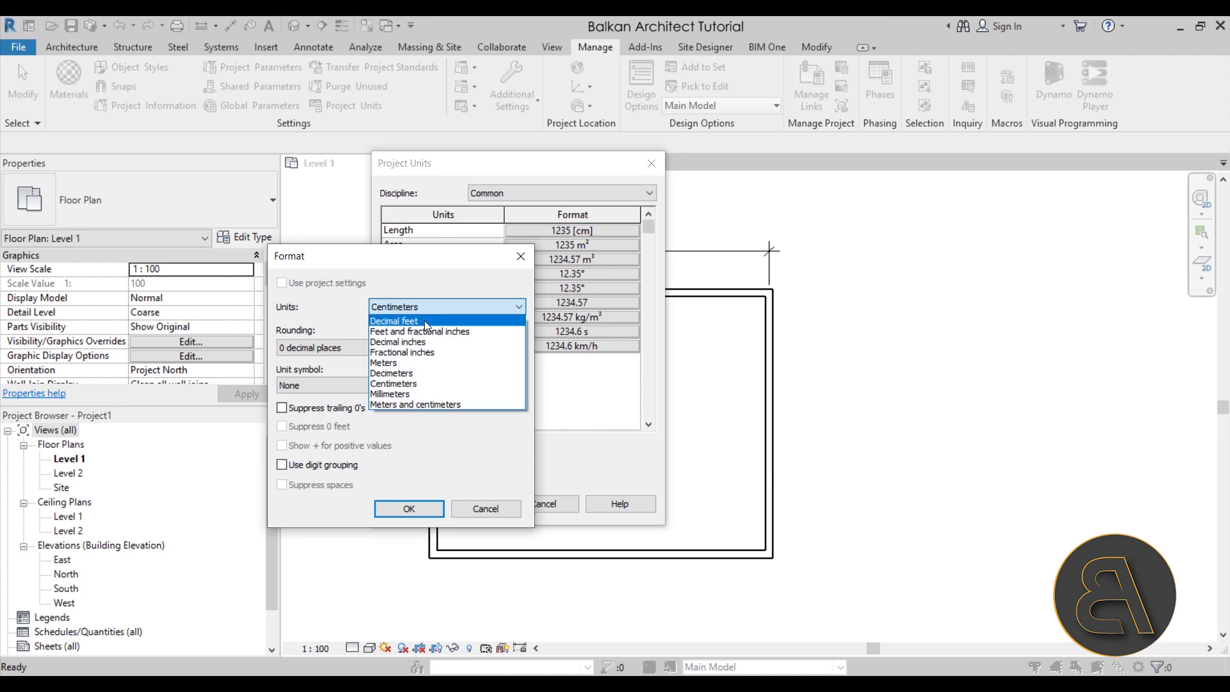
click(415, 352)
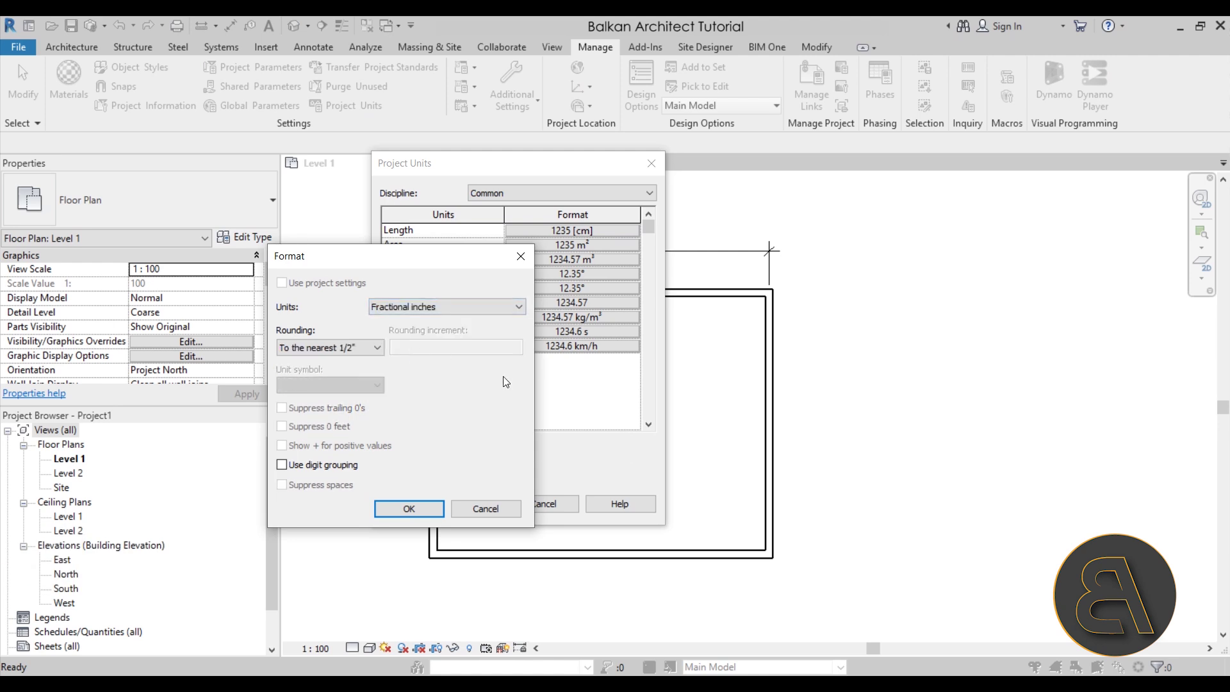
click(392, 510)
click(441, 503)
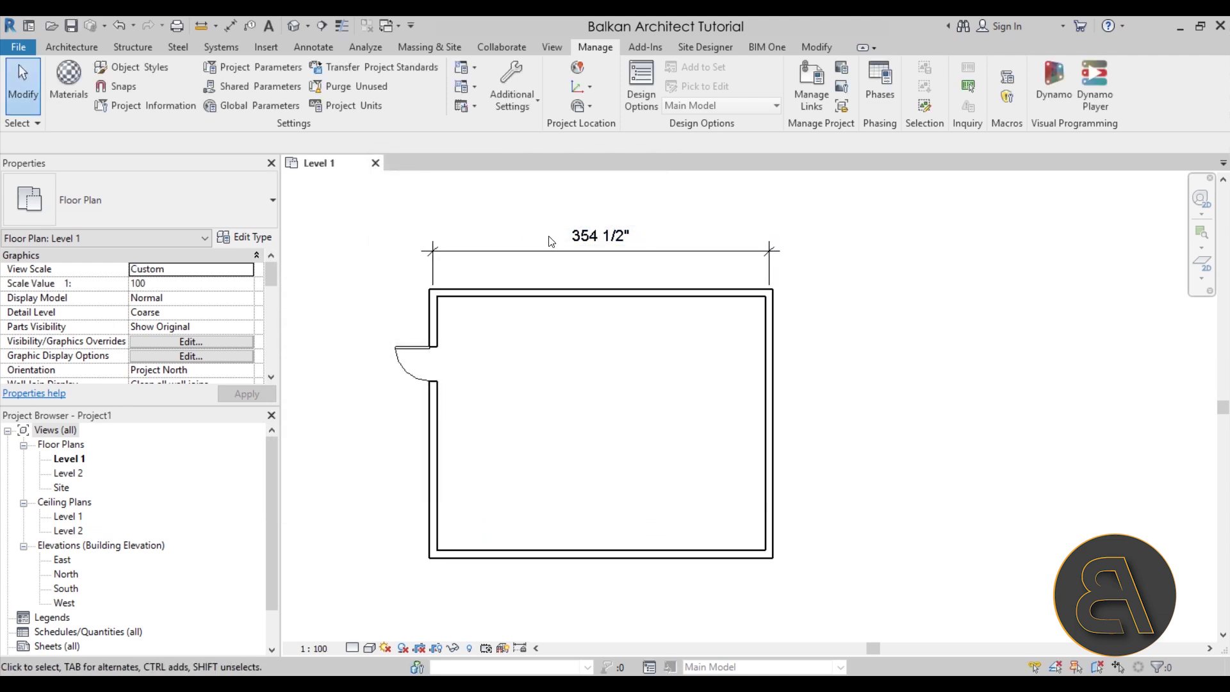
Select the door several times to check its dimensions in inches
click(405, 365)
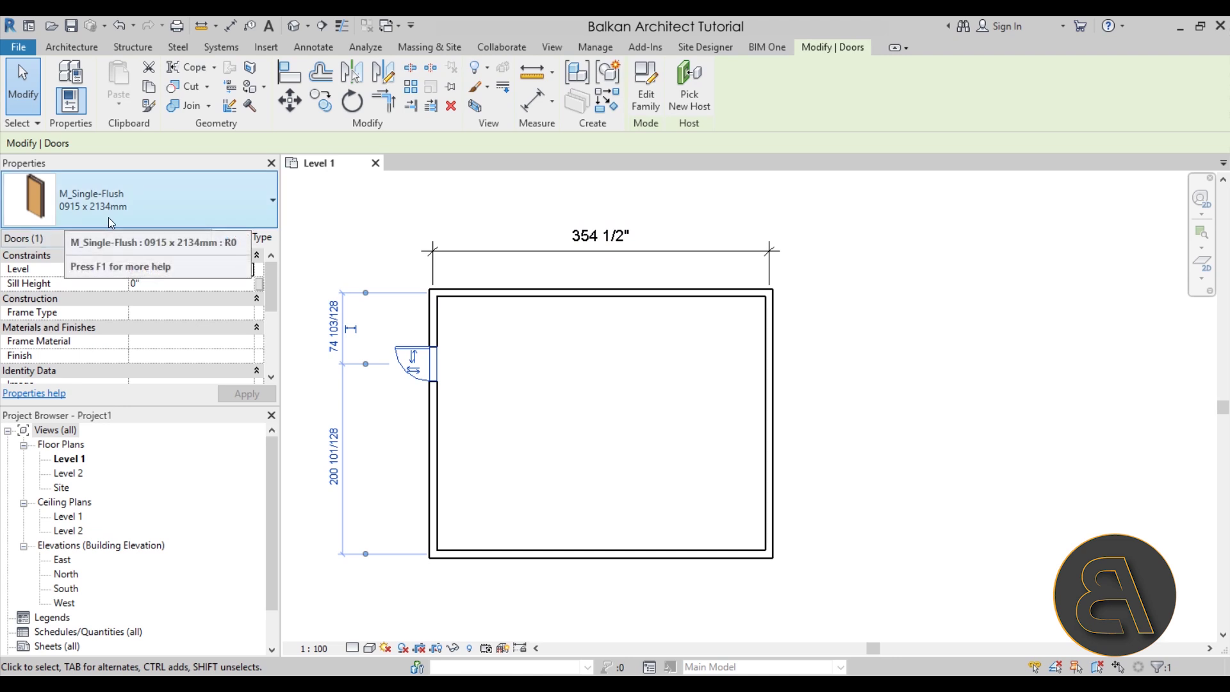
click(667, 356)
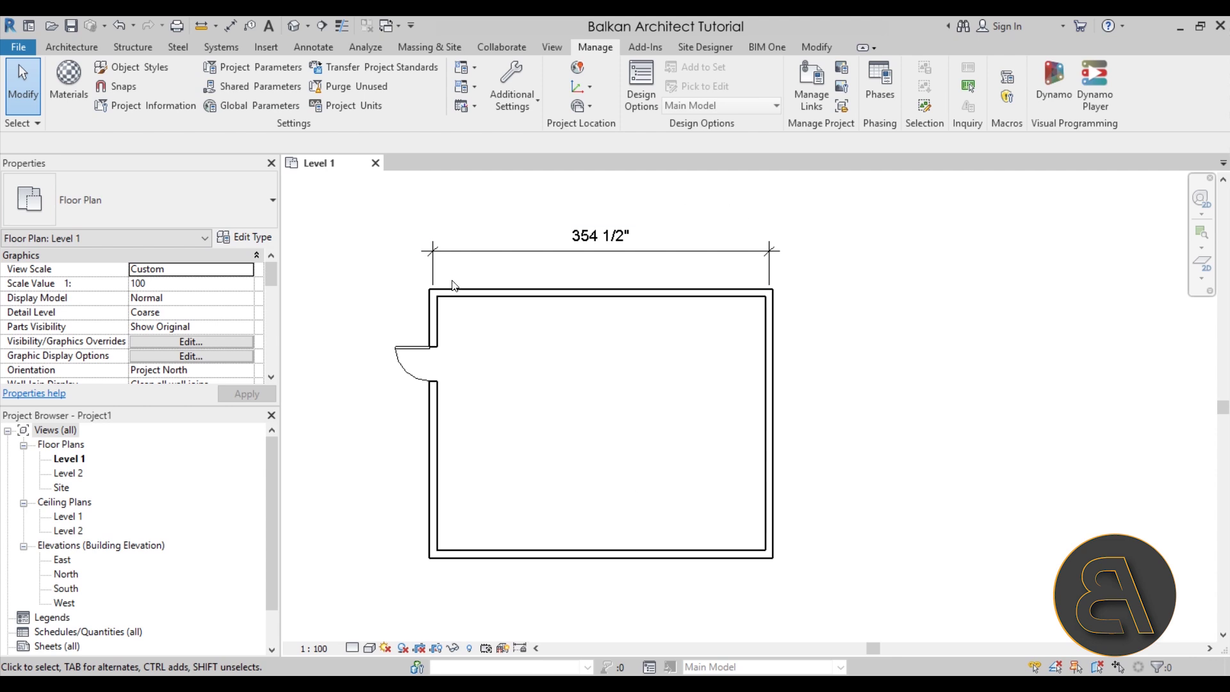
click(408, 358)
click(555, 411)
click(398, 351)
click(551, 410)
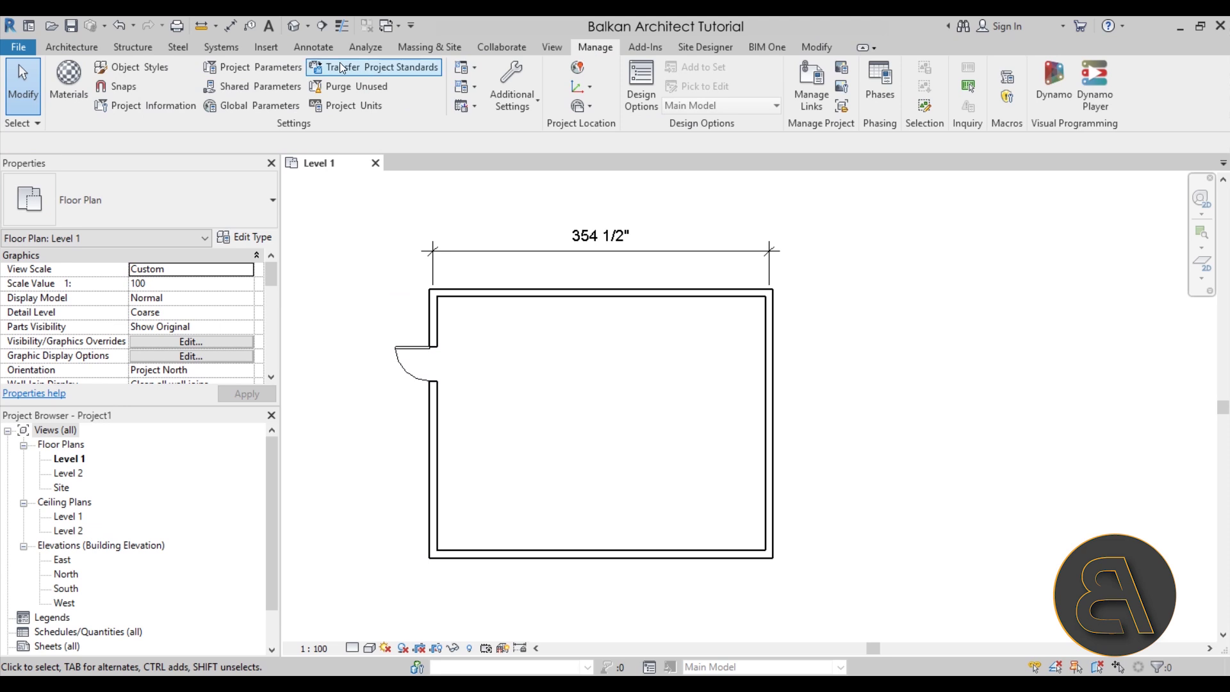
Start Load Family and move from the US Metric library into US Imperial
click(267, 48)
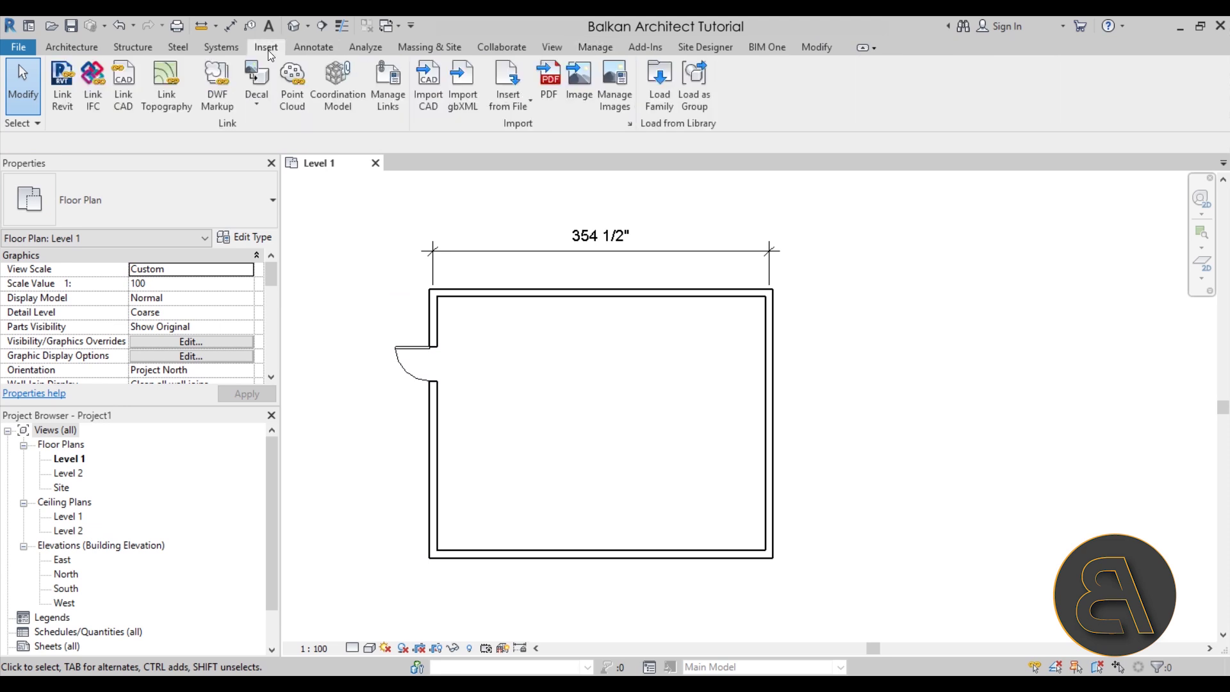
click(661, 102)
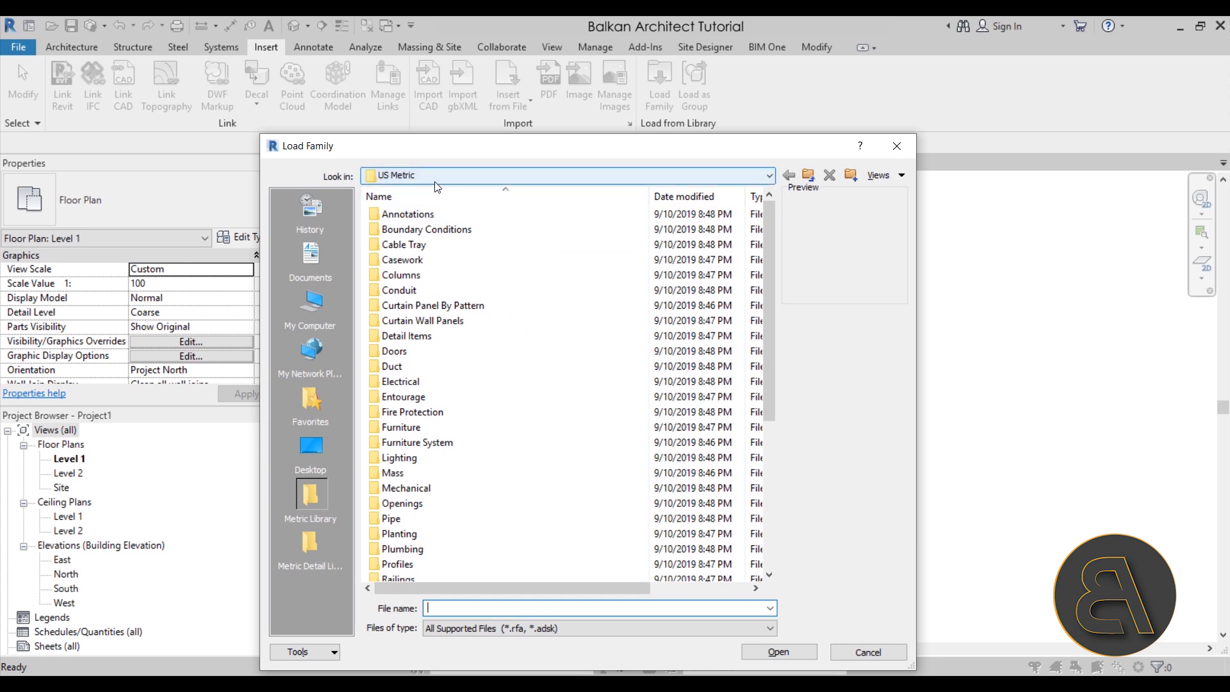
click(812, 179)
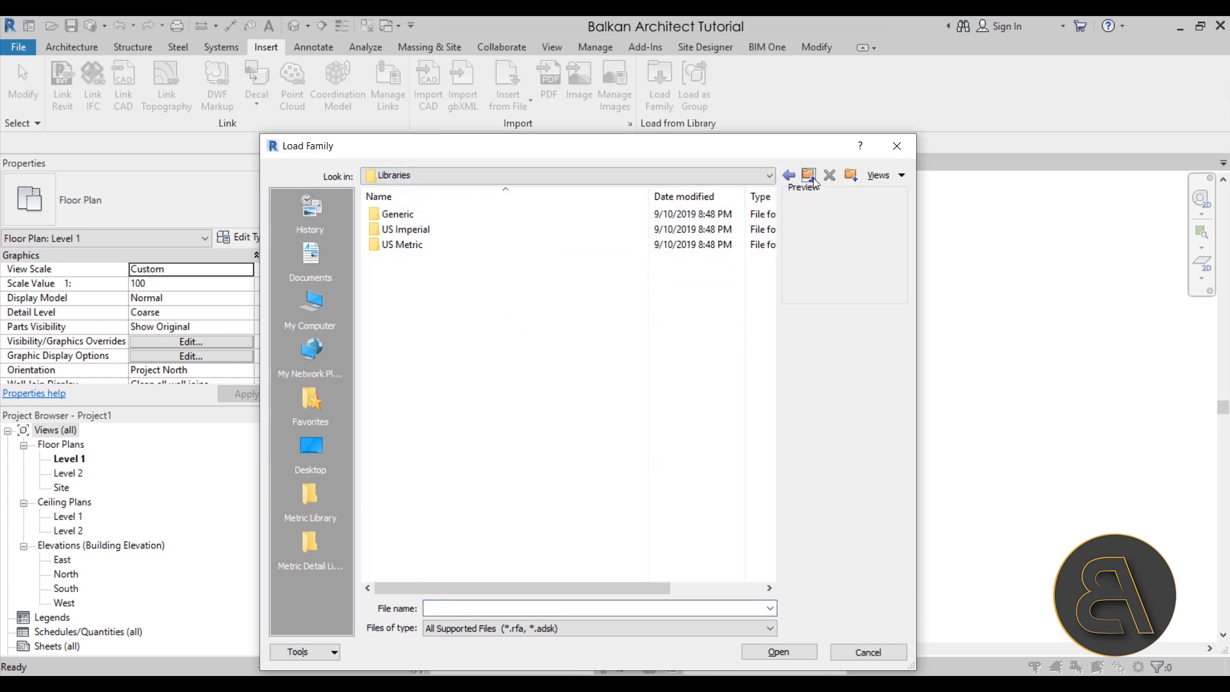
double_click(417, 232)
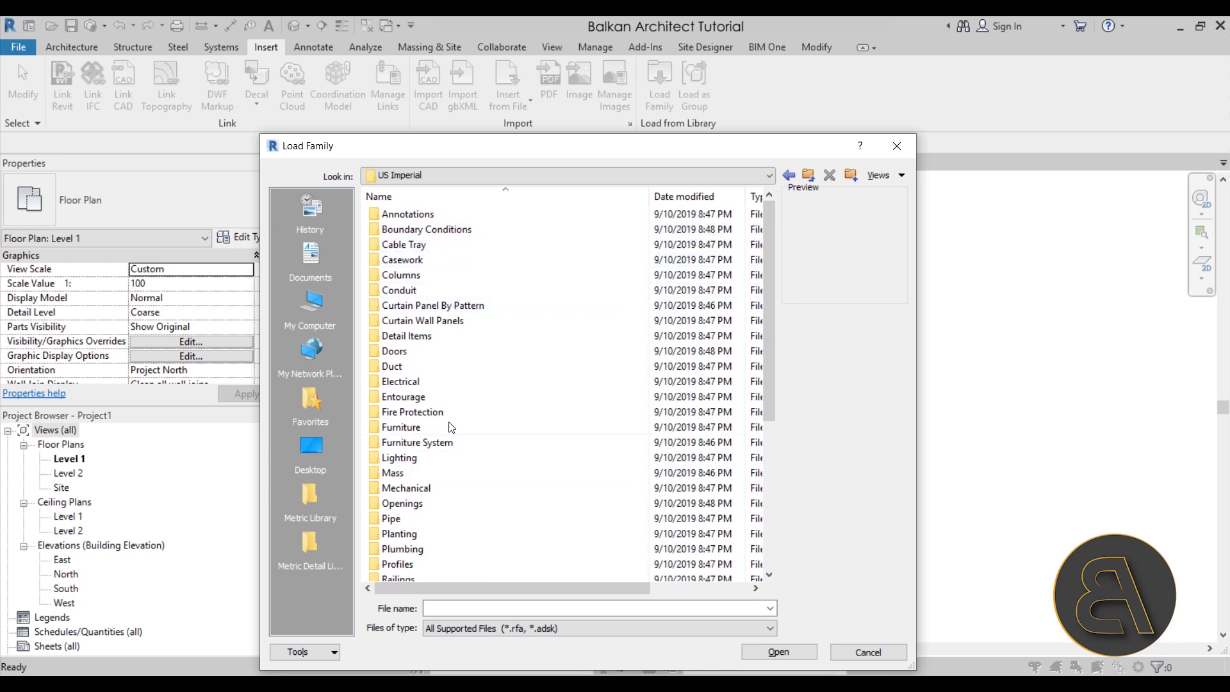
scroll(429, 401, down, 6)
scroll(418, 390, up, 6)
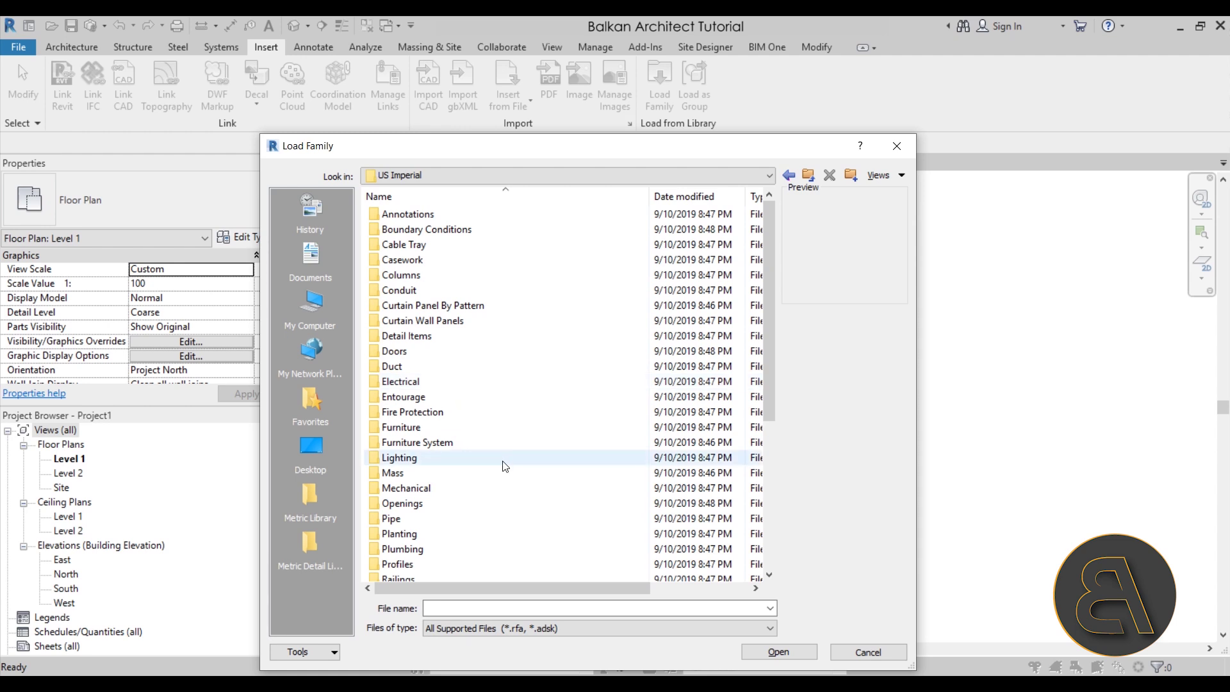
Load the Shelving family from Furniture > Storage after previewing Credenza, Dresser and Entertainment Center
click(423, 427)
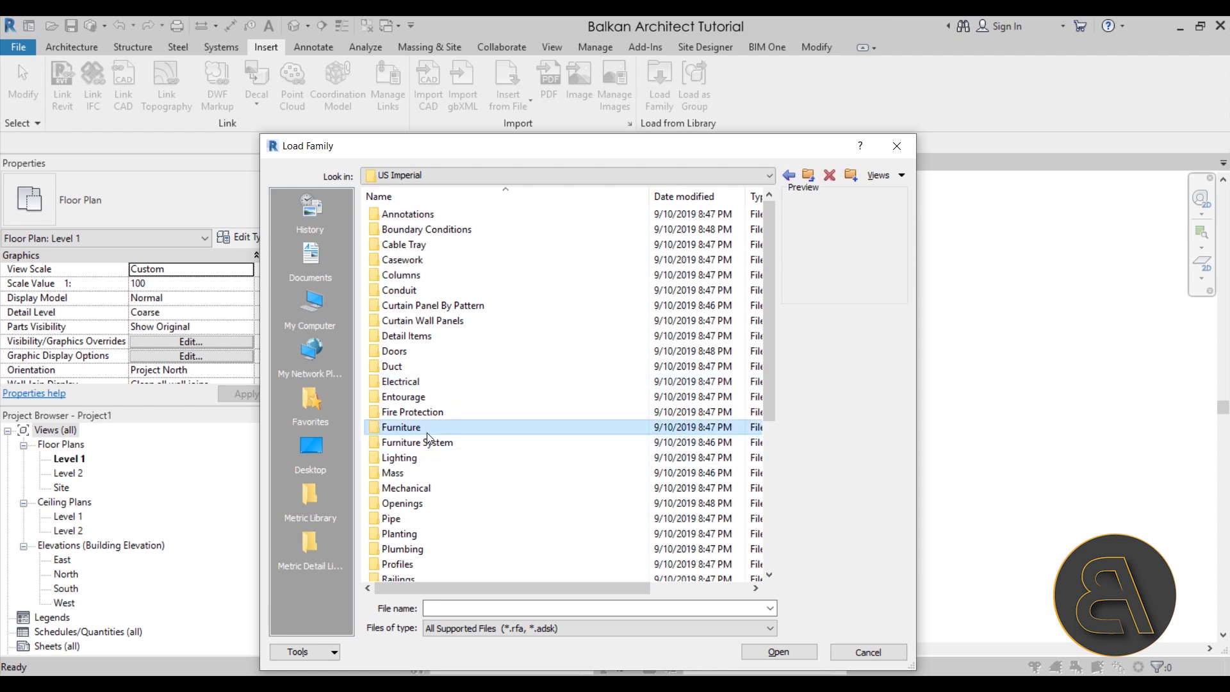
double_click(458, 428)
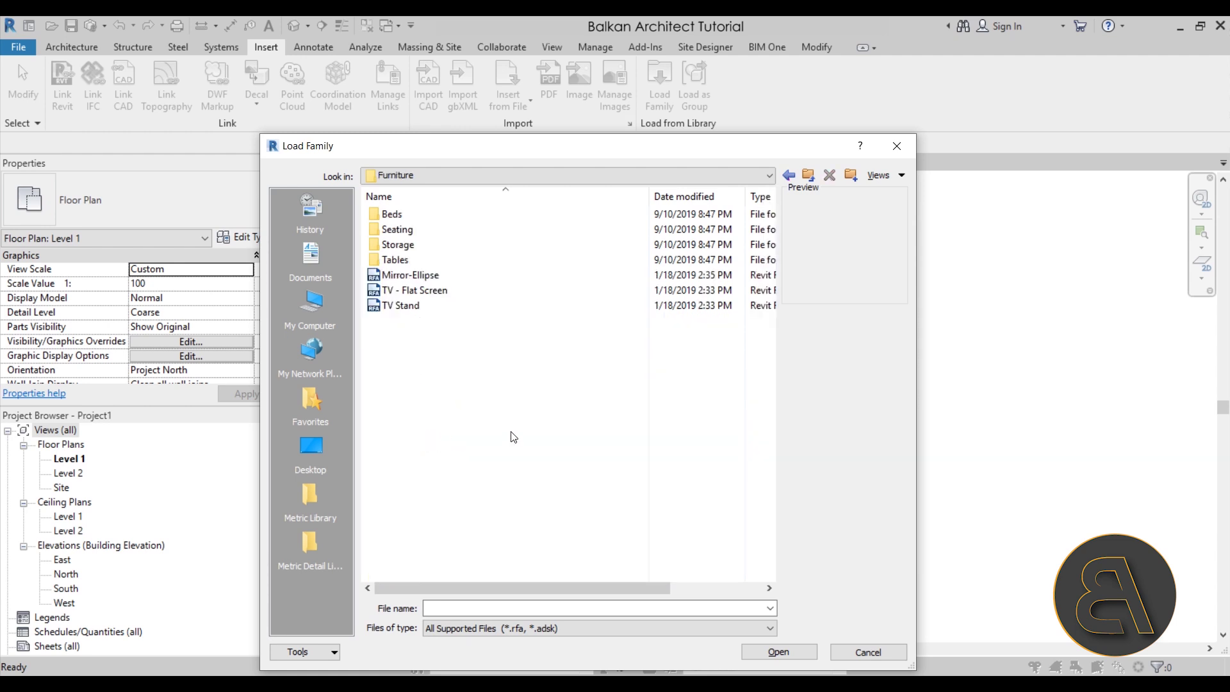
double_click(399, 245)
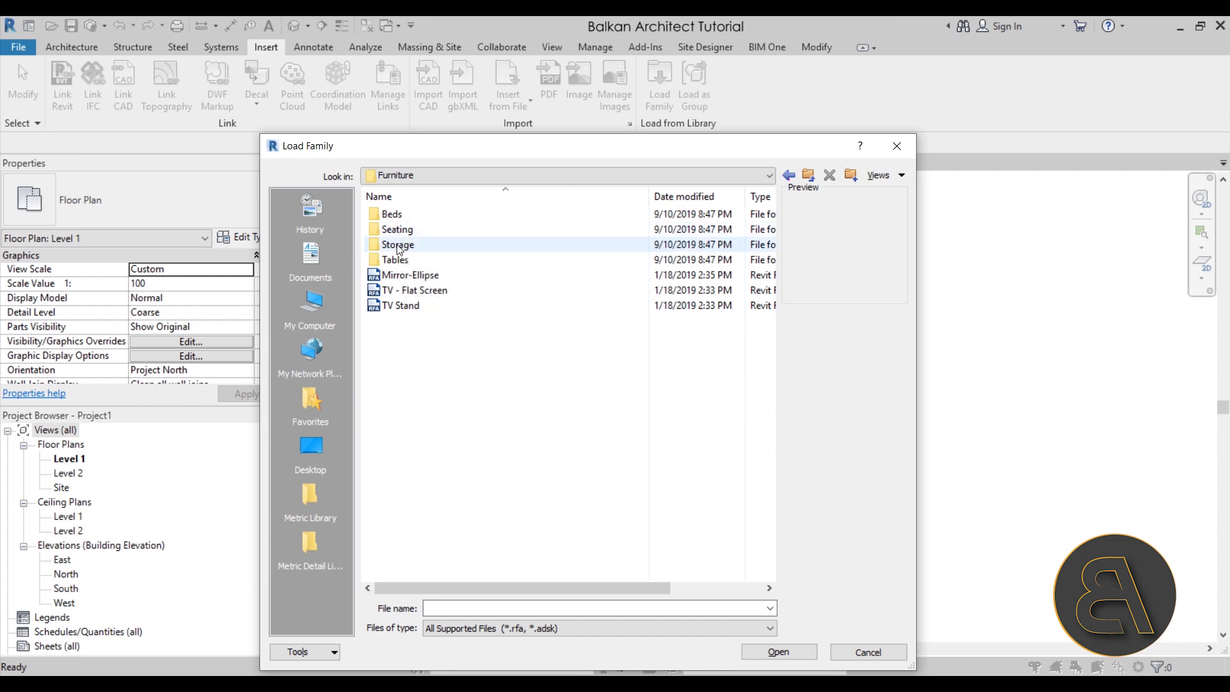
click(418, 278)
click(399, 293)
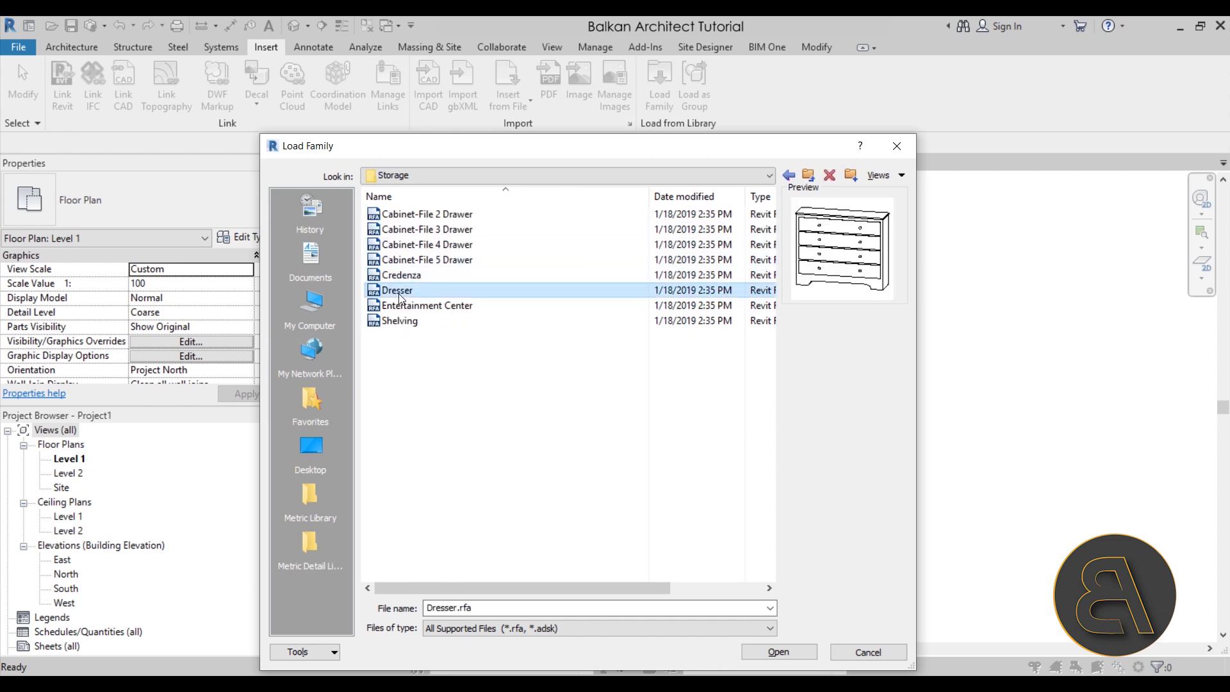
click(452, 304)
click(387, 322)
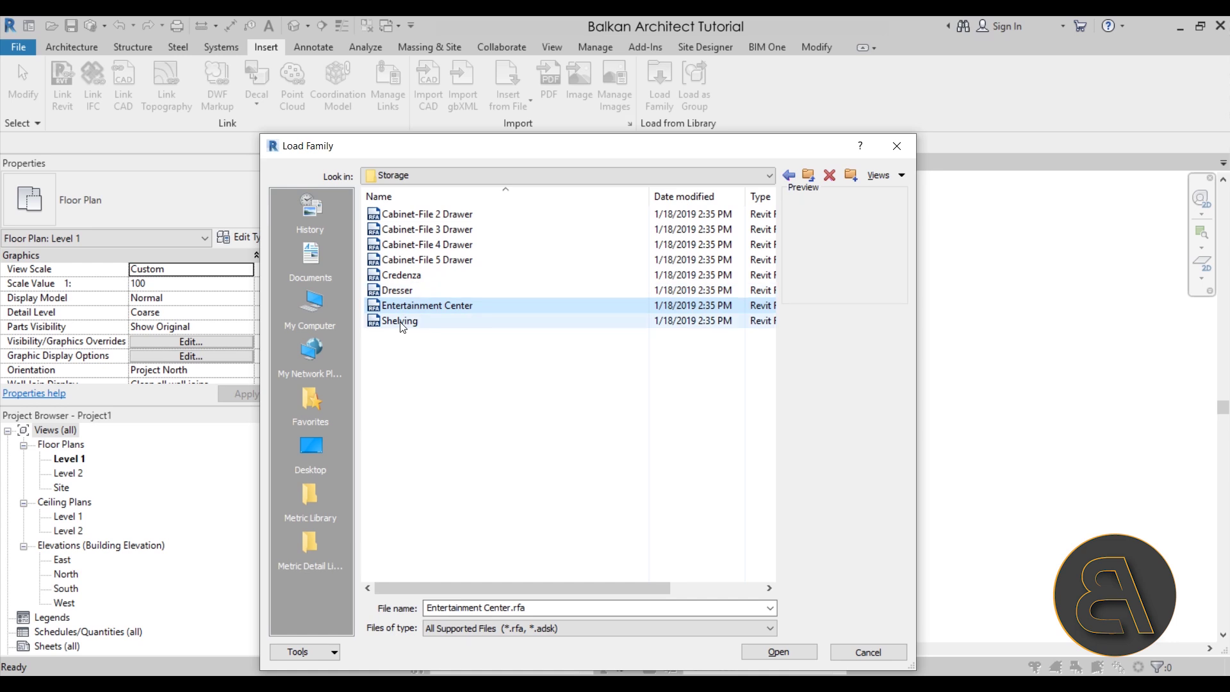
click(772, 651)
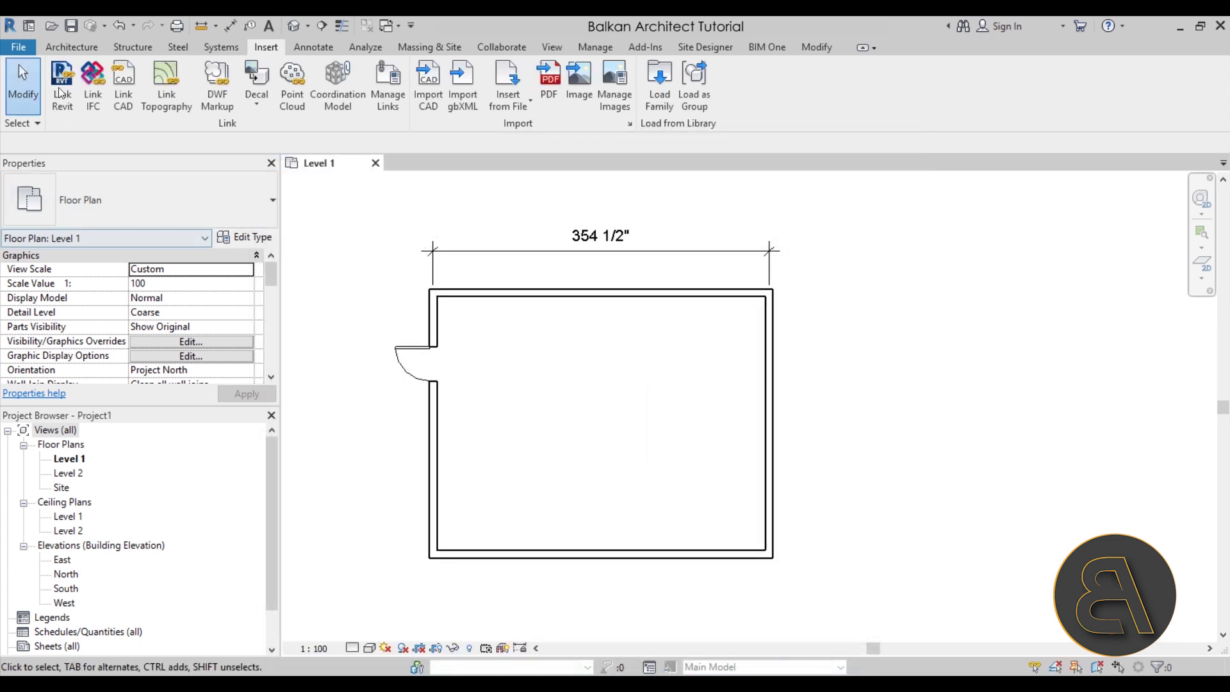
click(61, 51)
key(c)
key(m)
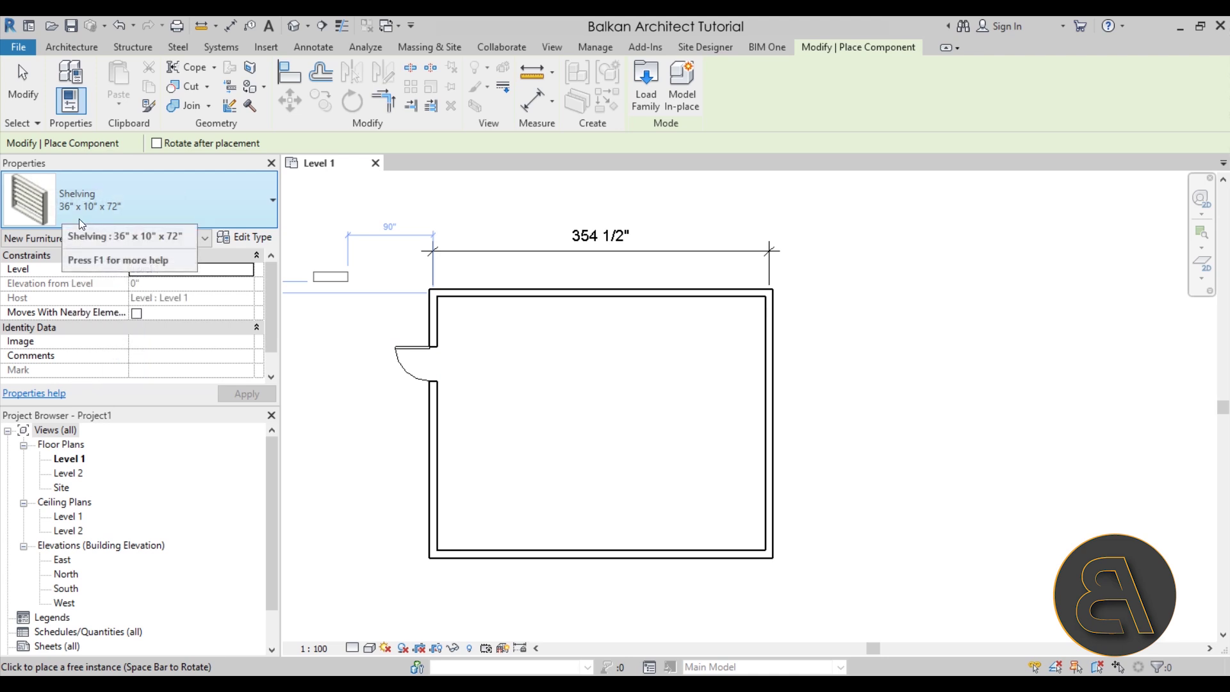
key(Escape)
key(Escape)
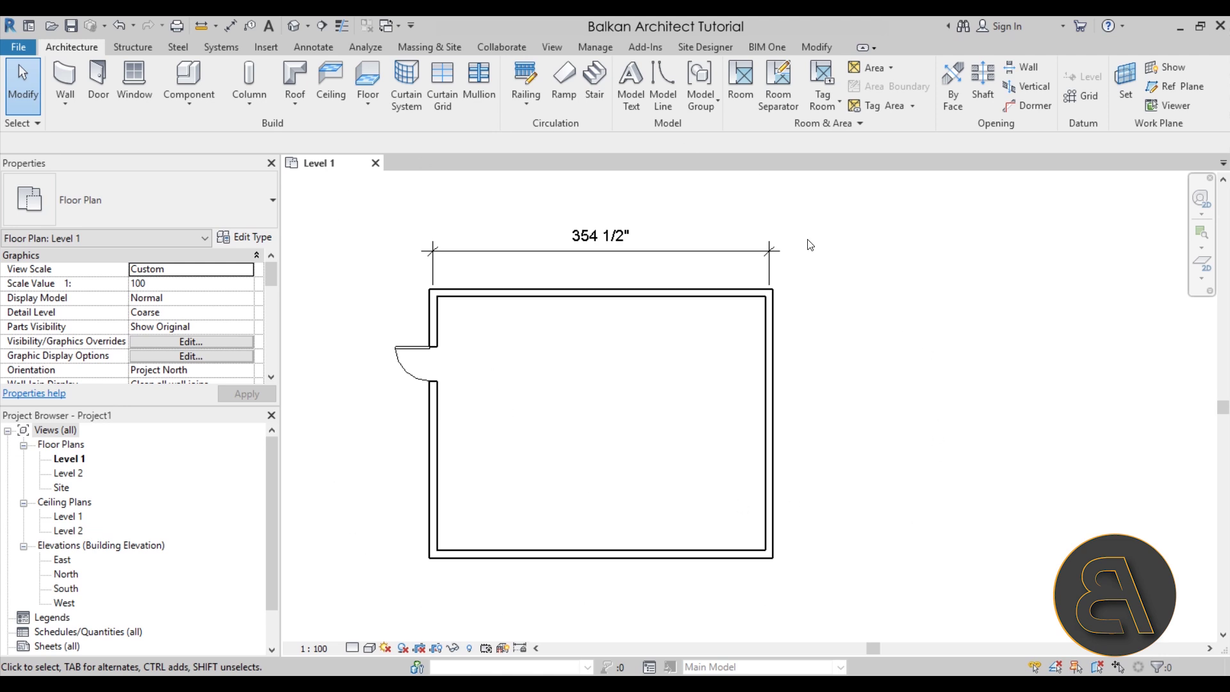
click(98, 78)
key(Escape)
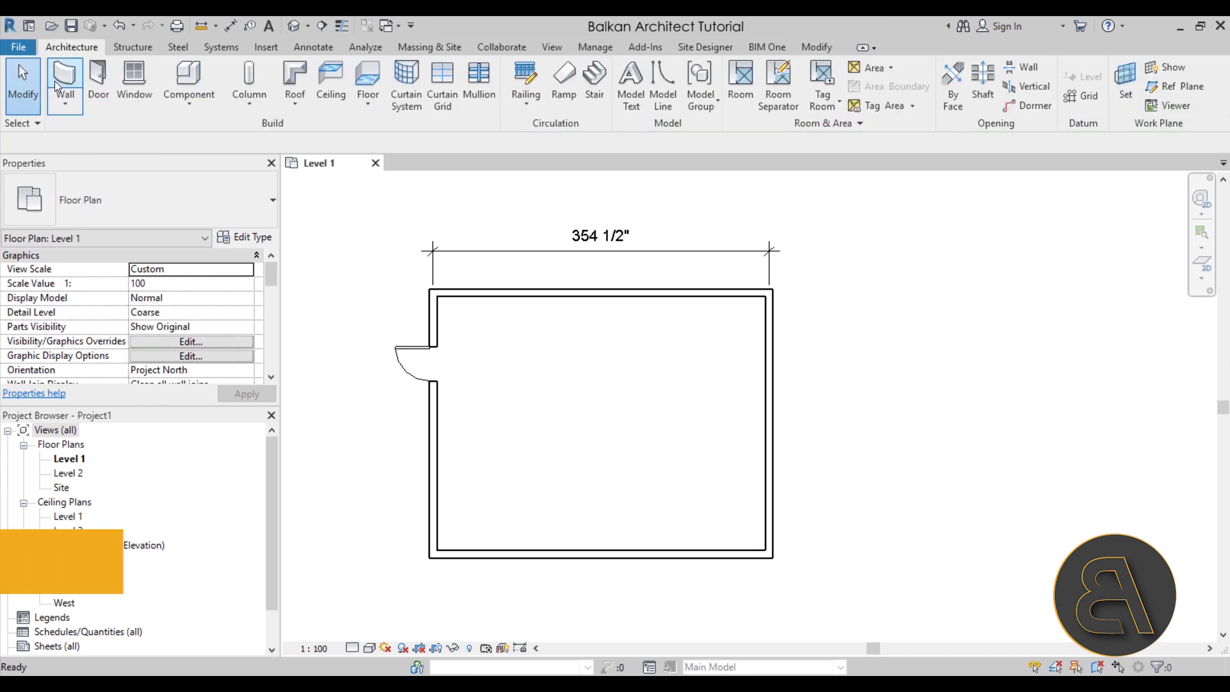
key(w)
key(a)
click(186, 211)
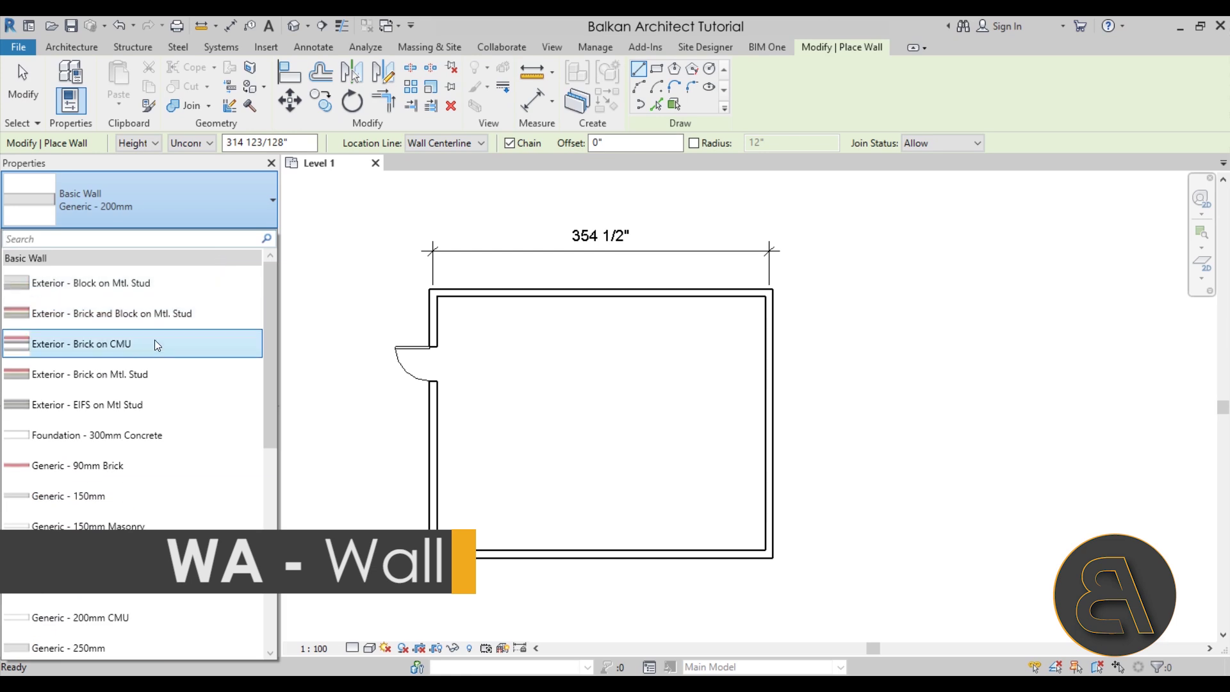
scroll(157, 384, down, 2)
click(171, 625)
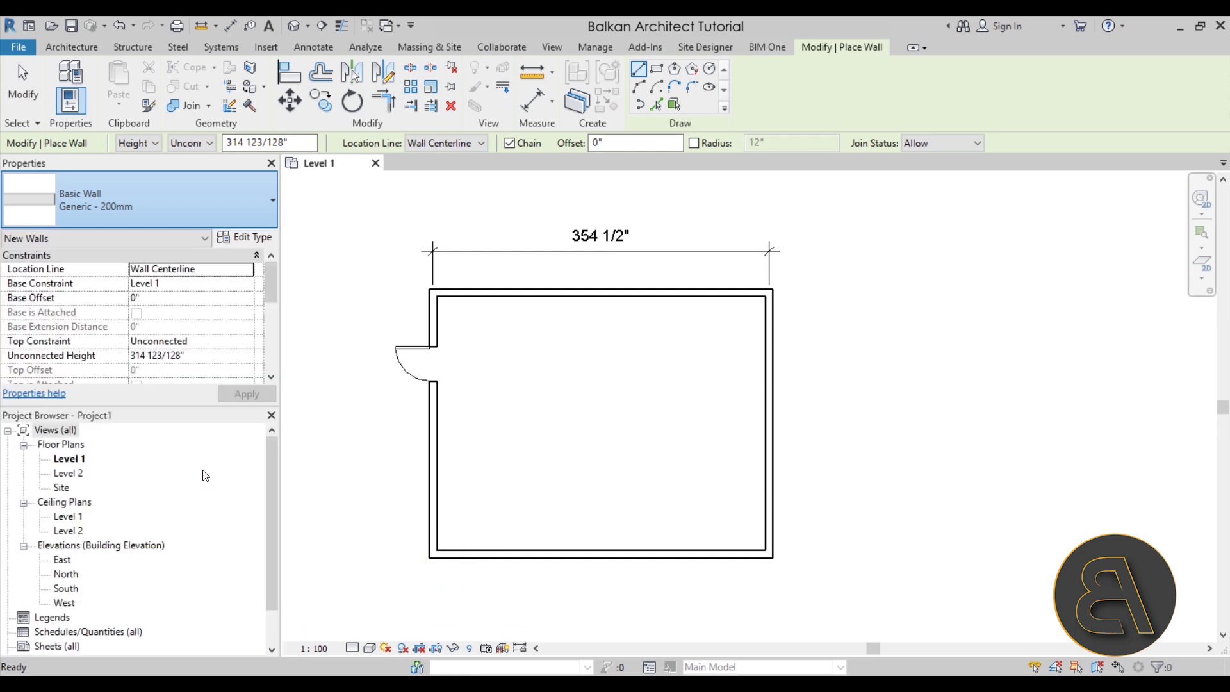
key(Escape)
key(d)
key(r)
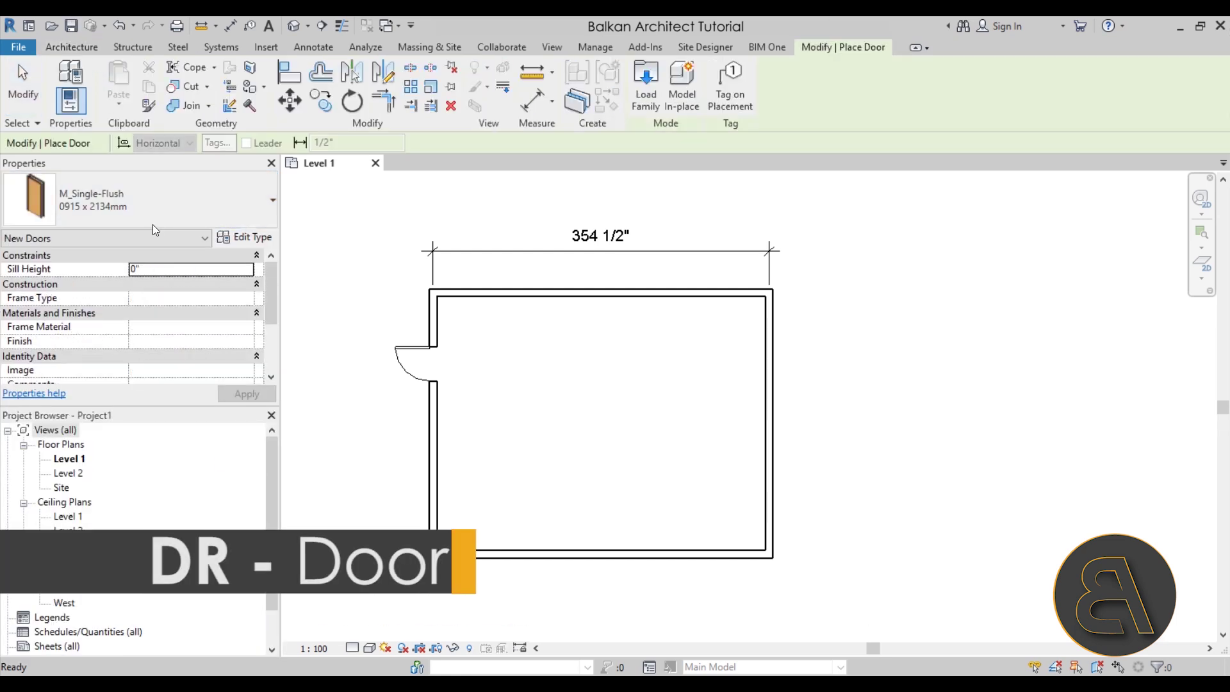
key(Escape)
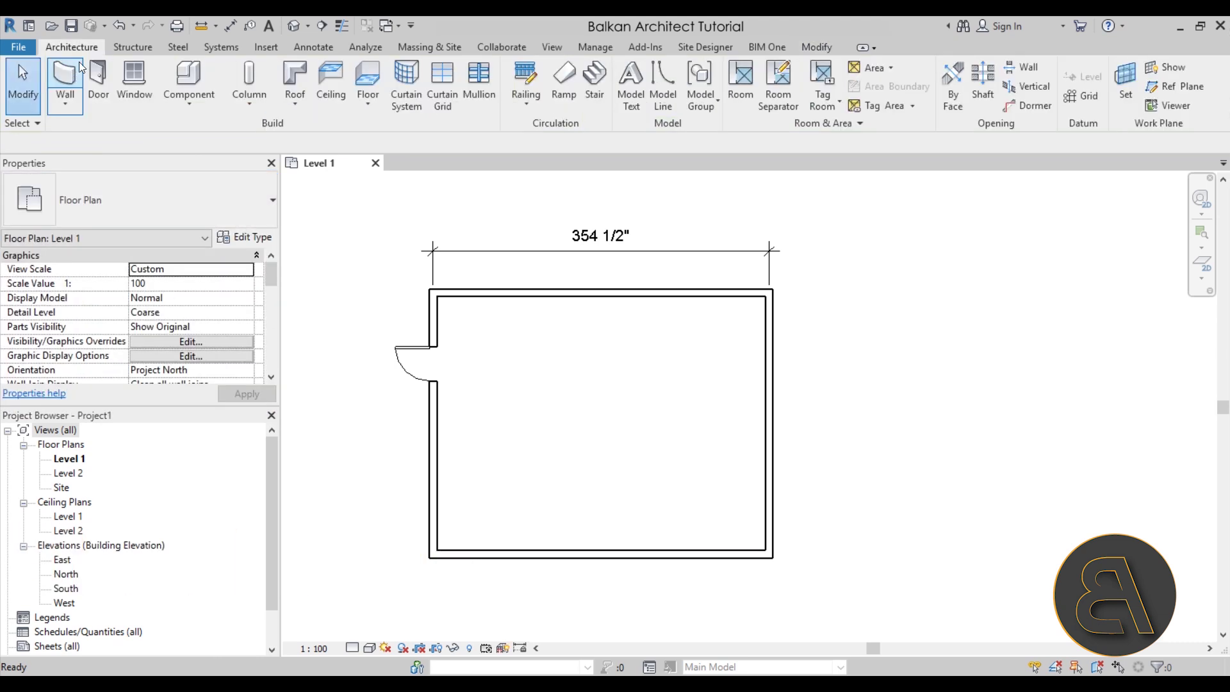
click(137, 82)
click(165, 211)
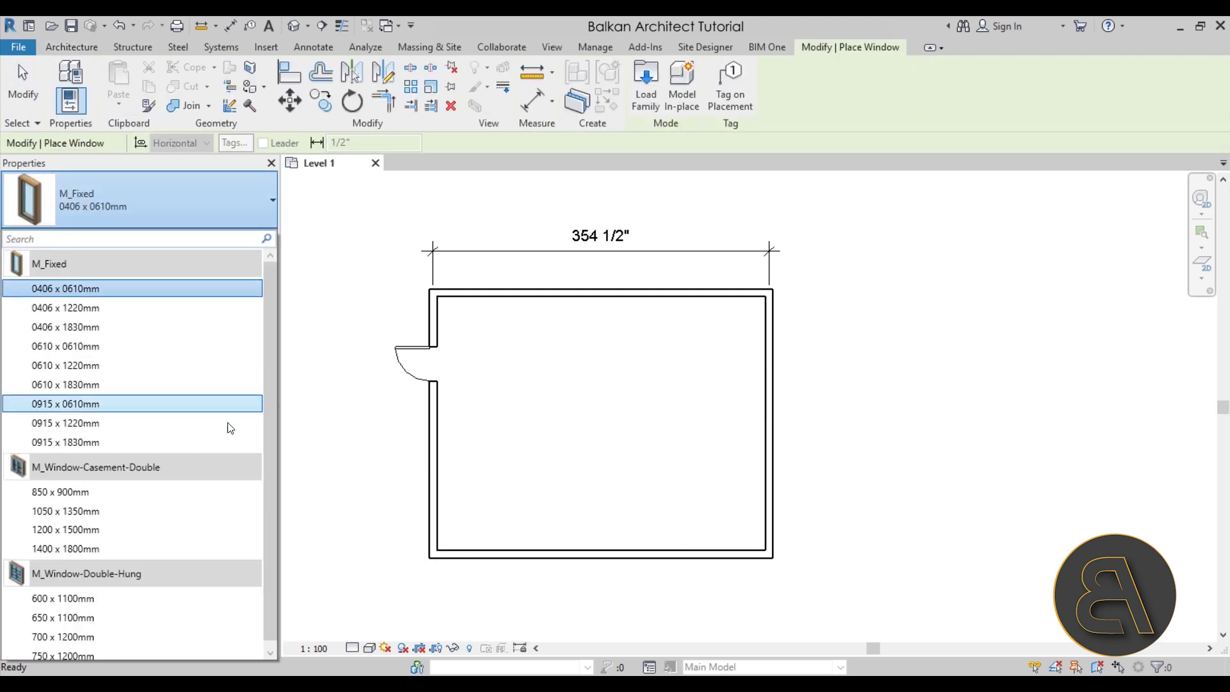
key(Escape)
key(Escape)
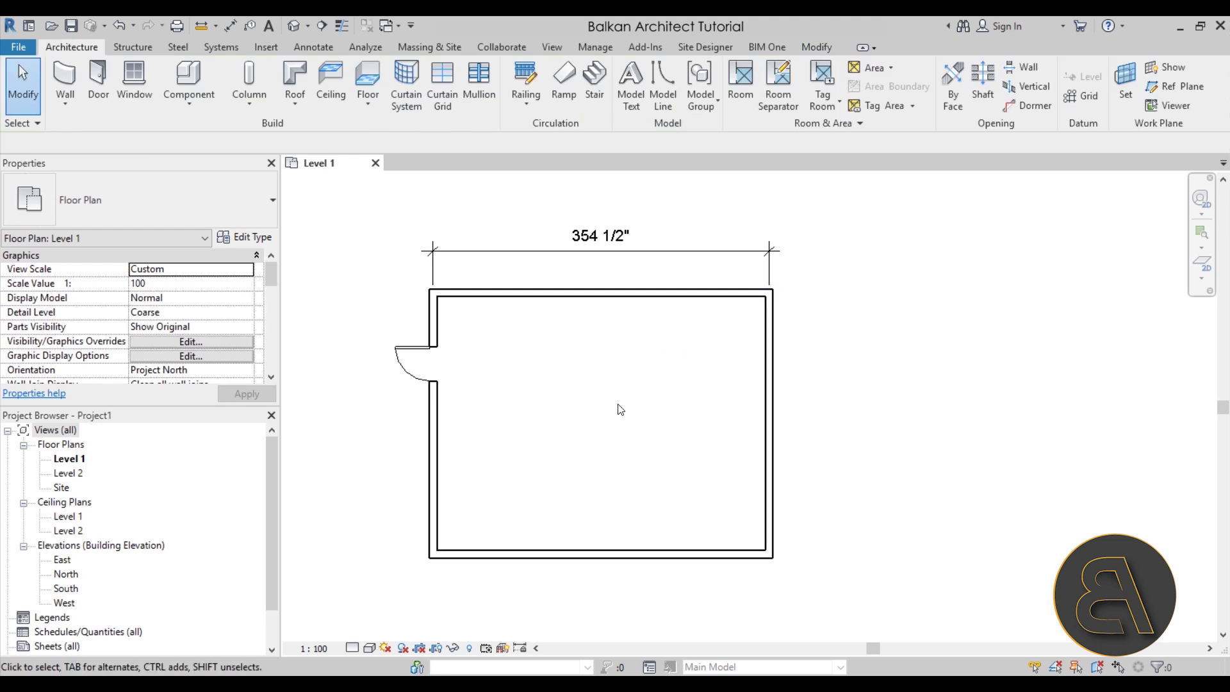
click(768, 424)
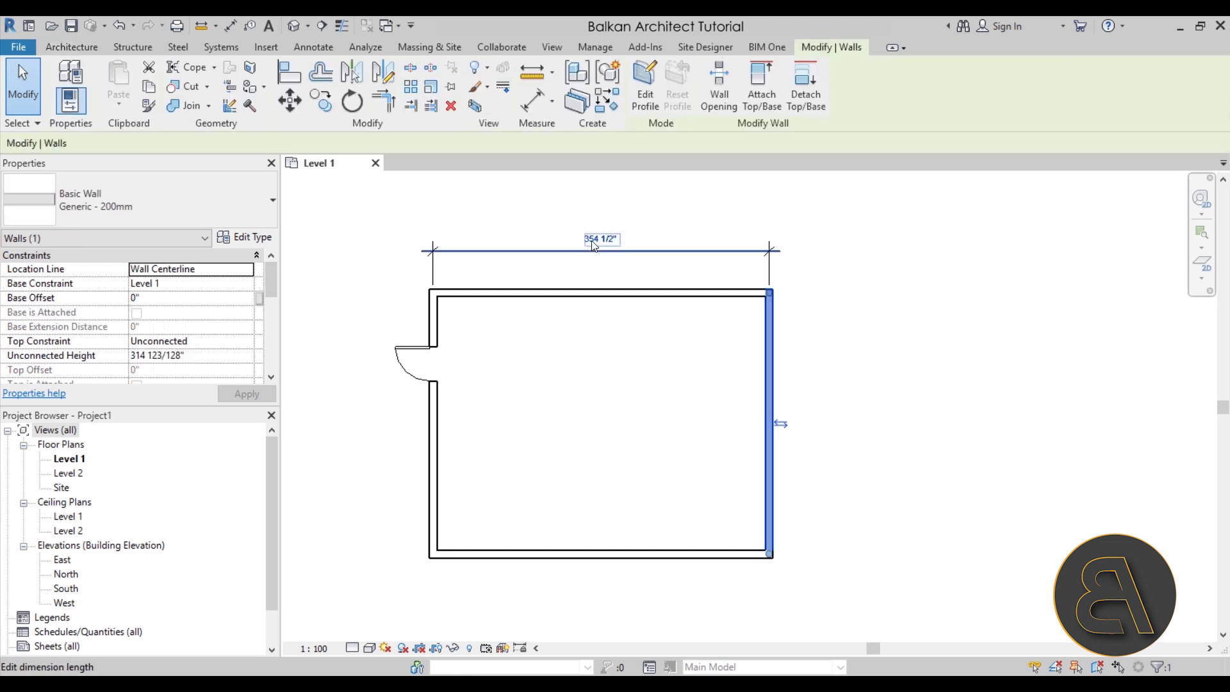
Cancel the wall tool and close Project1 without saving
key(Escape)
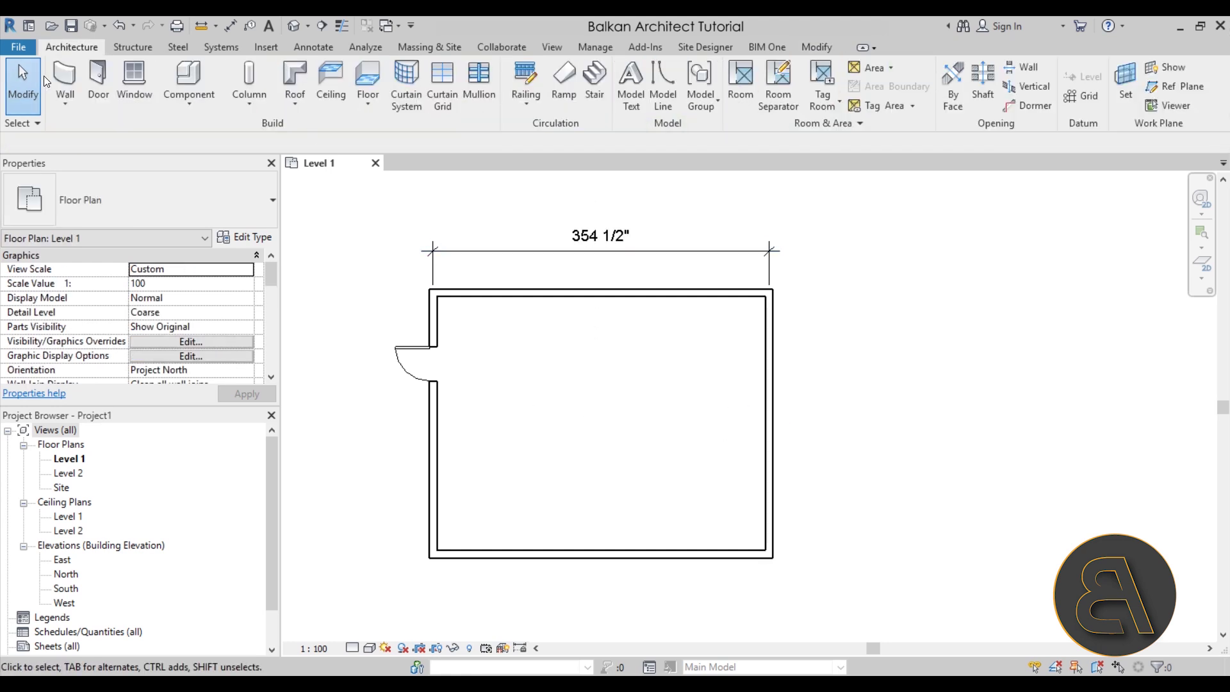
key(w)
key(a)
key(Escape)
click(375, 164)
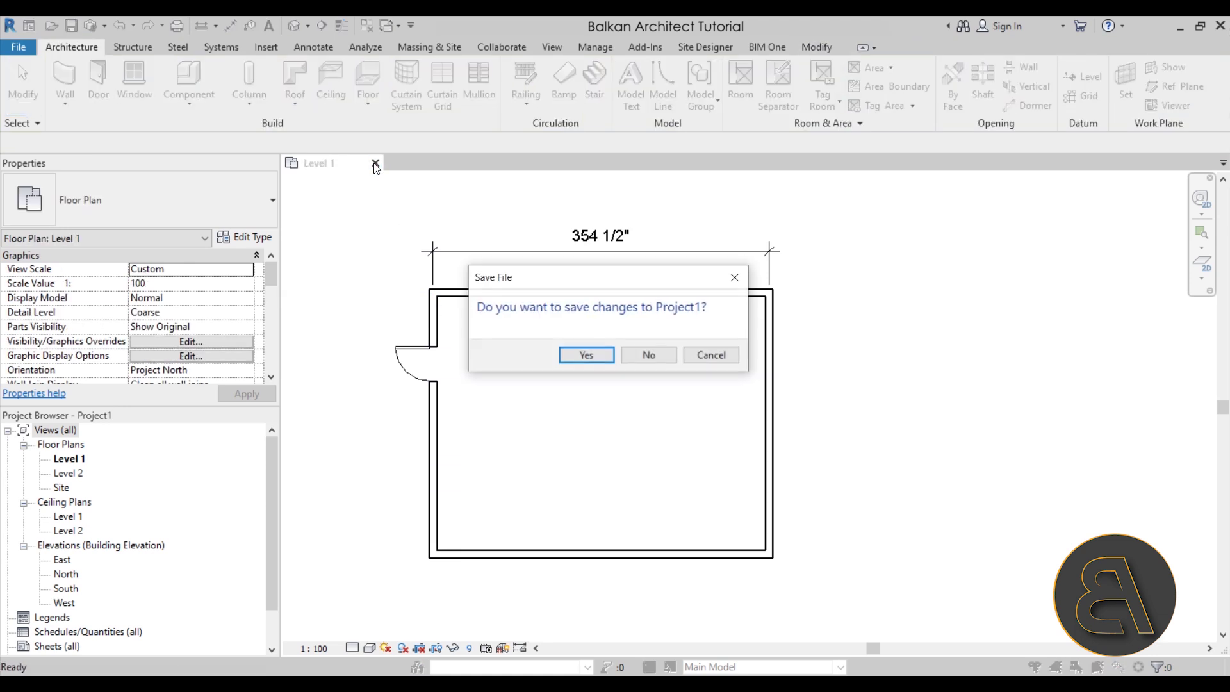
click(649, 355)
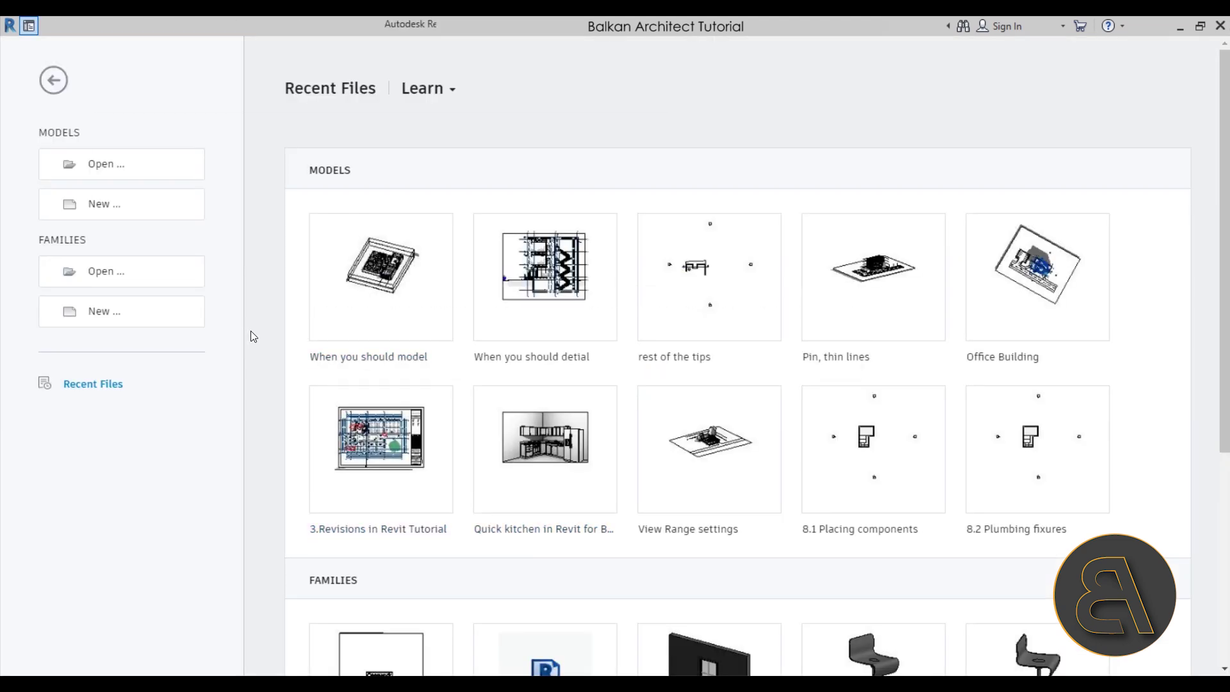
Create Project2 from the US Imperial default.rte template
click(103, 205)
click(329, 255)
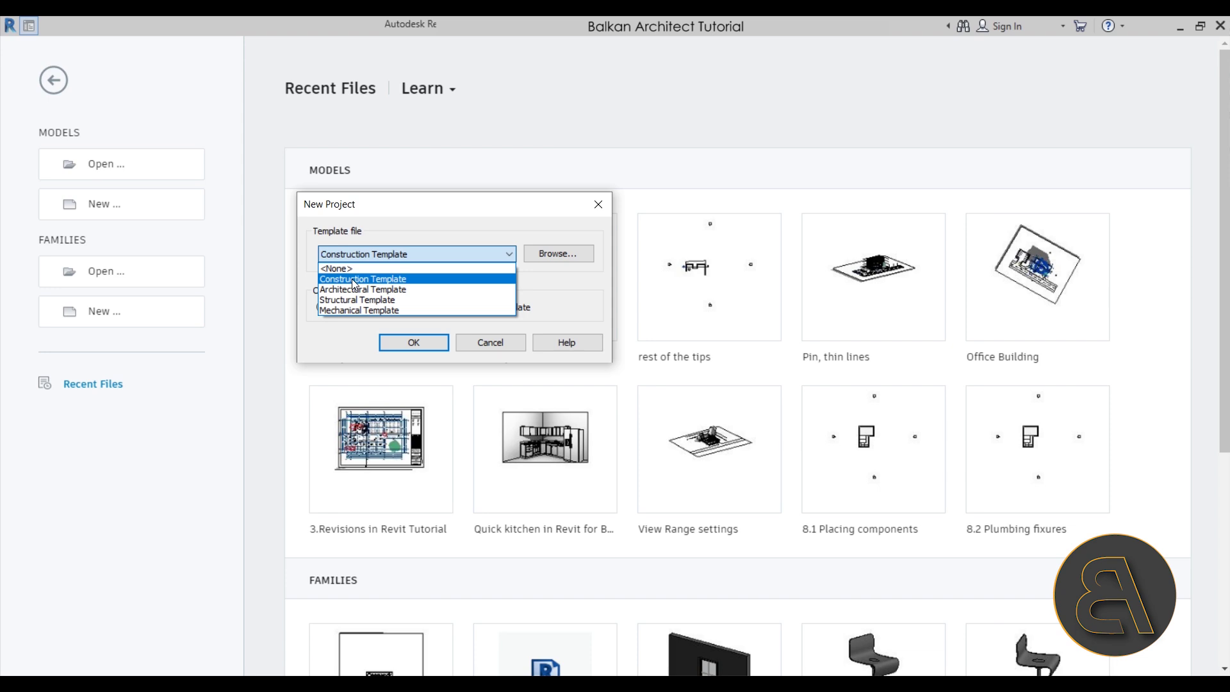
click(571, 259)
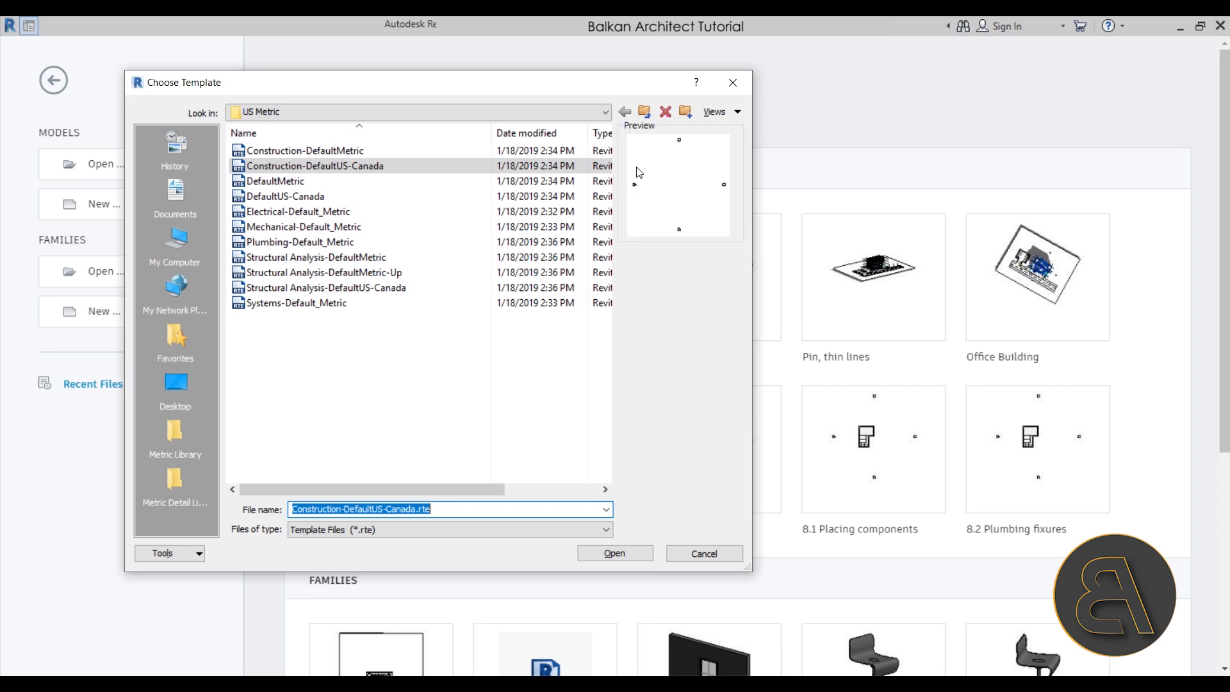
click(645, 114)
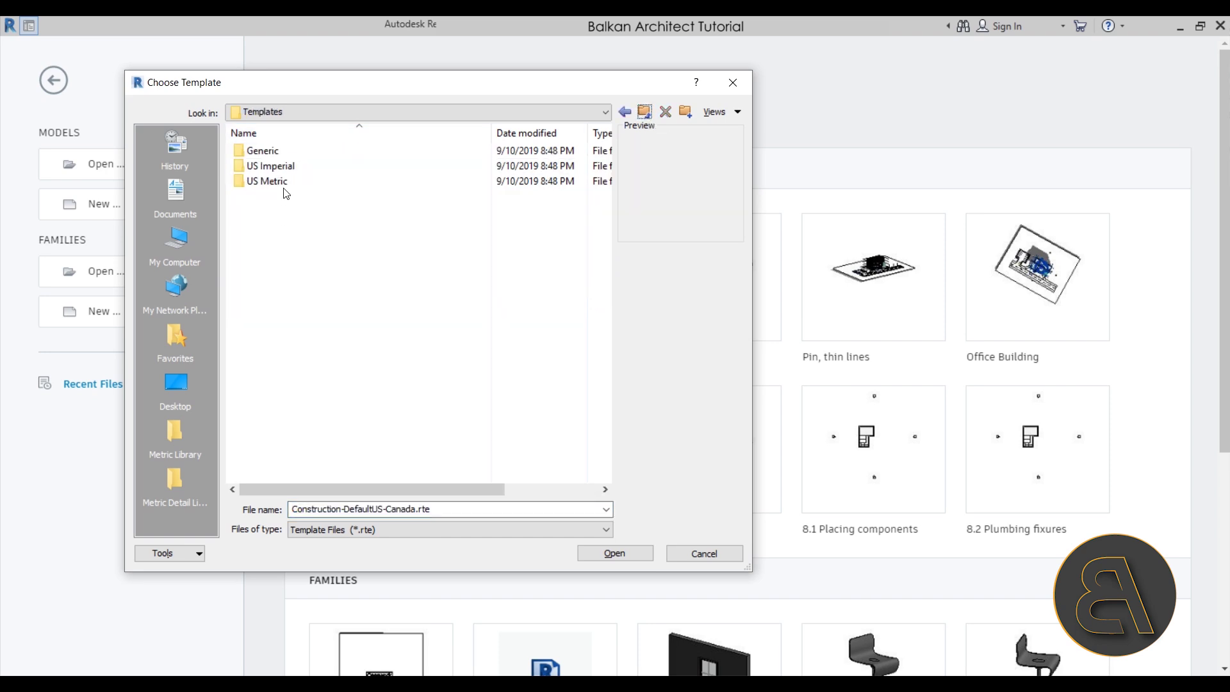
double_click(282, 166)
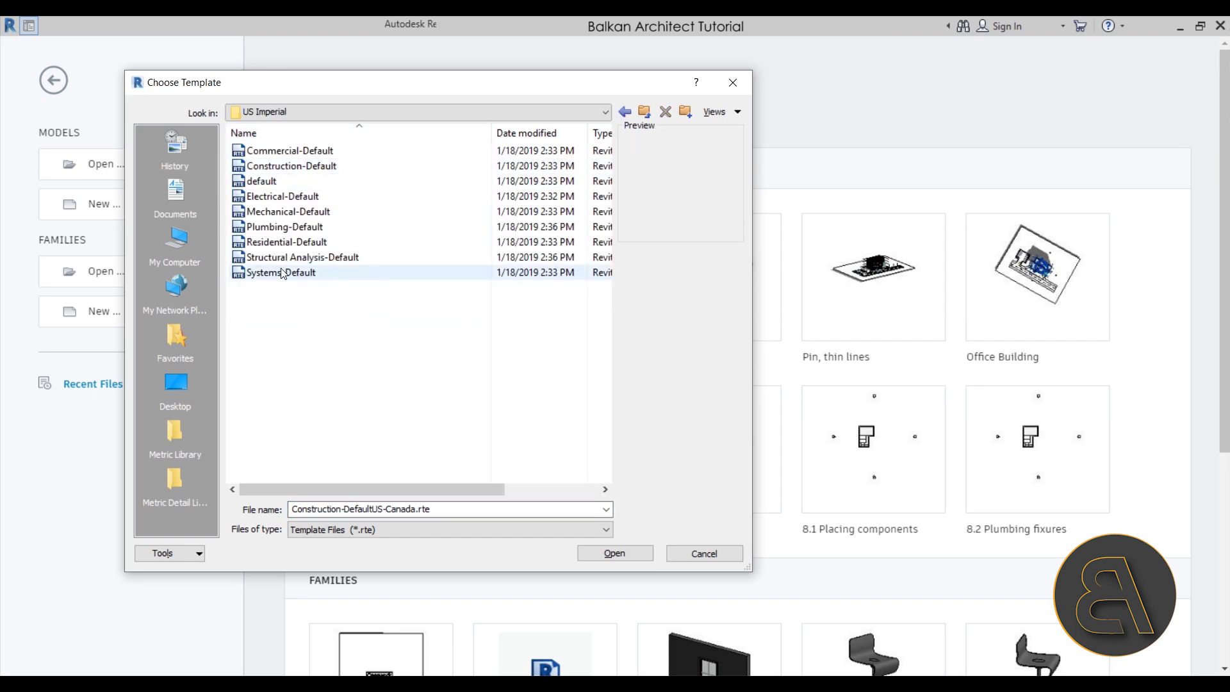
click(255, 183)
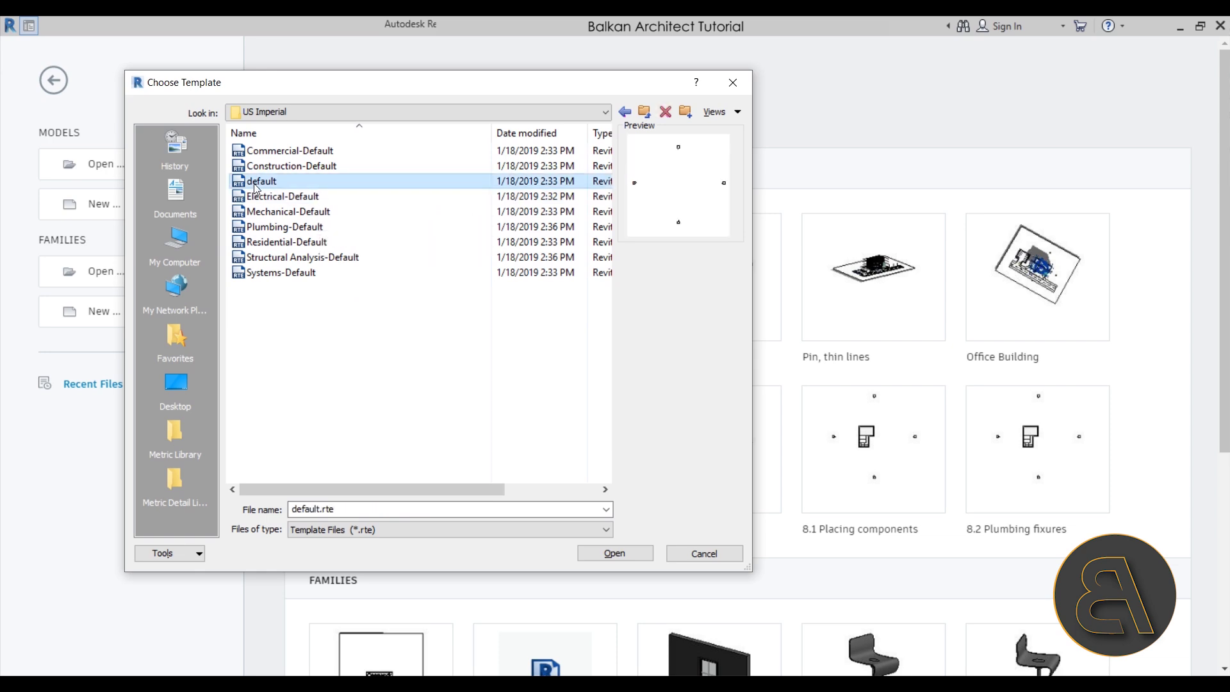
click(615, 553)
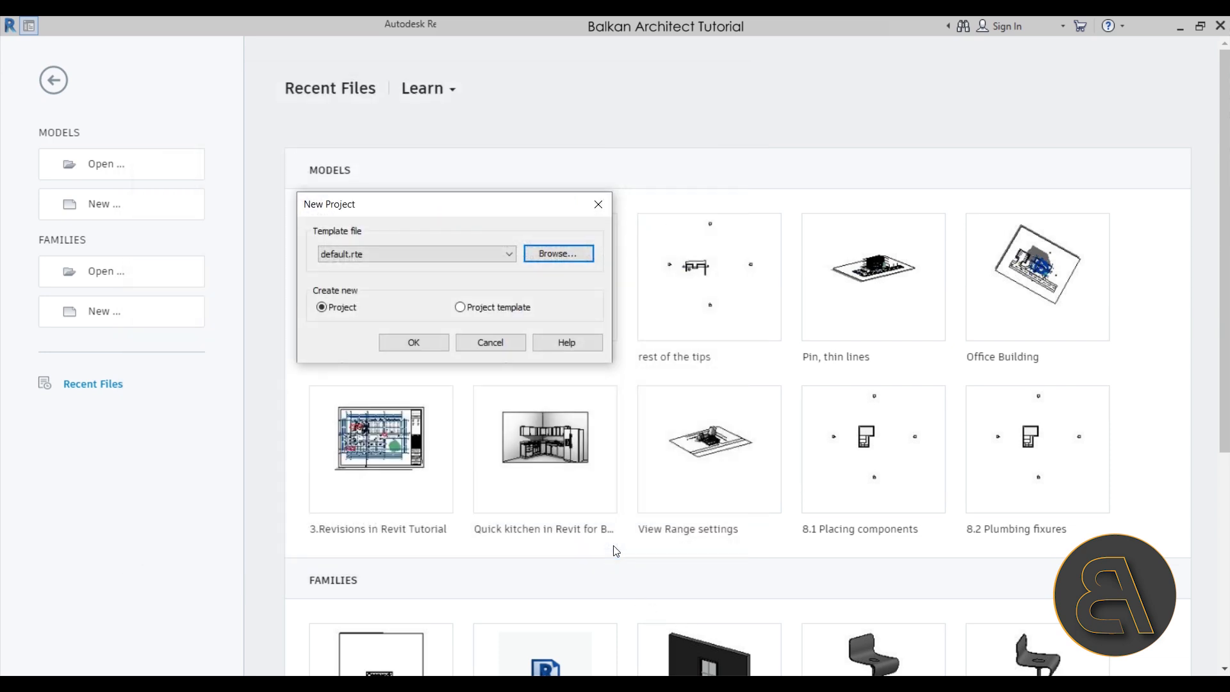
click(406, 337)
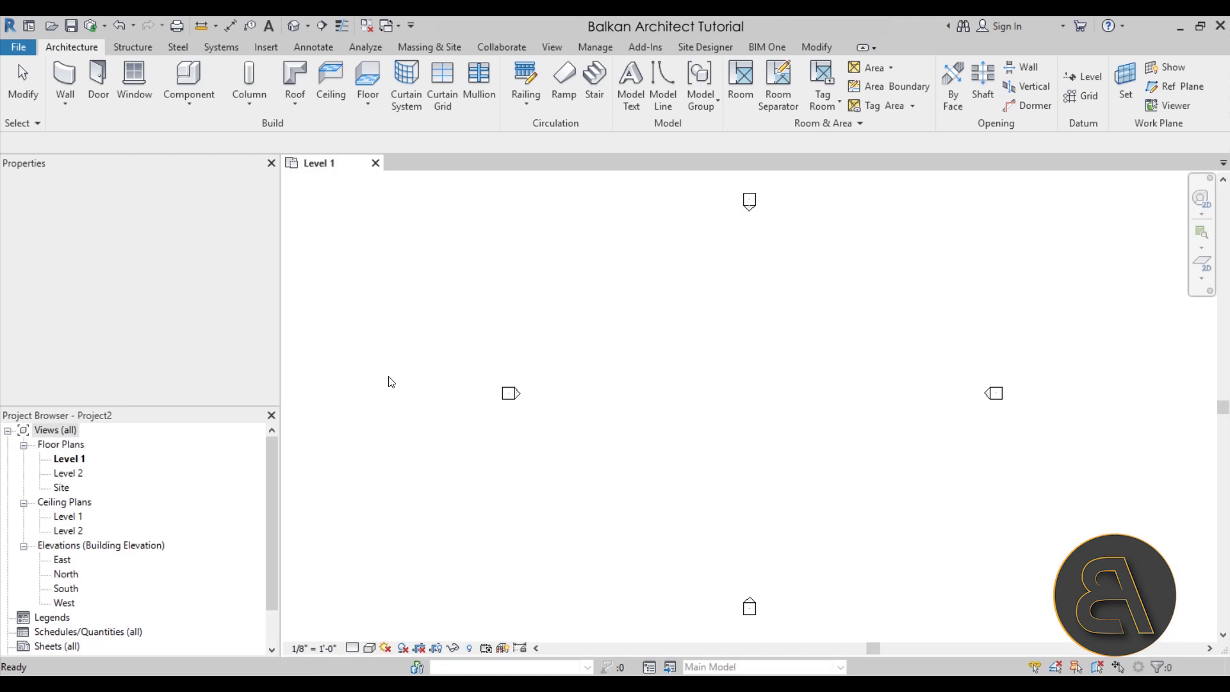
key(w)
key(a)
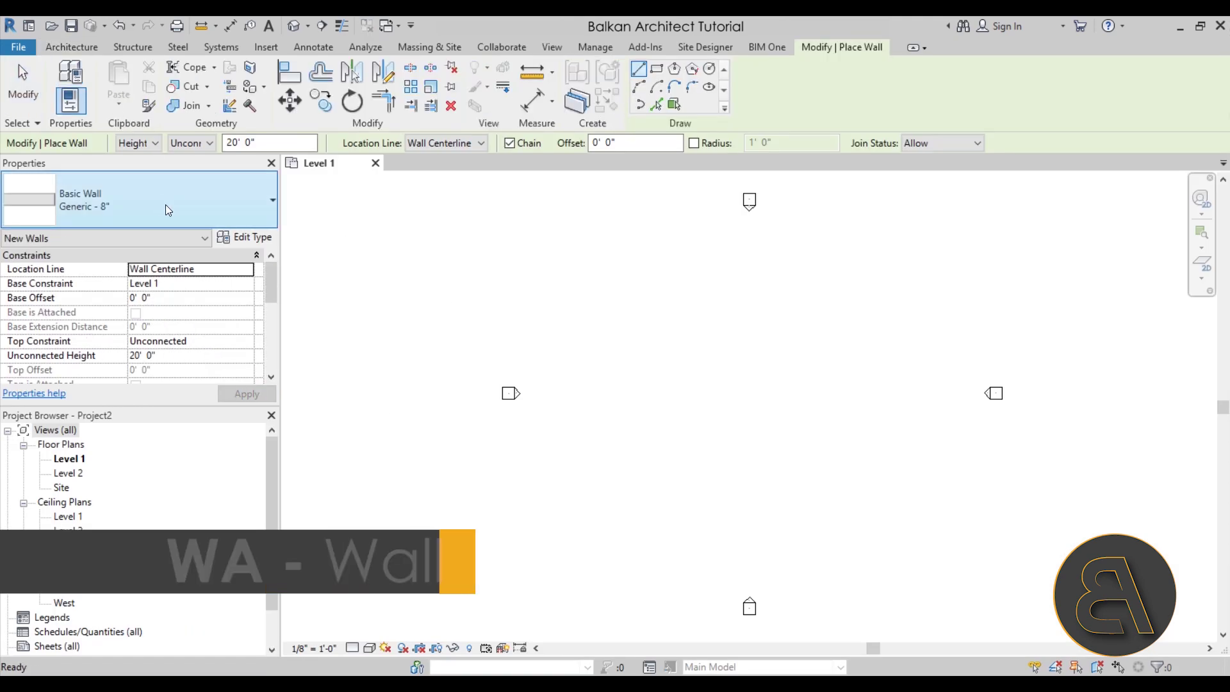
click(165, 205)
scroll(123, 500, down, 3)
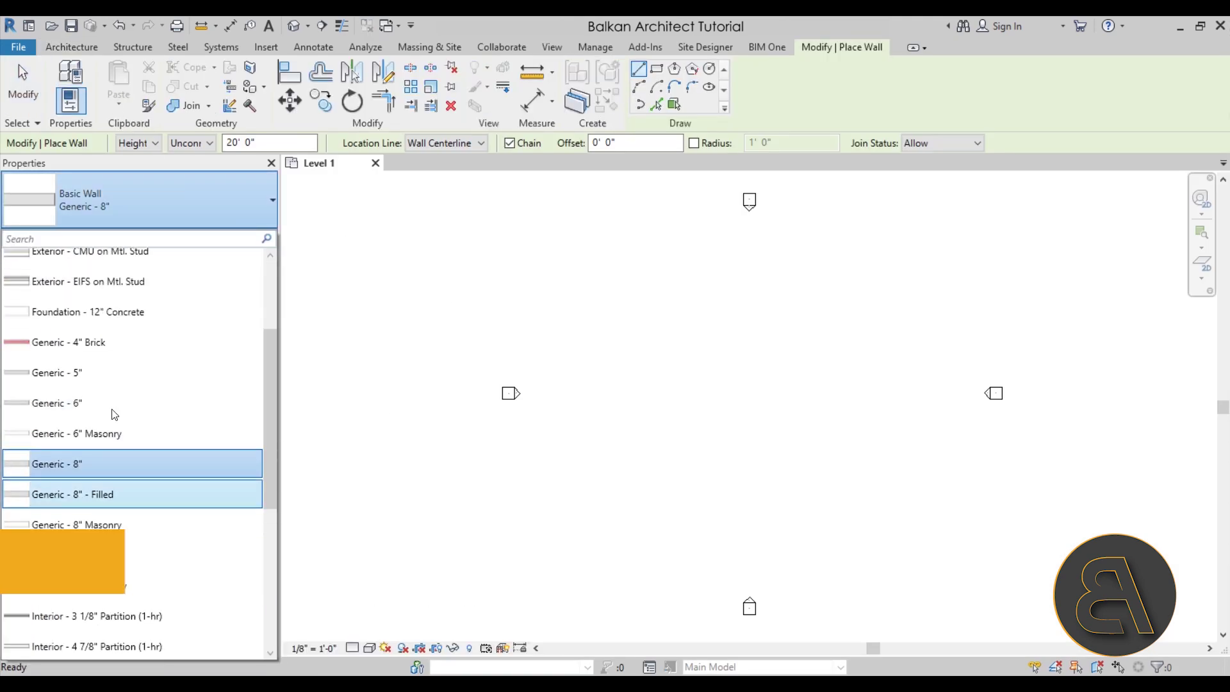
click(71, 47)
key(w)
key(n)
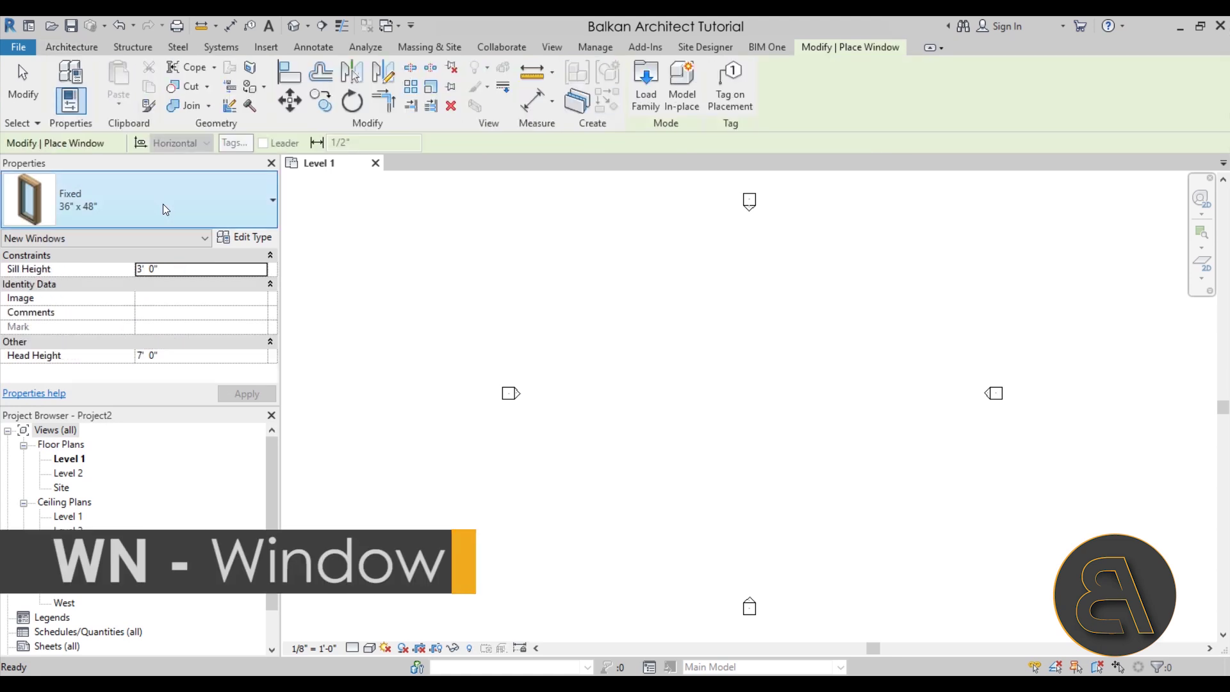
click(162, 206)
click(71, 47)
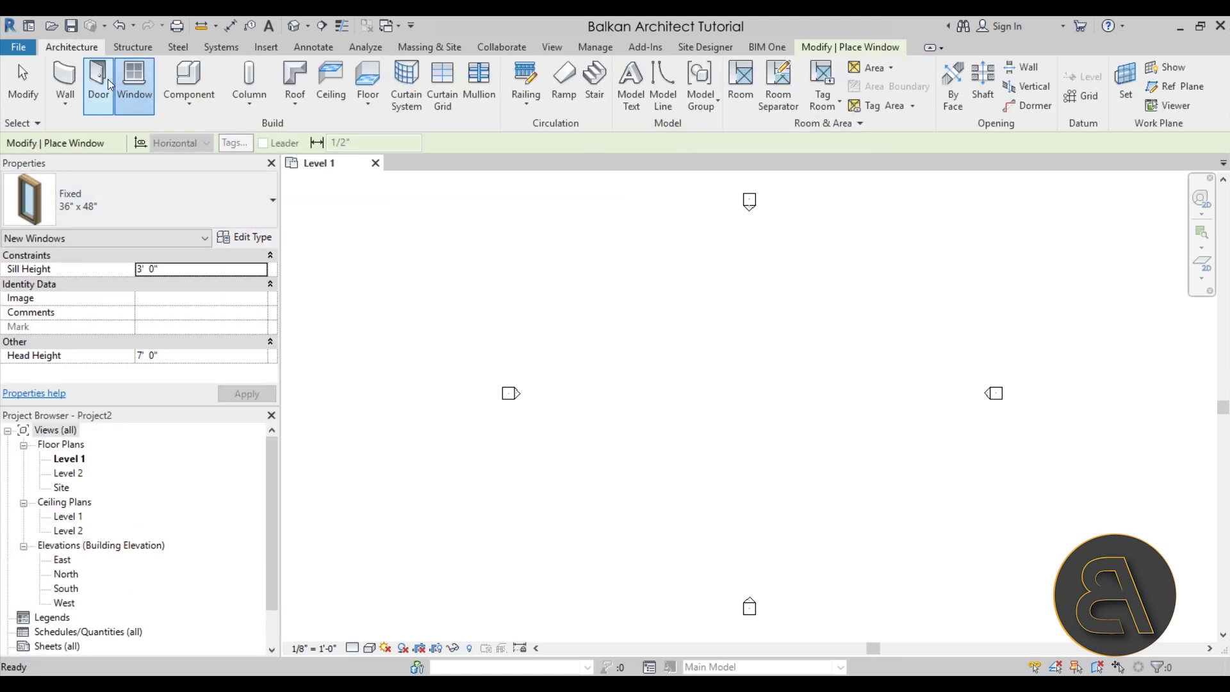
key(d)
key(r)
click(160, 200)
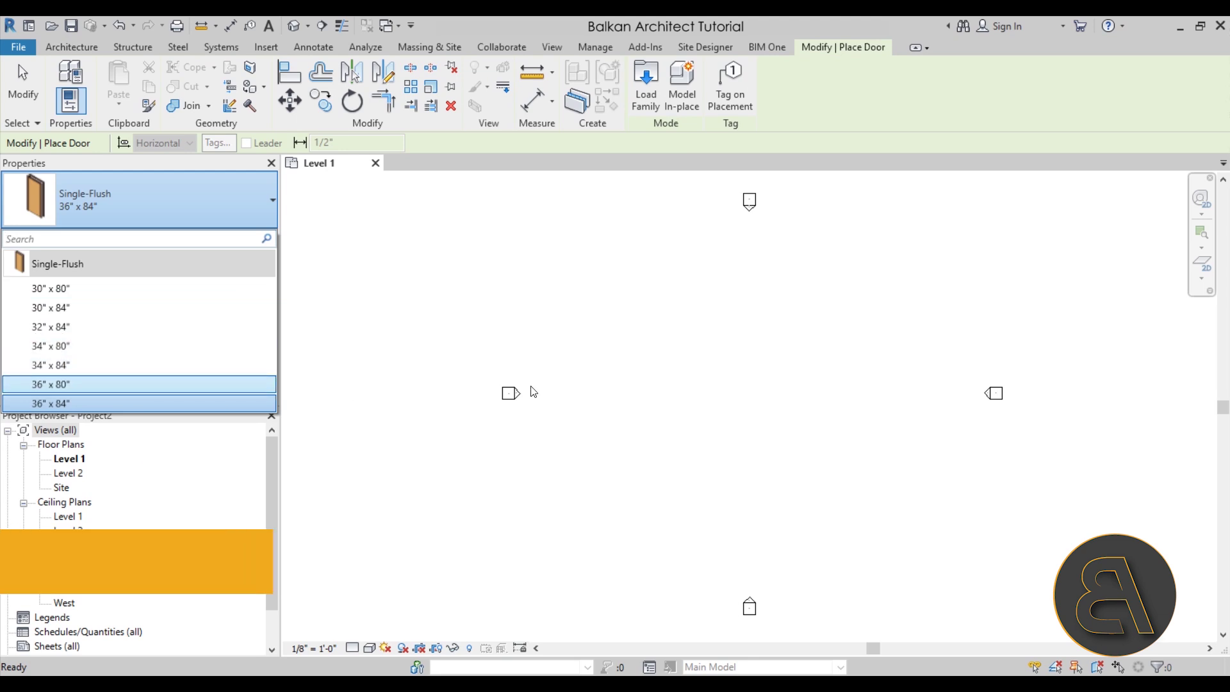
key(Escape)
key(Escape)
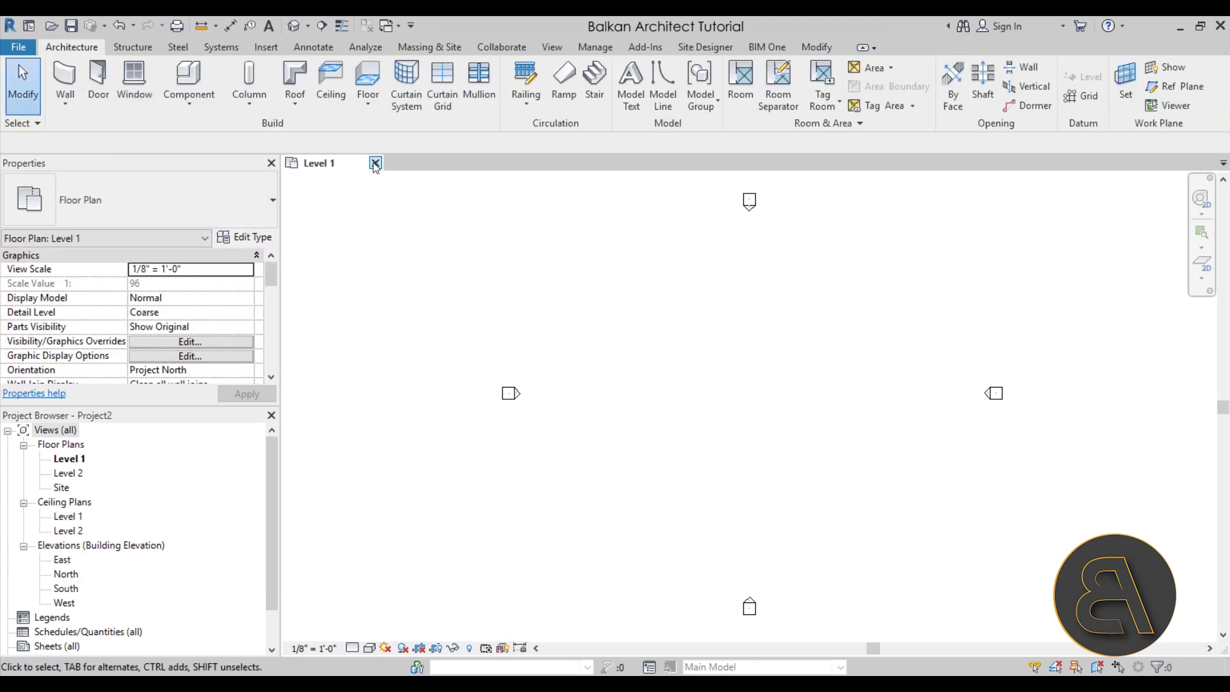
Close the Level 1 view and Project2 without saving changes
click(375, 164)
click(644, 356)
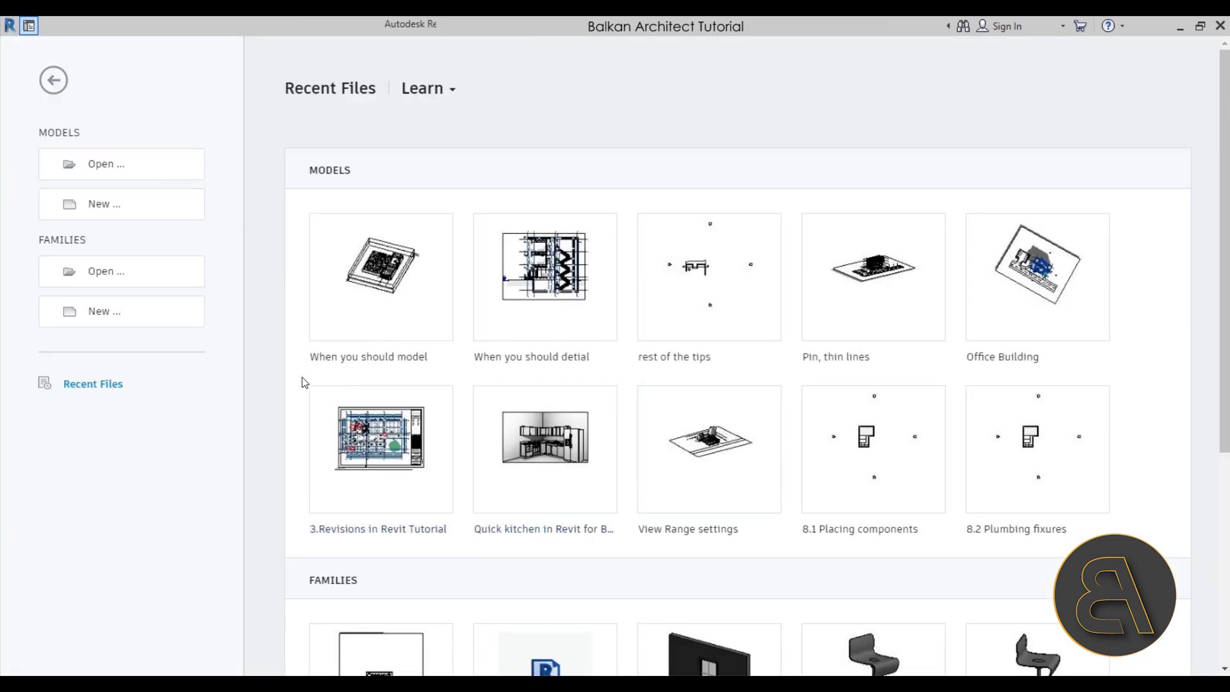
click(10, 27)
From the empty workspace, open Revit's Options dialog via the File menu
click(28, 29)
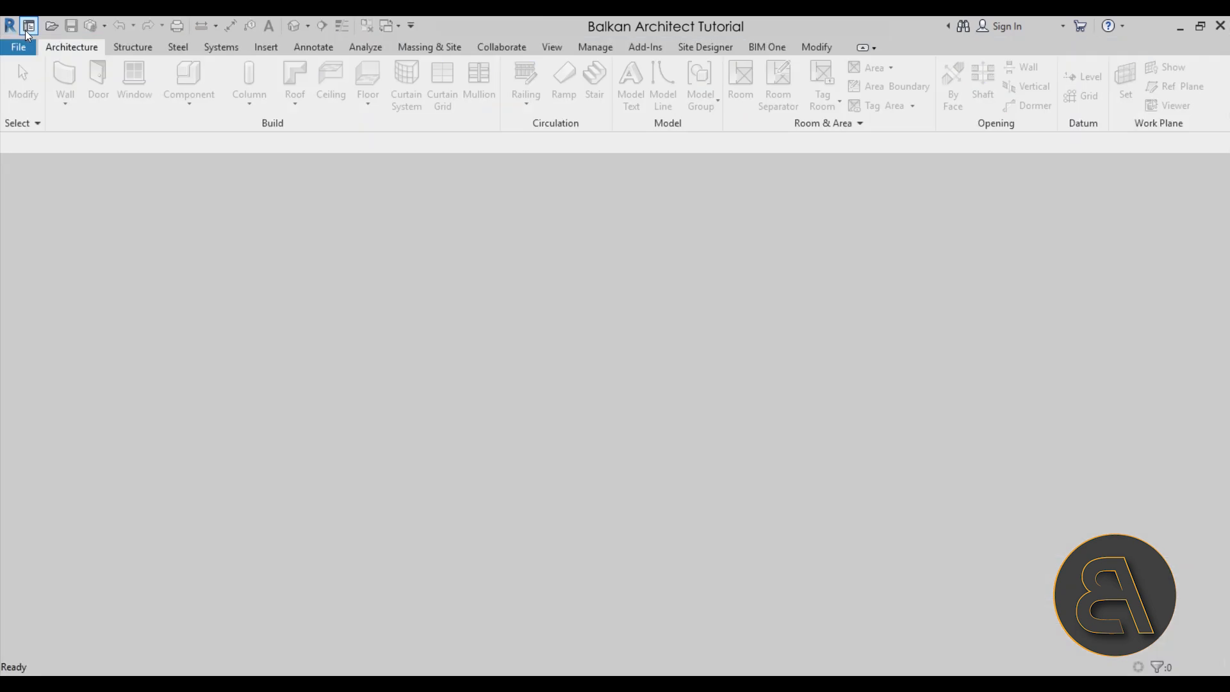
click(19, 47)
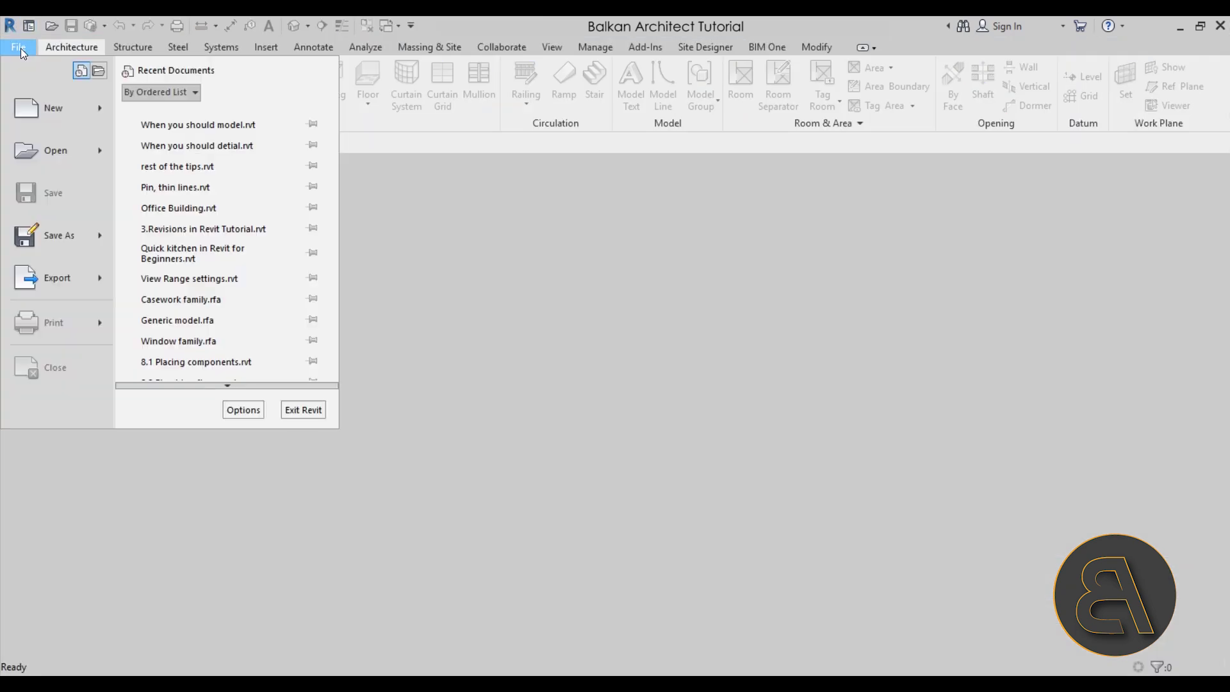
click(244, 409)
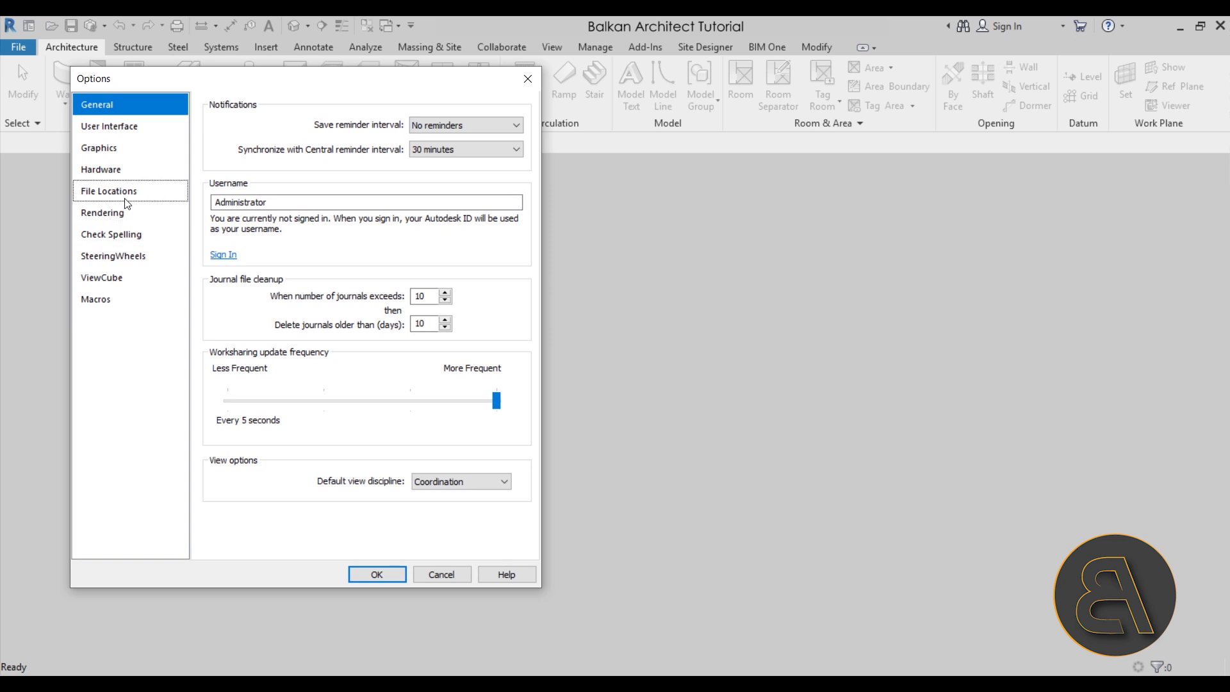
In File Locations, widen the template list columns and select the Architectural Template entry
click(96, 198)
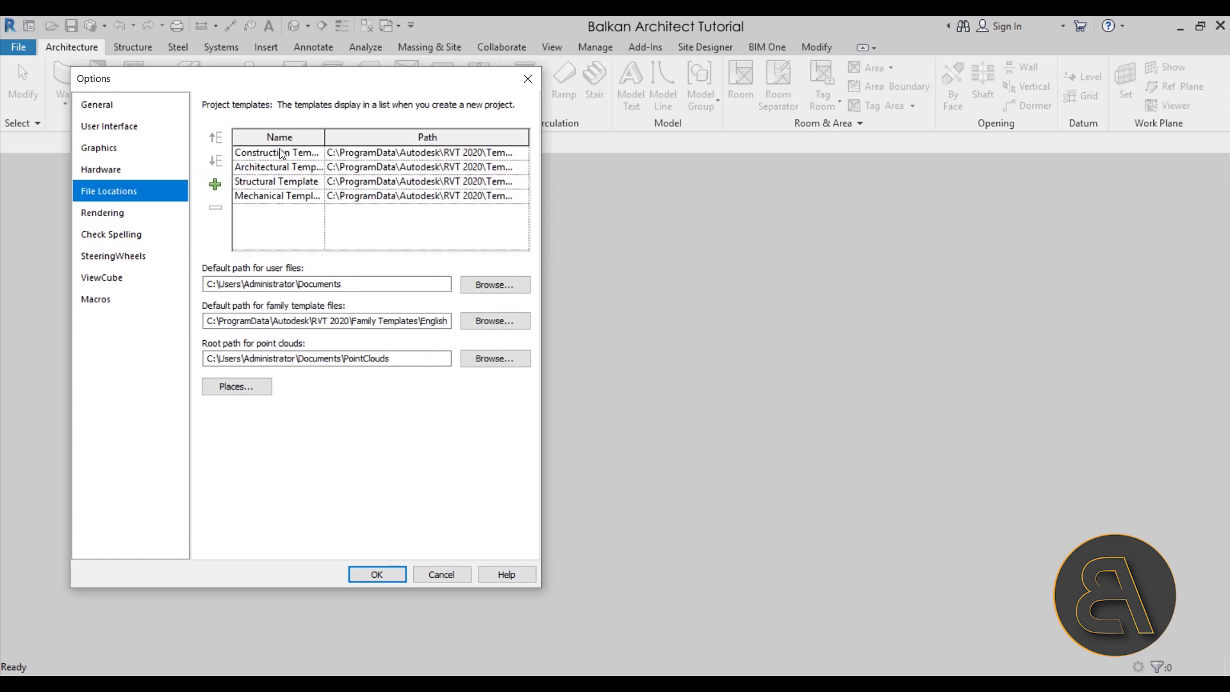
drag(325, 137, 356, 136)
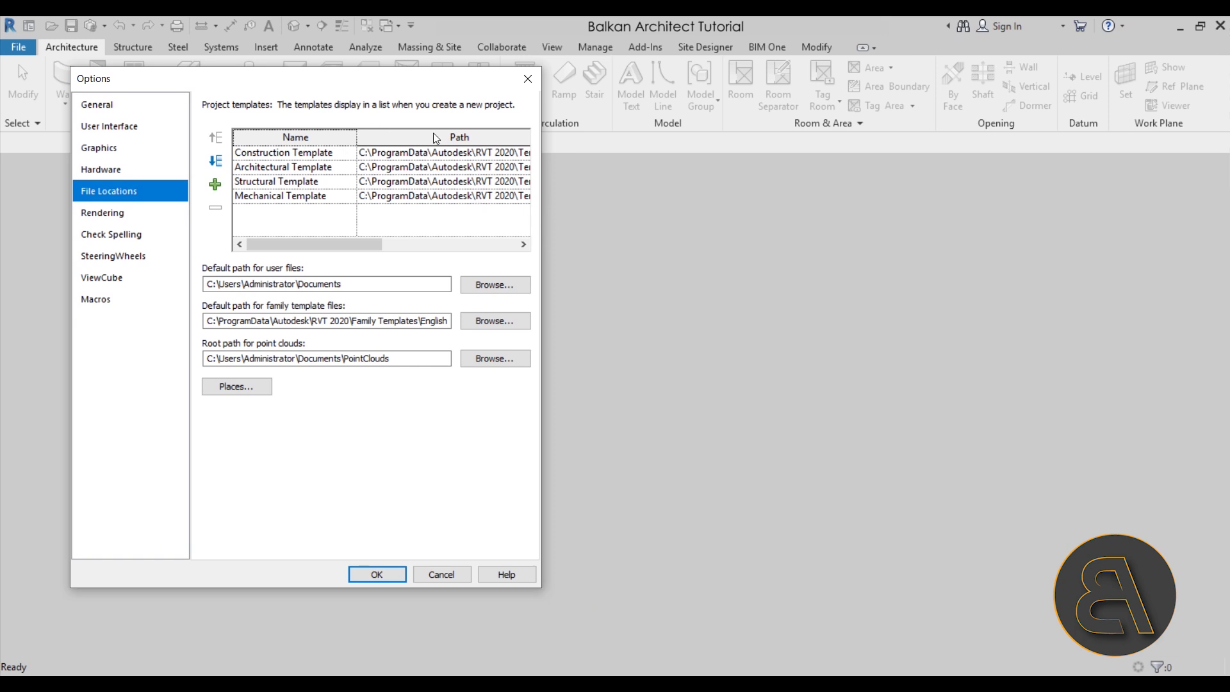
scroll(441, 151, right, 3)
drag(434, 250, 538, 253)
click(466, 154)
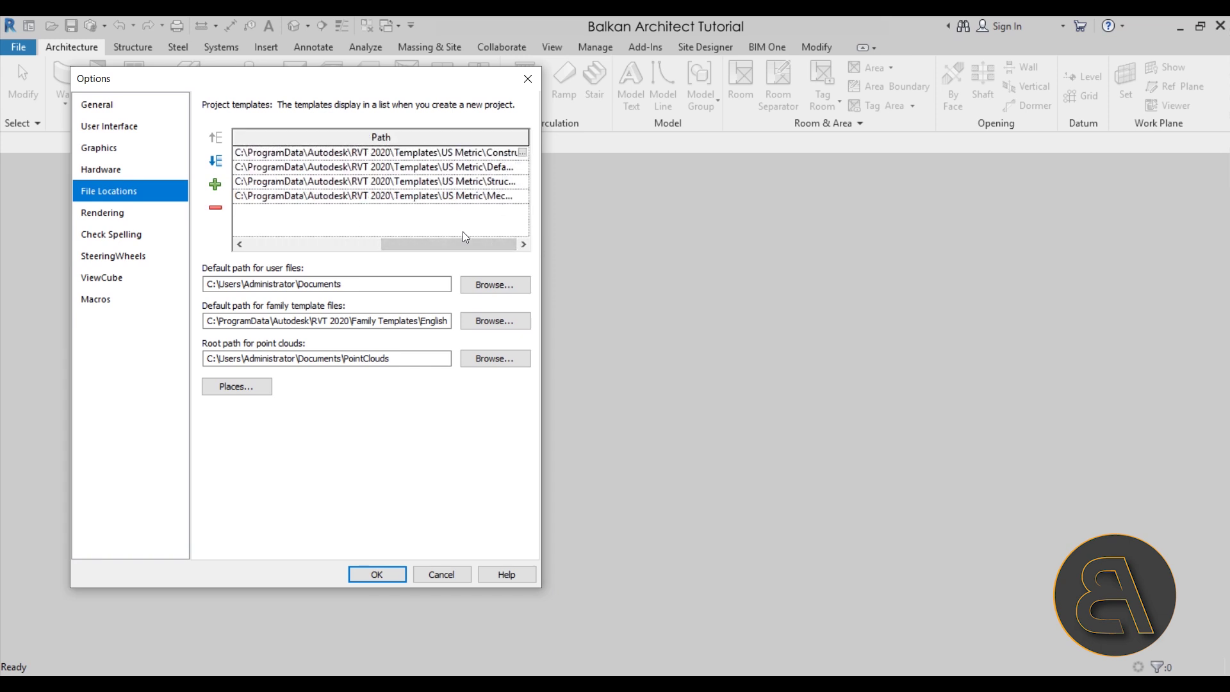
drag(449, 244, 344, 244)
click(299, 167)
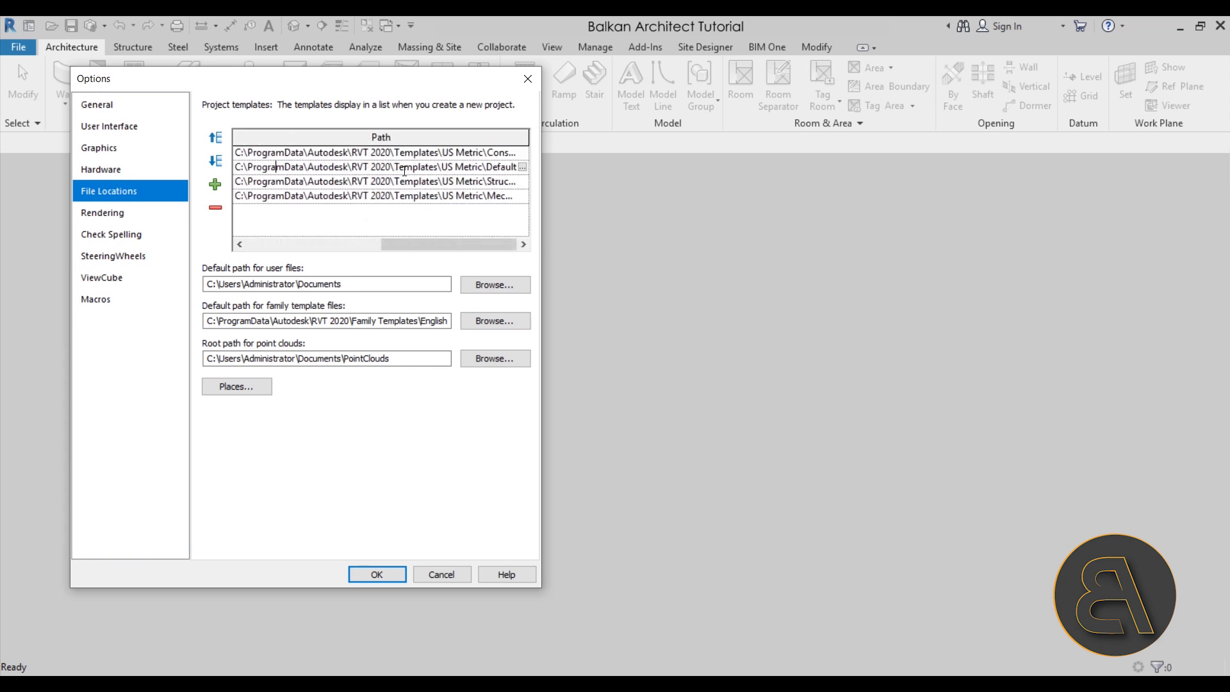
Repoint the Architectural Template path to the US Imperial Commercial-Default template
click(401, 167)
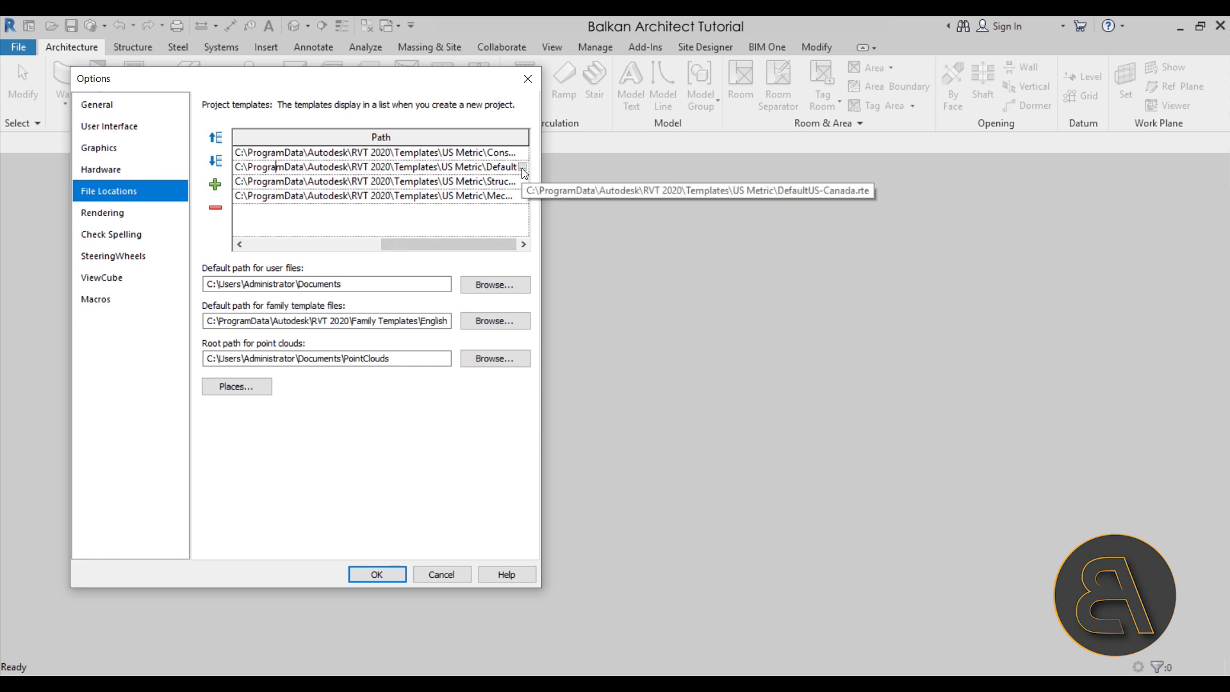
click(523, 168)
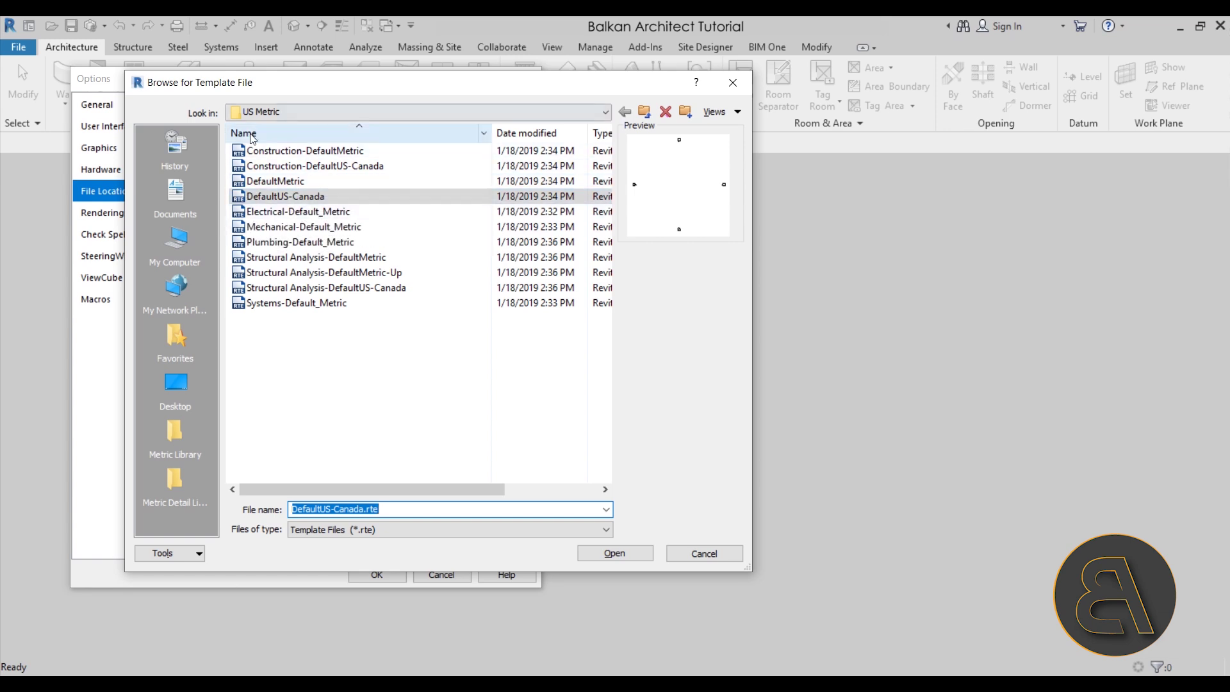
click(645, 114)
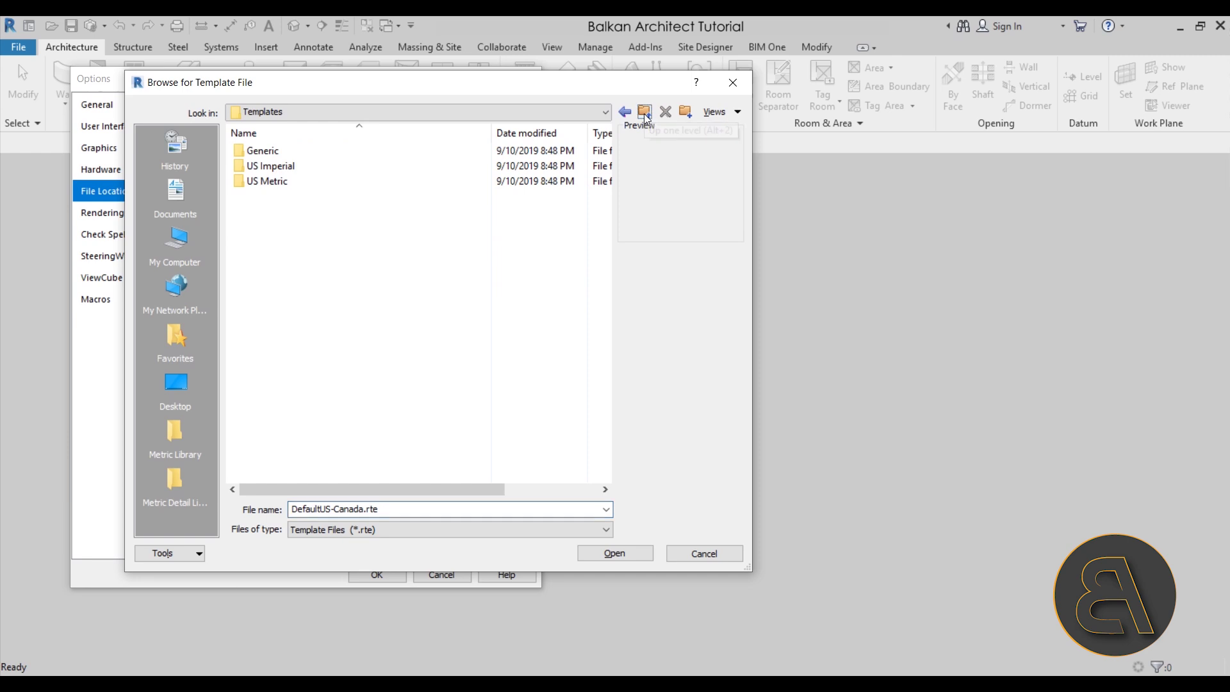
double_click(281, 168)
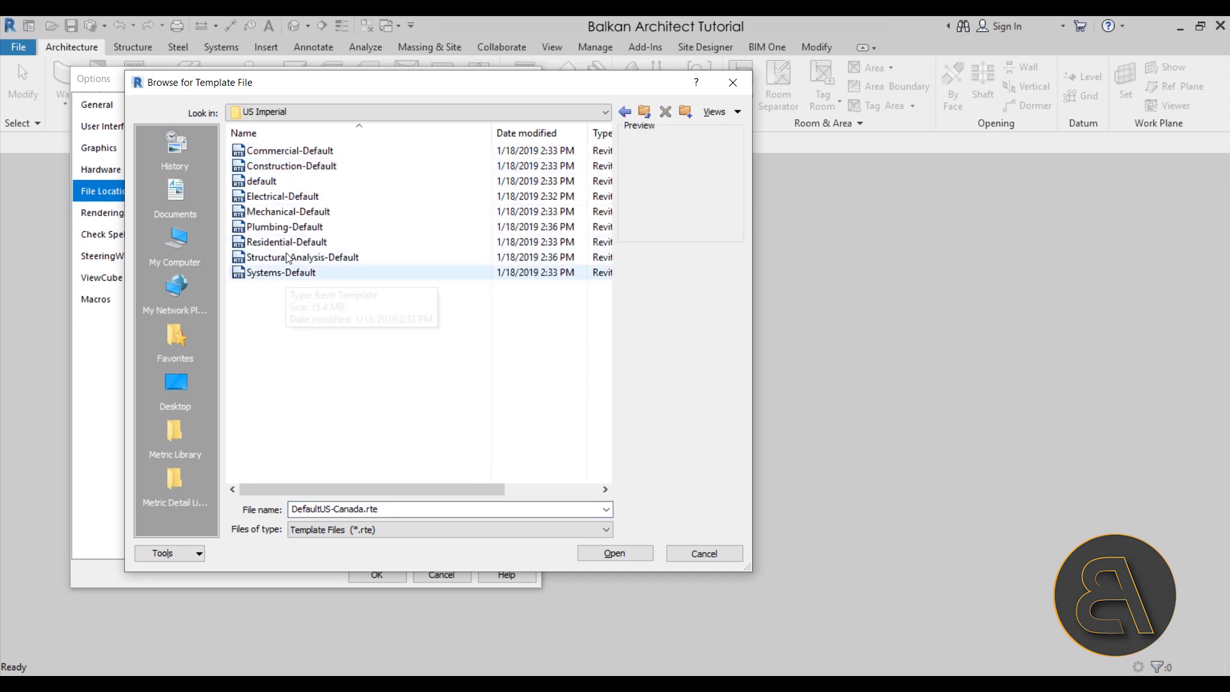
click(268, 154)
click(608, 551)
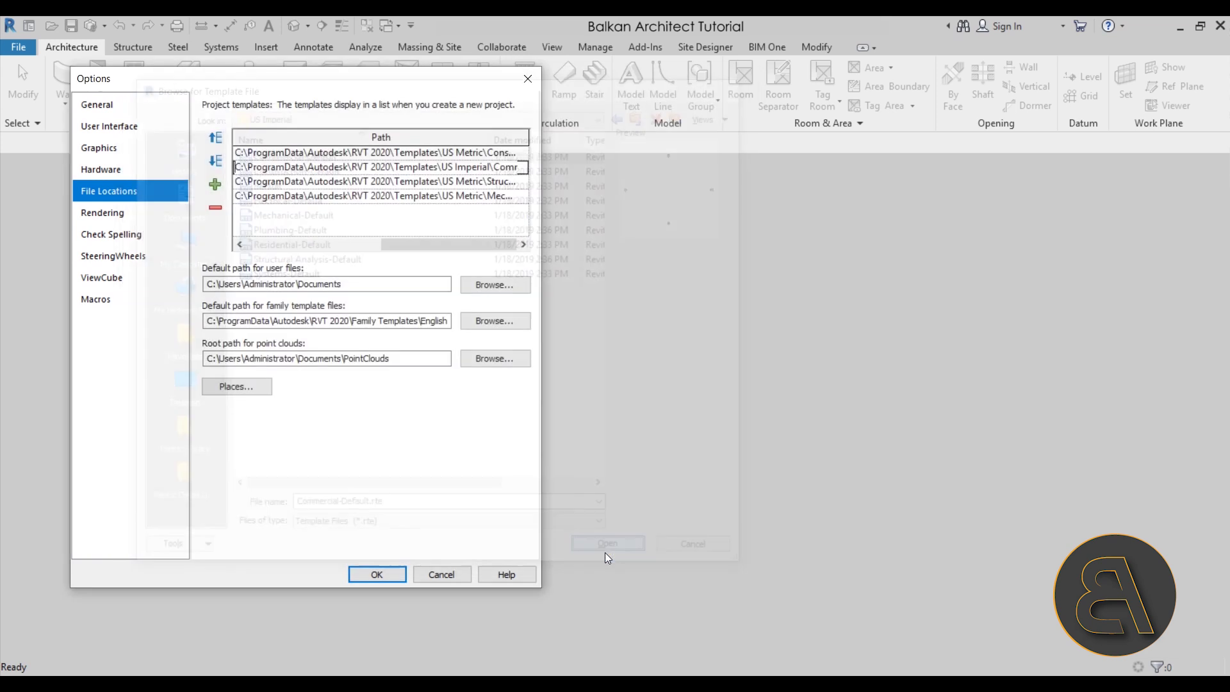
Save the options, then create a new project from the Architectural Template
click(375, 575)
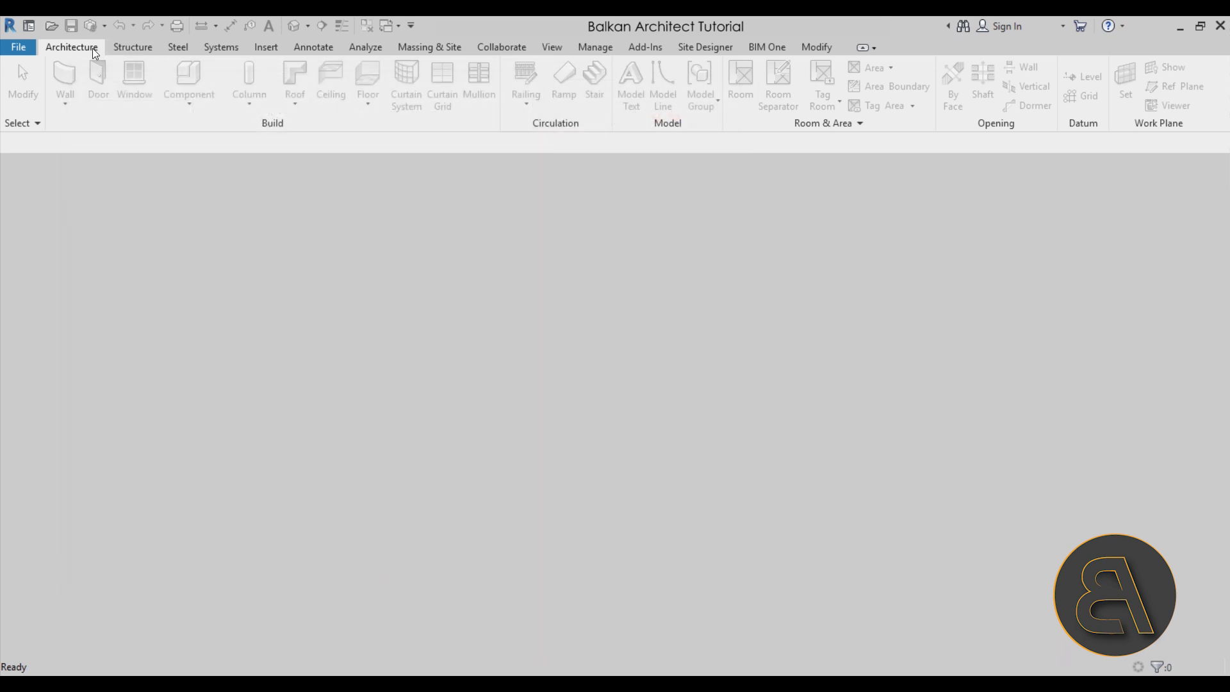
click(22, 50)
click(257, 387)
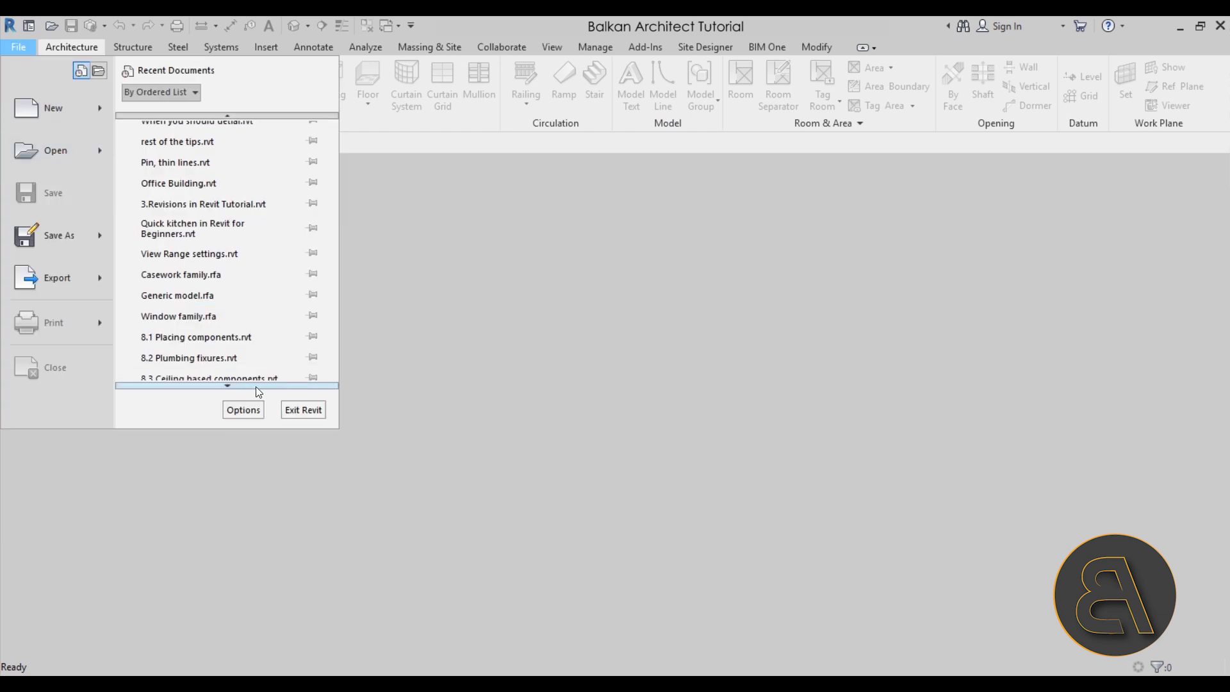
click(29, 25)
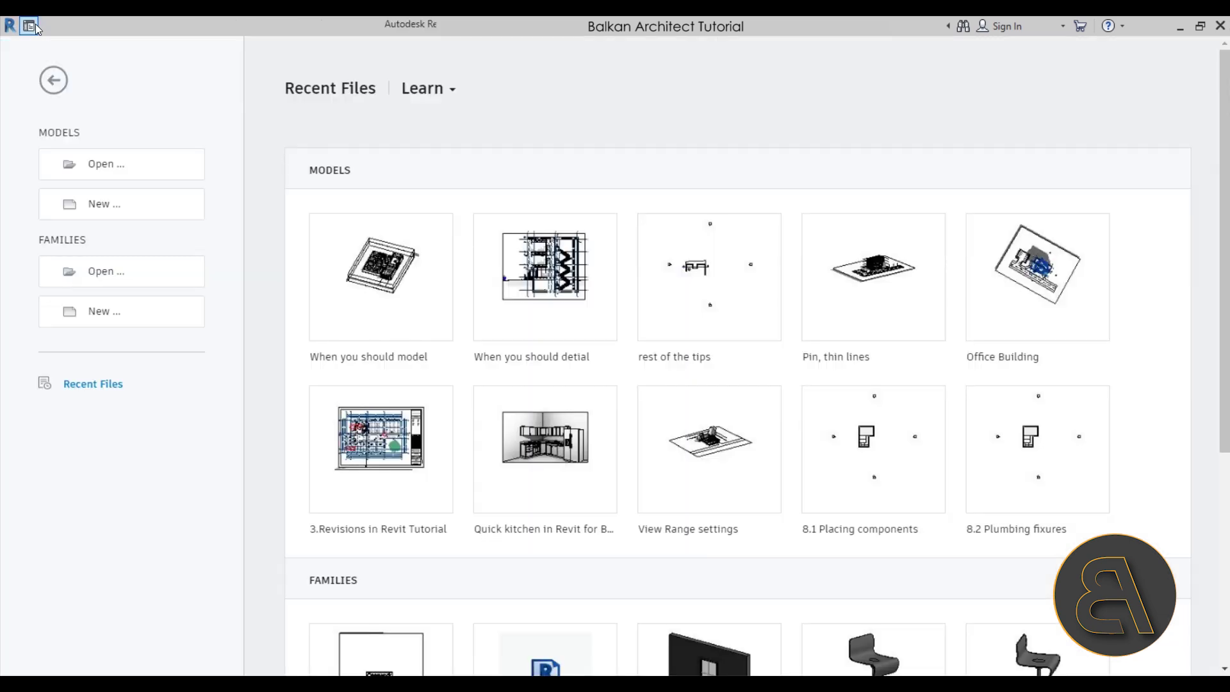
click(106, 205)
click(384, 255)
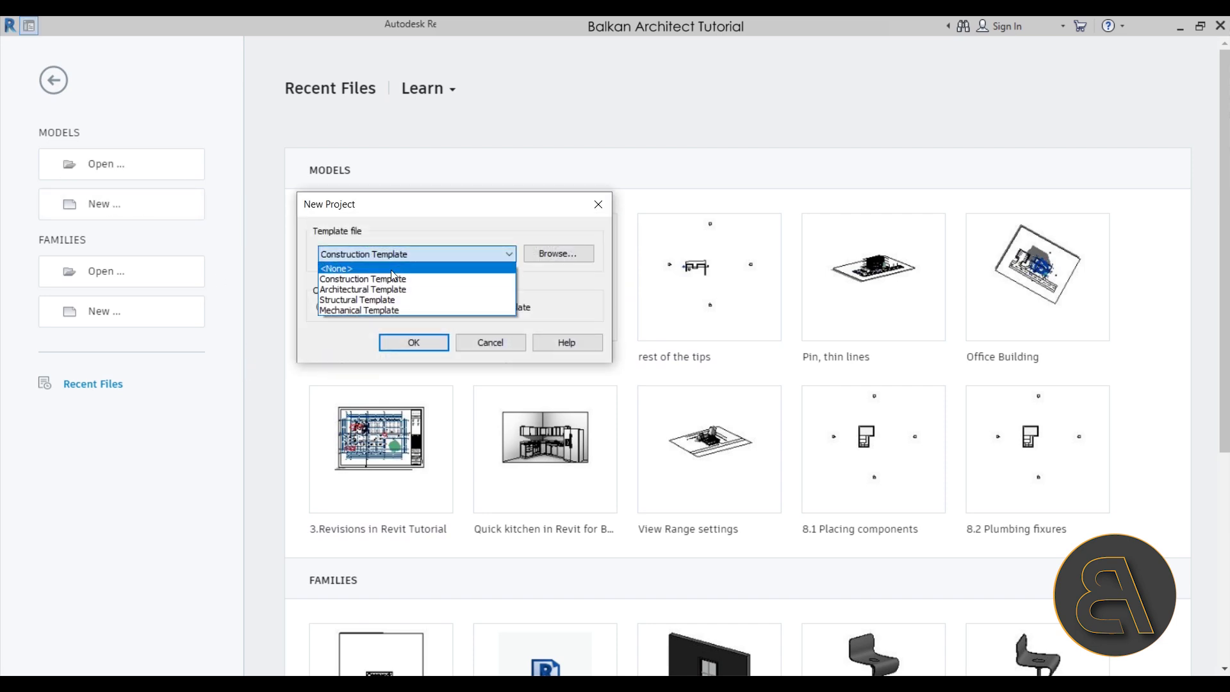
click(363, 290)
click(414, 343)
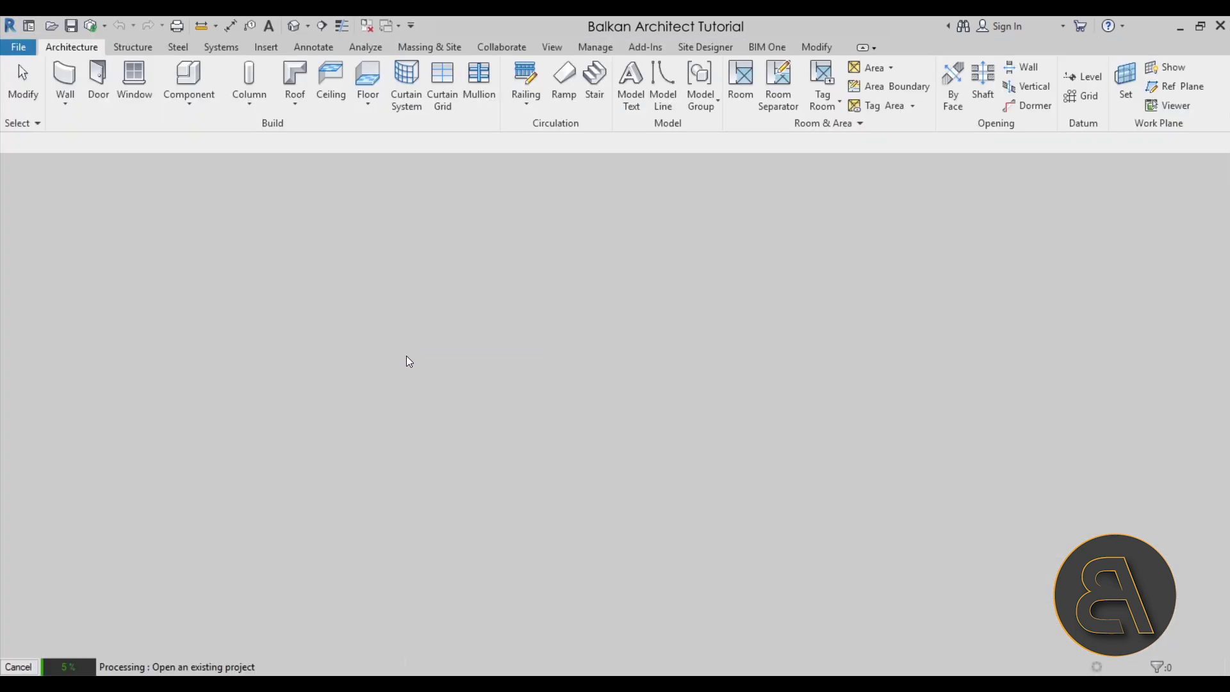
Draw a 41'-6" by 37'-0" rectangle of Generic - 8" walls with the WA command
key(w)
key(a)
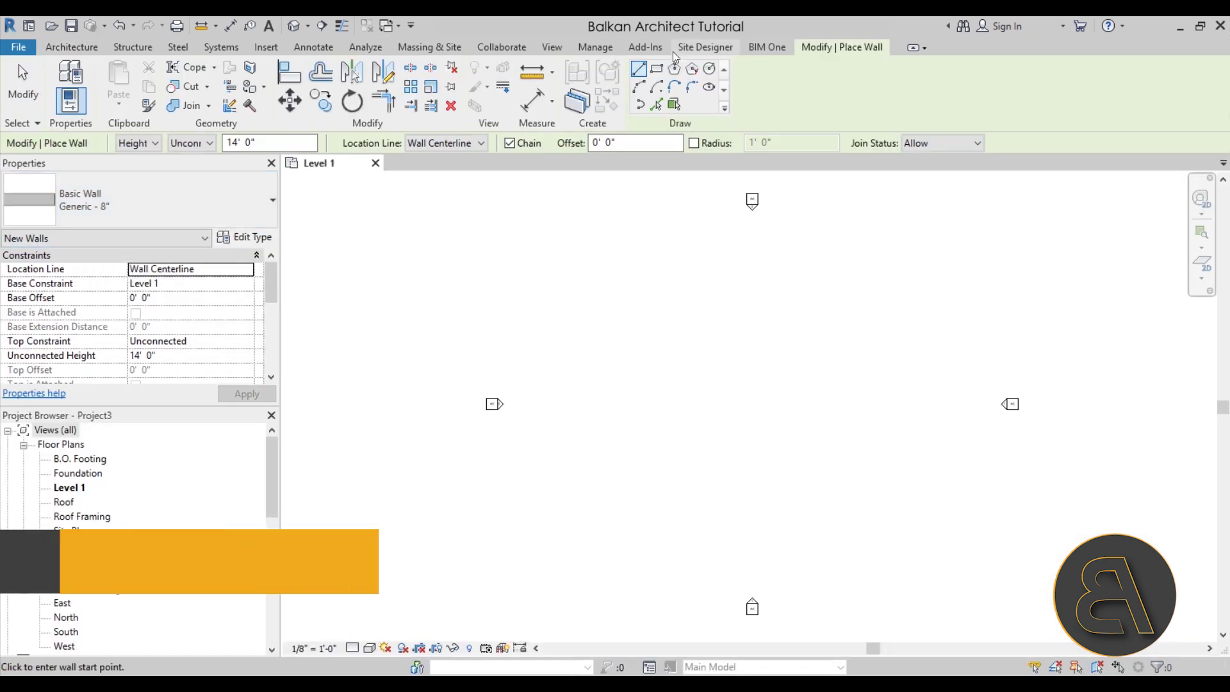
click(789, 424)
scroll(752, 352, up, 3)
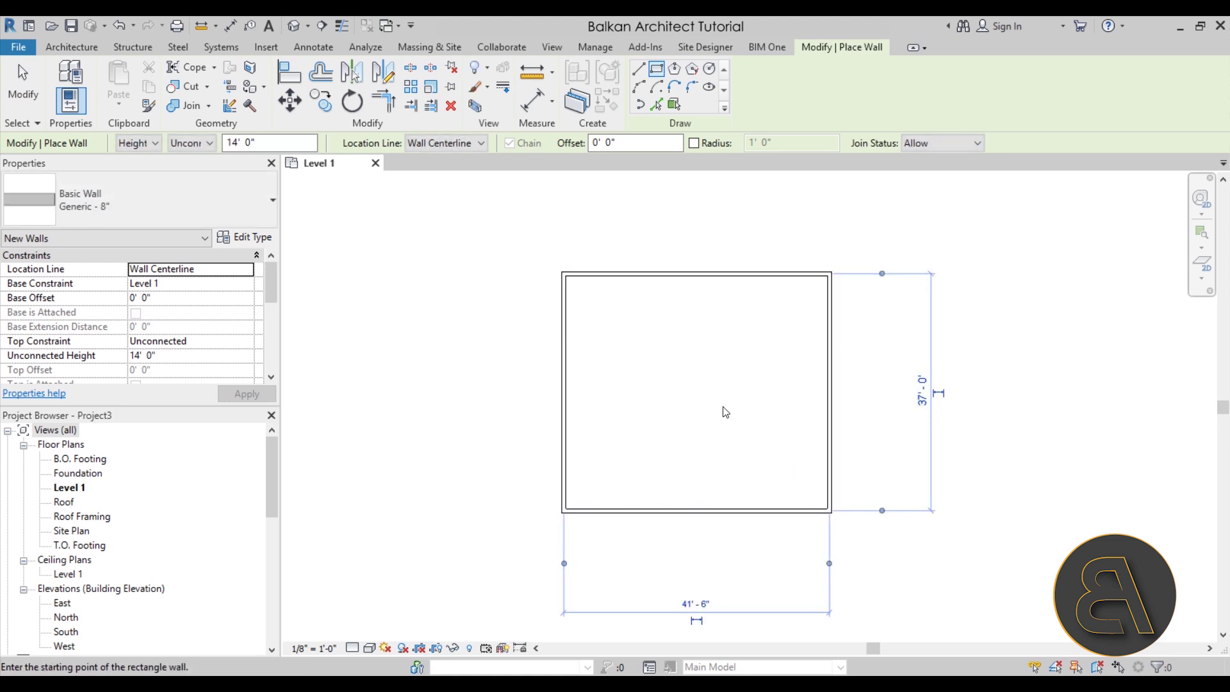
key(Escape)
key(Escape)
scroll(652, 404, down, 3)
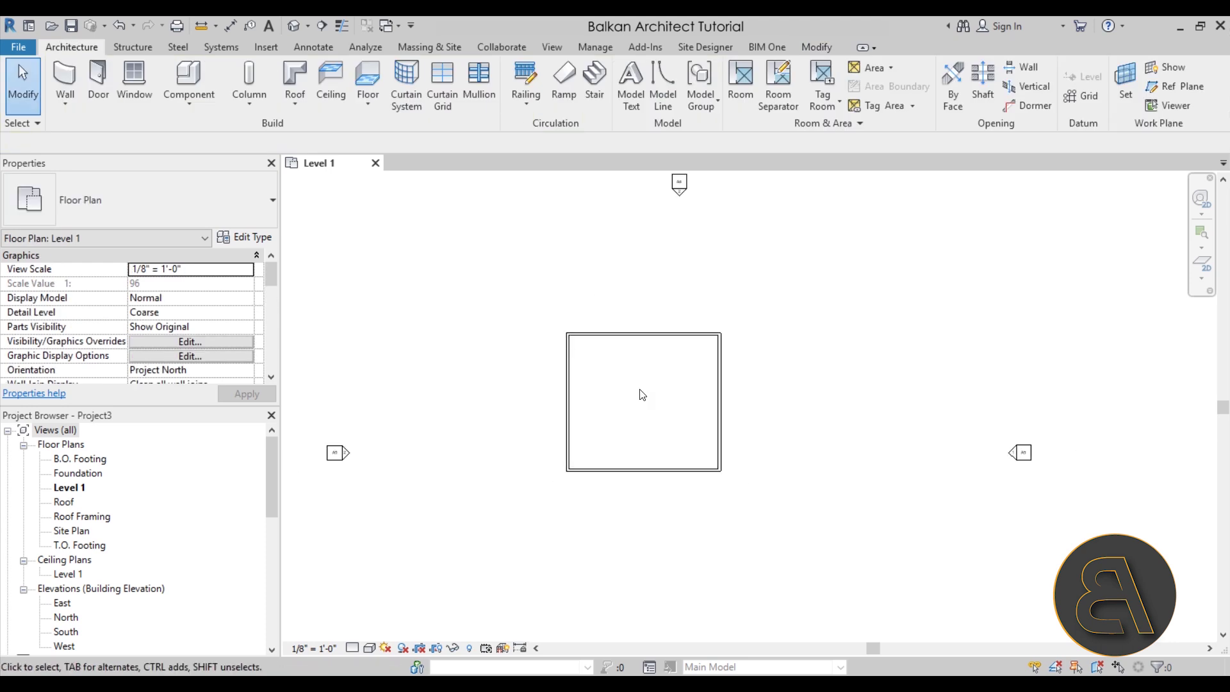